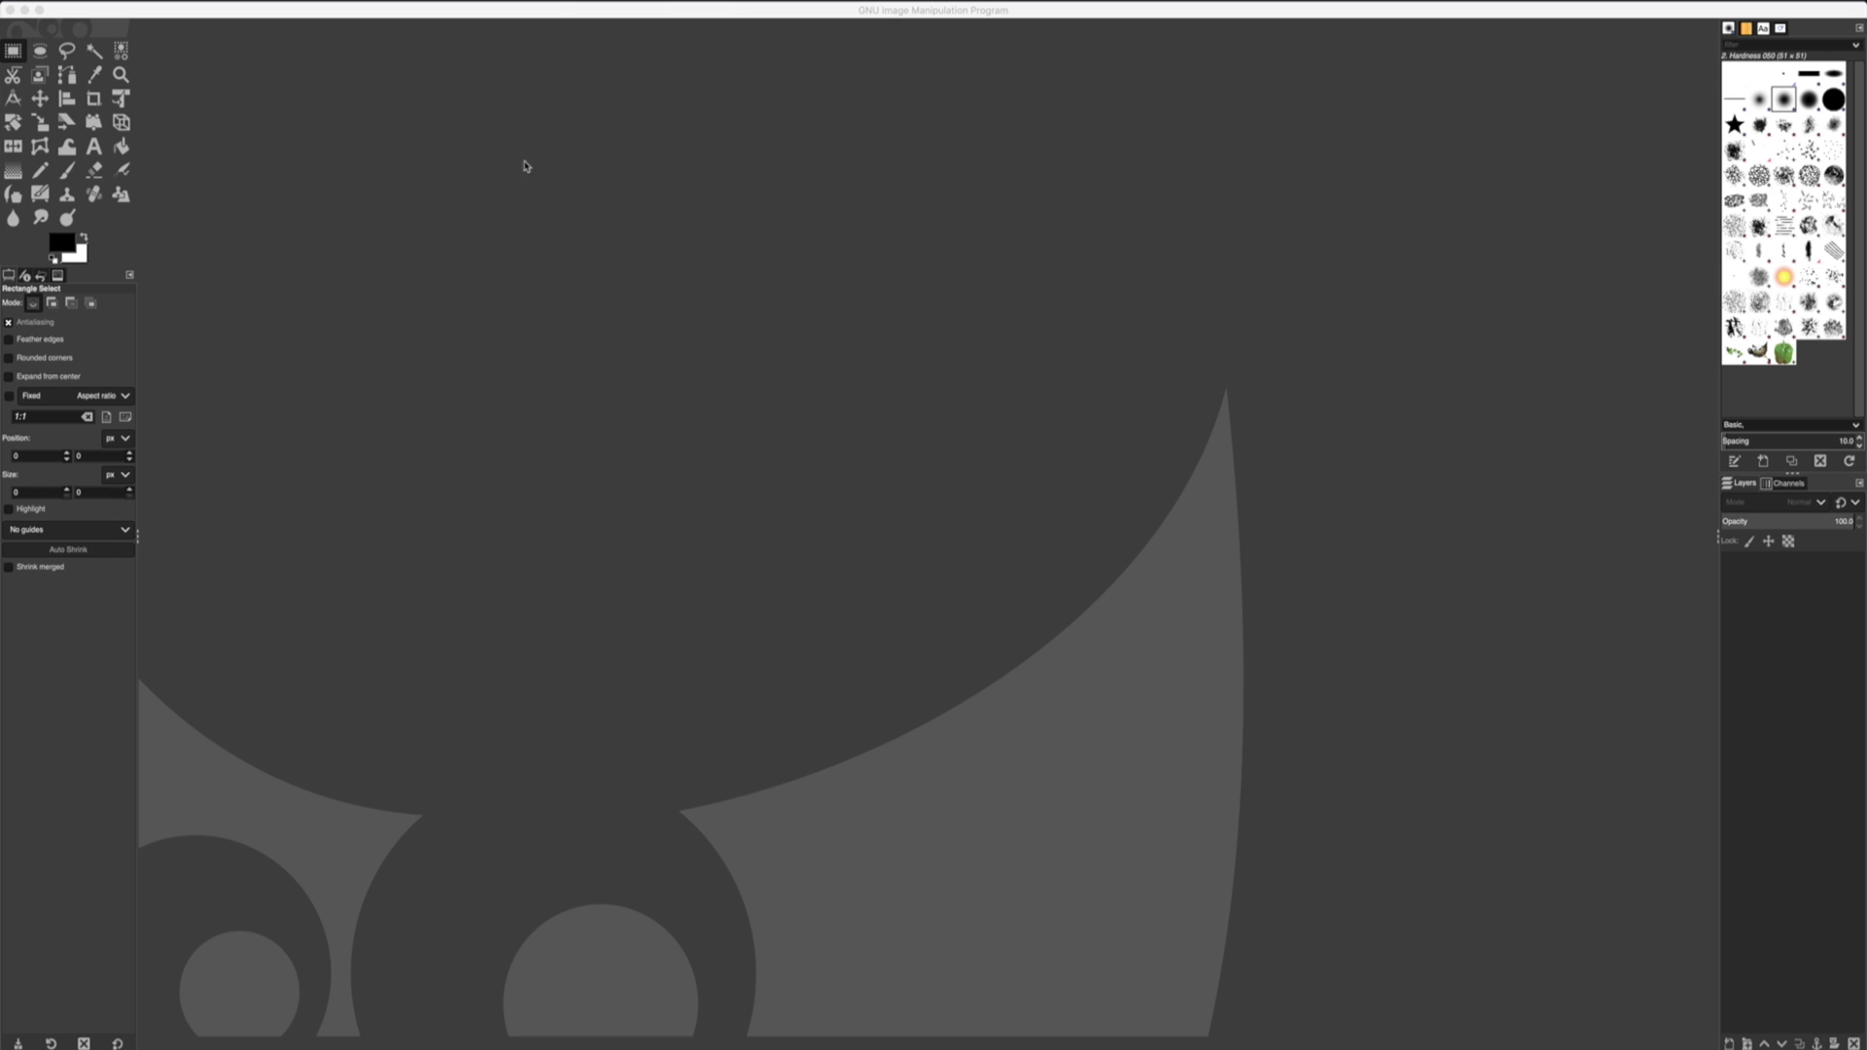
Open logo.png, the 1000×1000 white-on-black circular logo, in GIMP.
{"action": "left_click", "coordinate": [113, 6]}
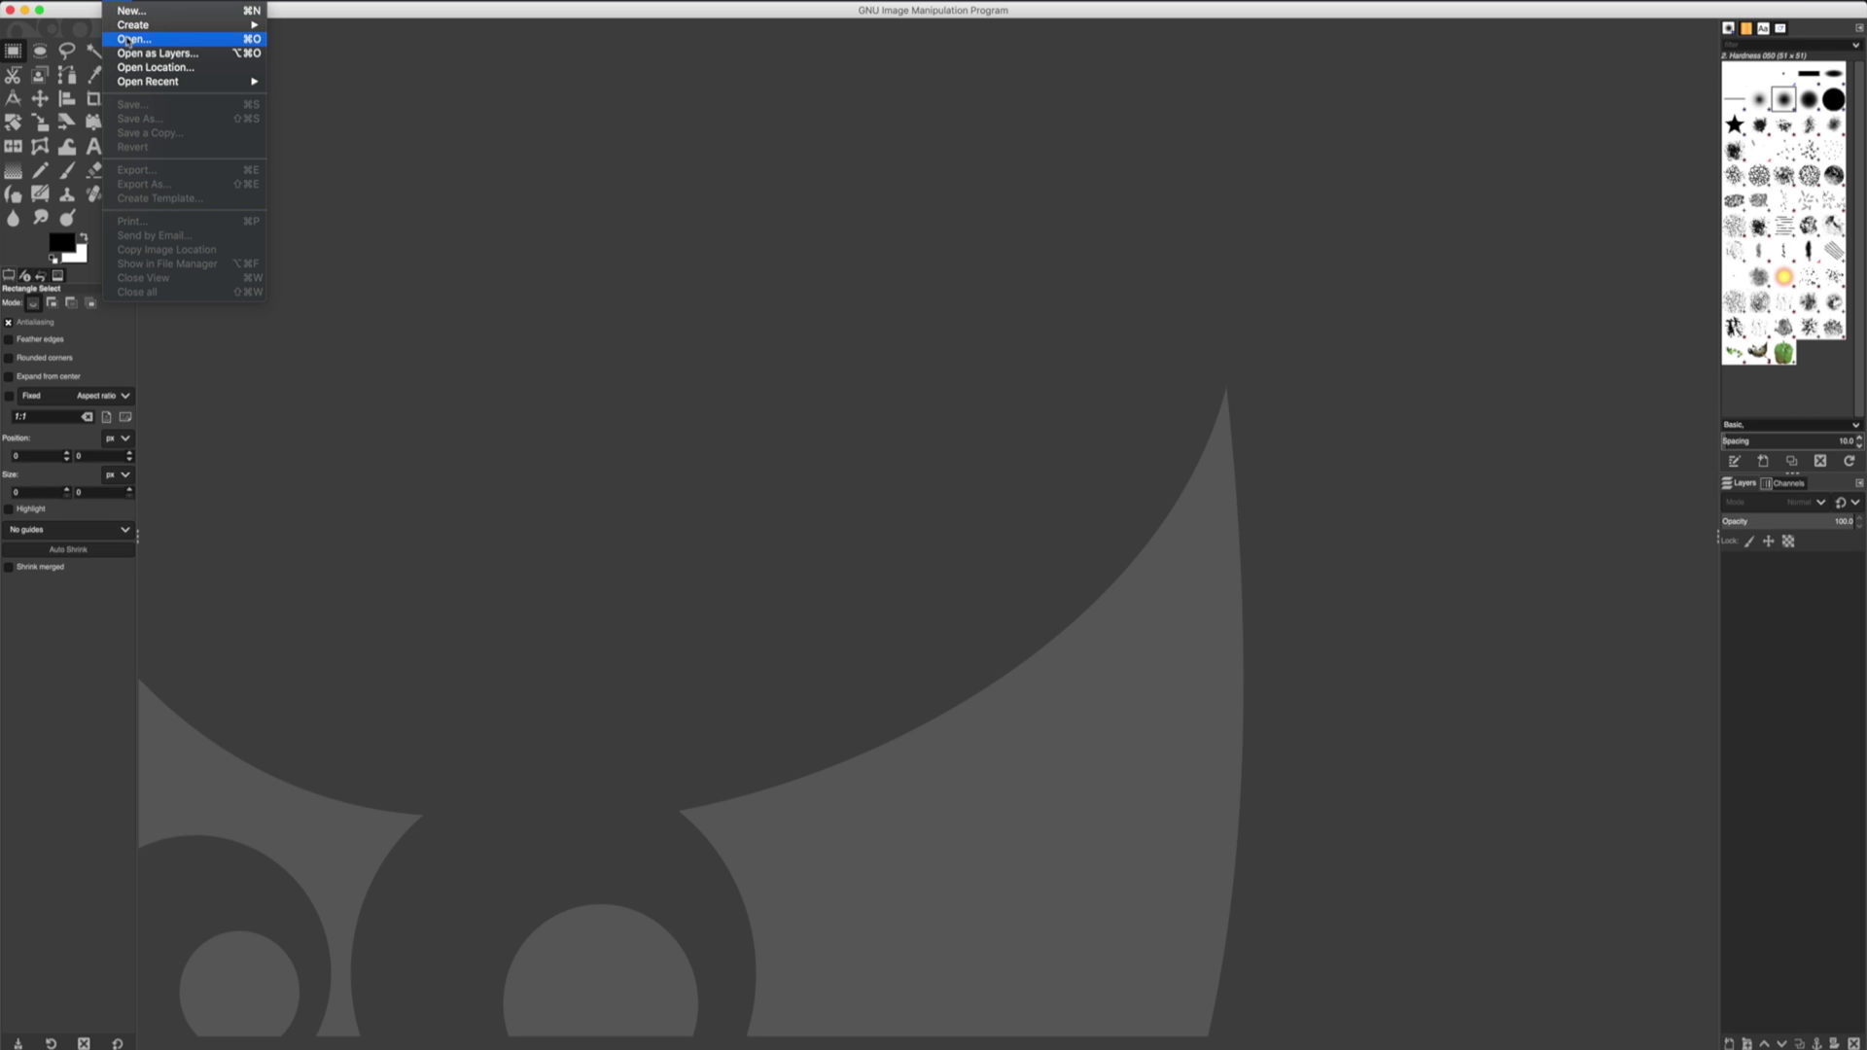
{"action": "left_click", "coordinate": [133, 39]}
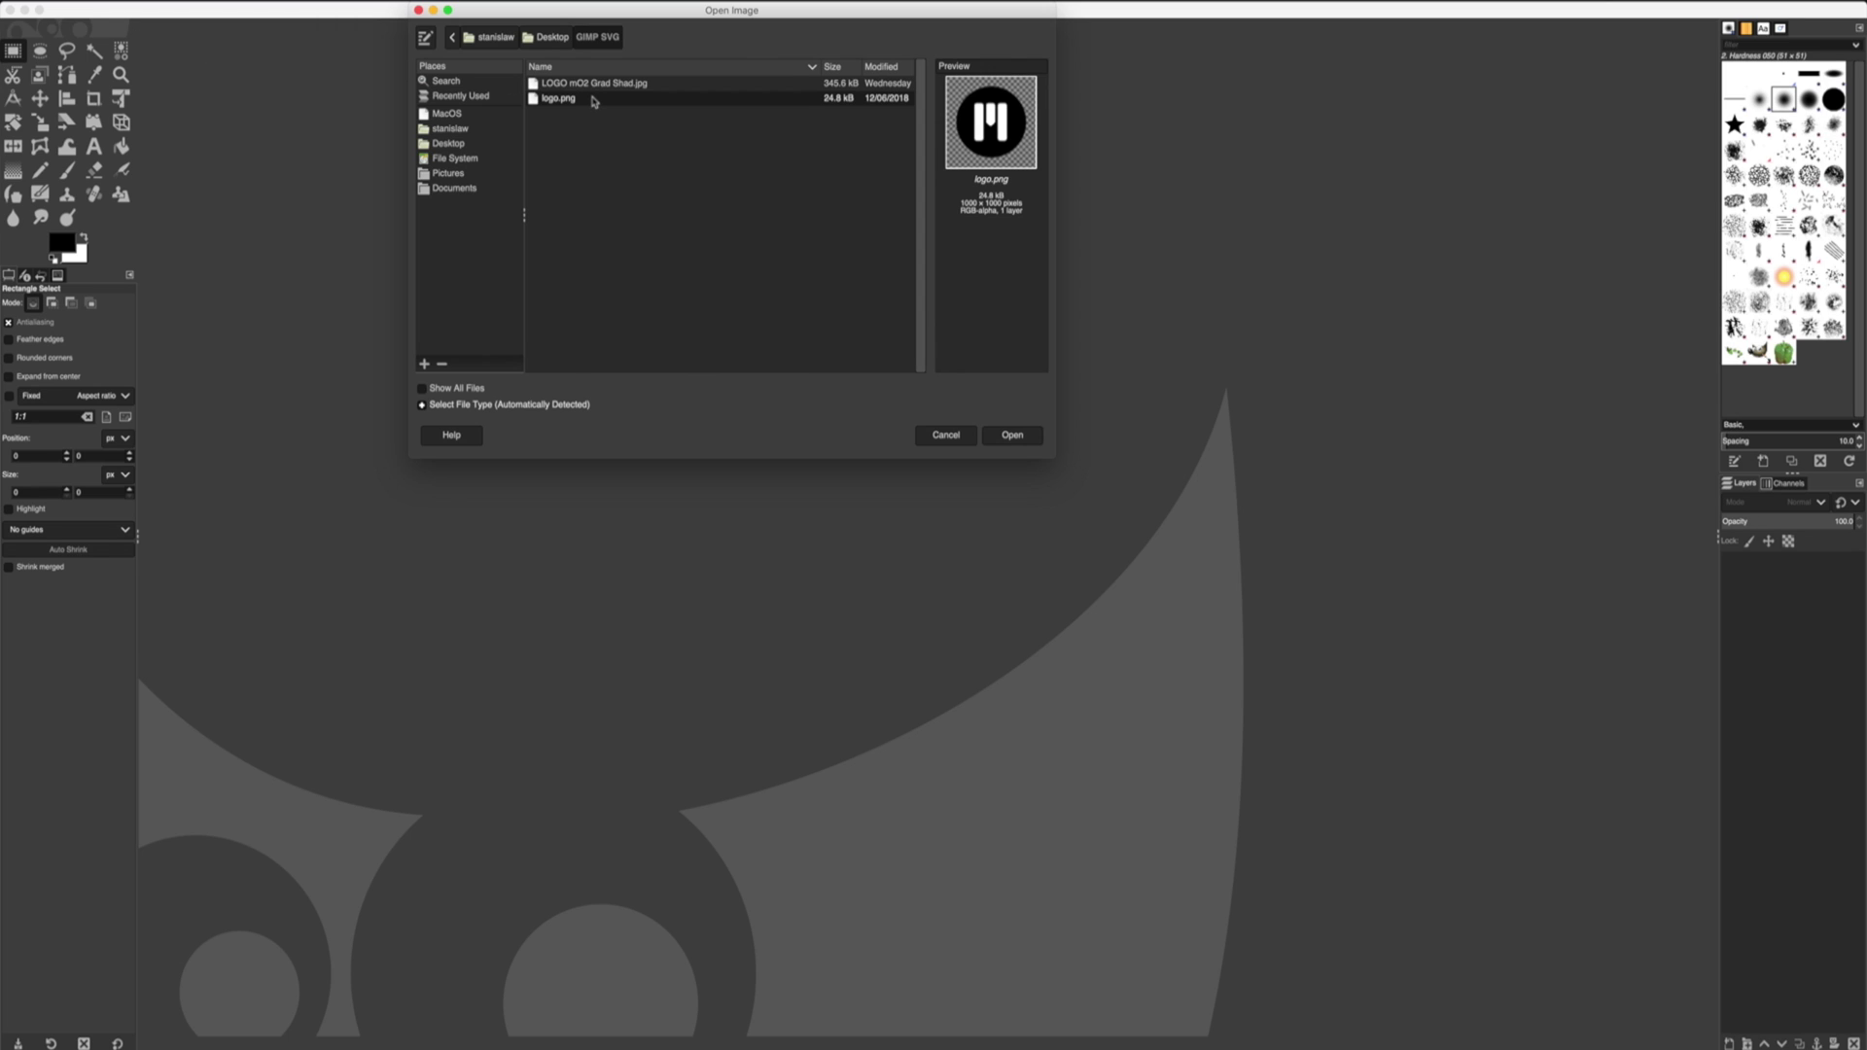
{"action": "left_click", "coordinate": [1039, 436]}
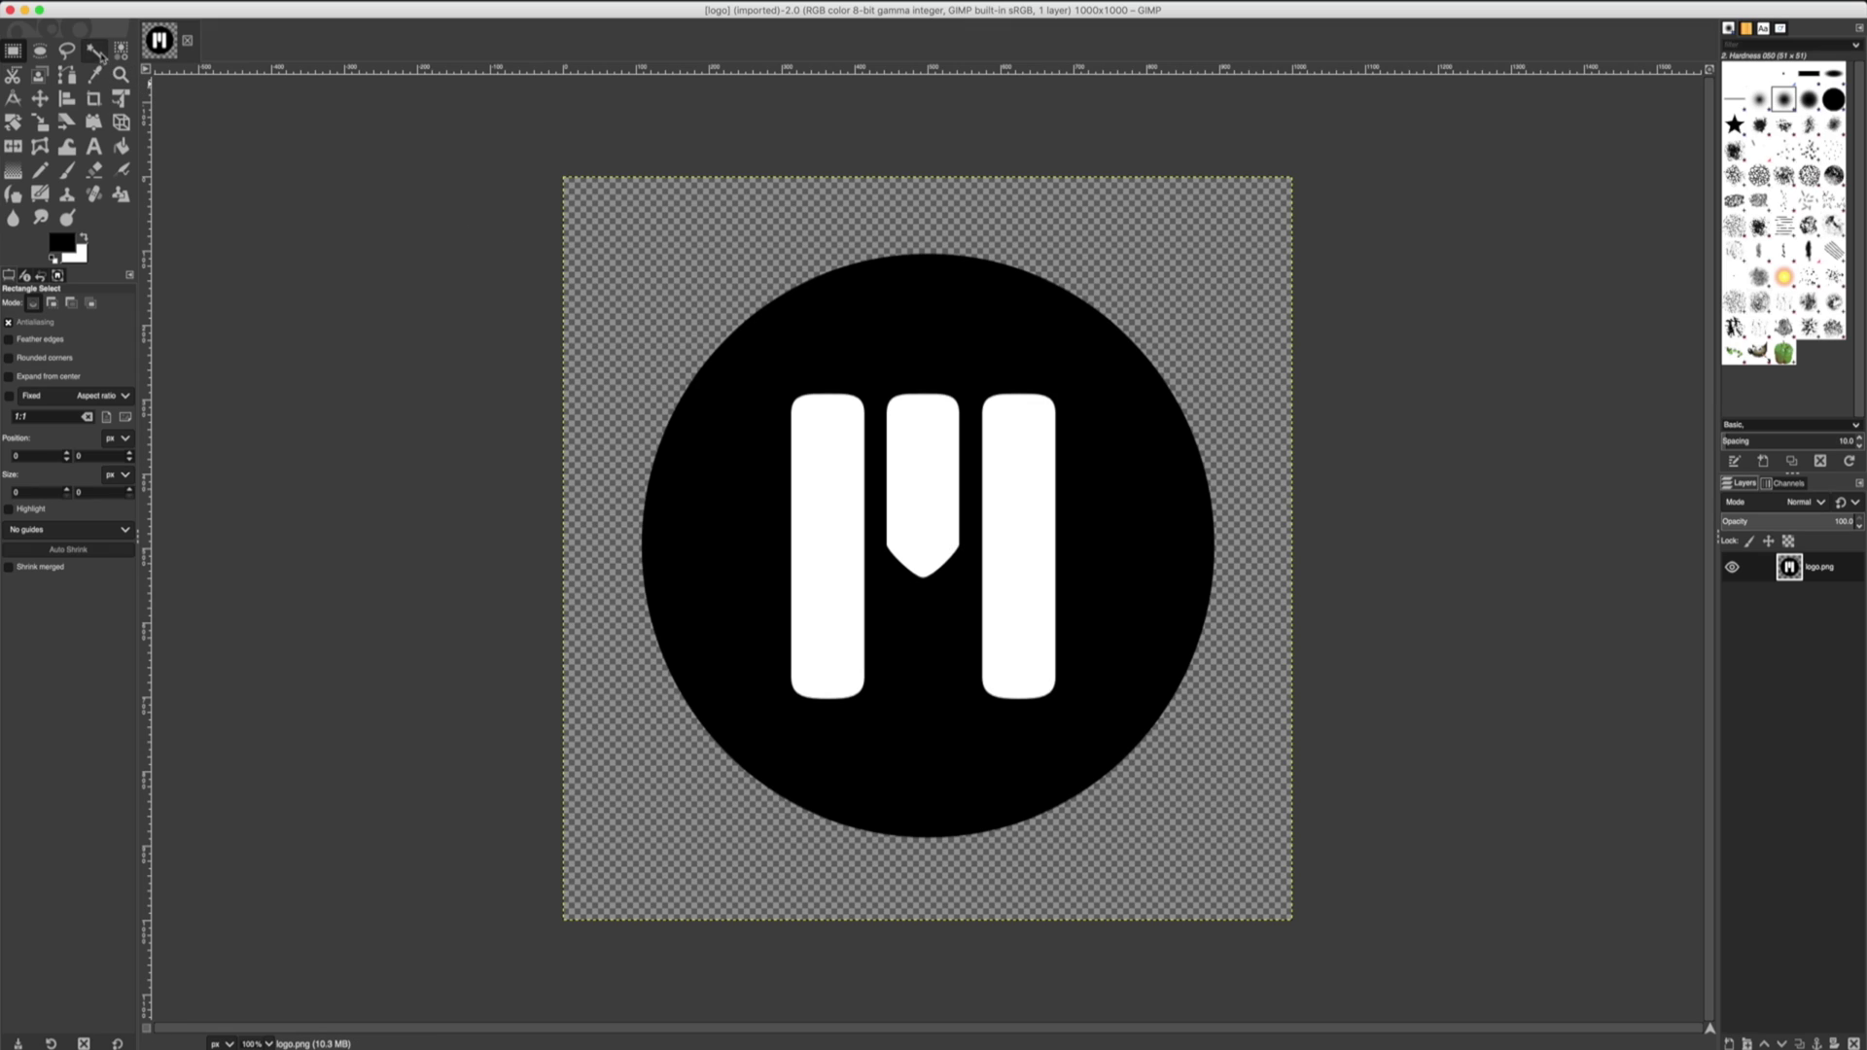
Fuzzy-select the left white bar, then add the middle and right bars to the selection.
{"action": "left_click", "coordinate": [96, 52]}
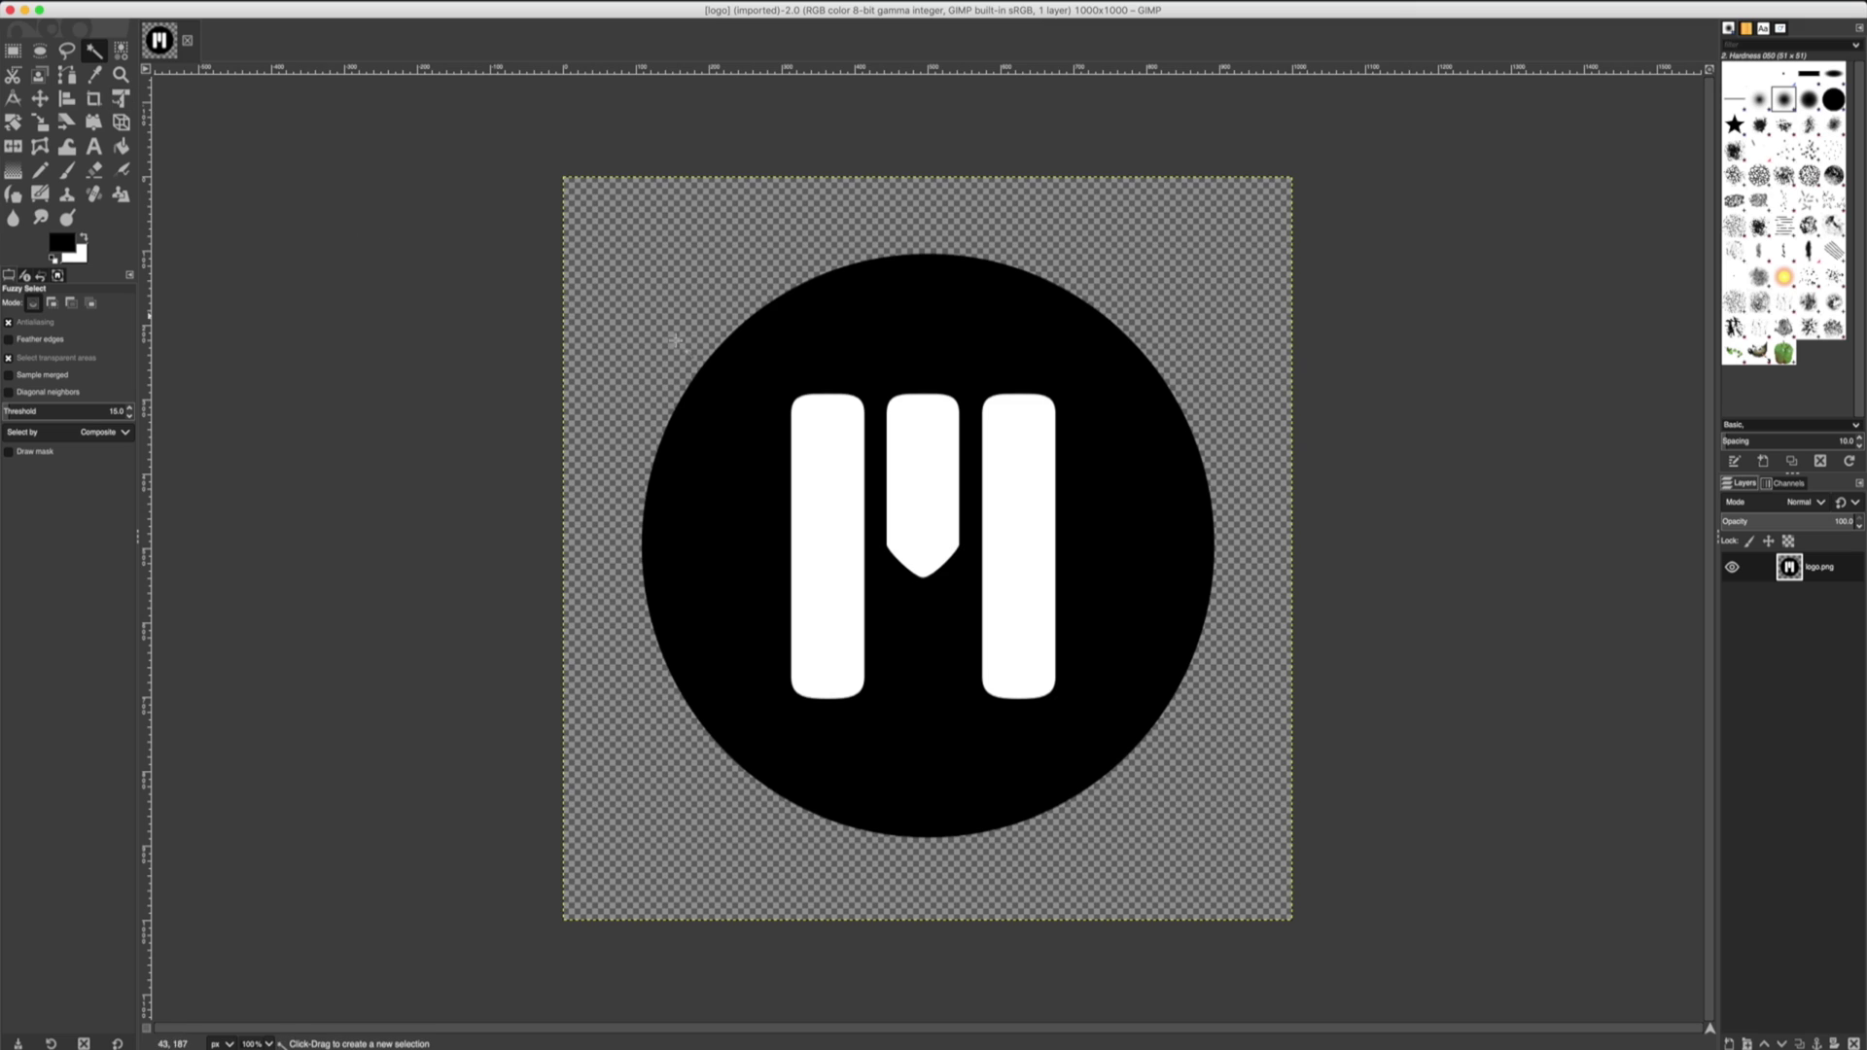
{"action": "left_click", "coordinate": [838, 358]}
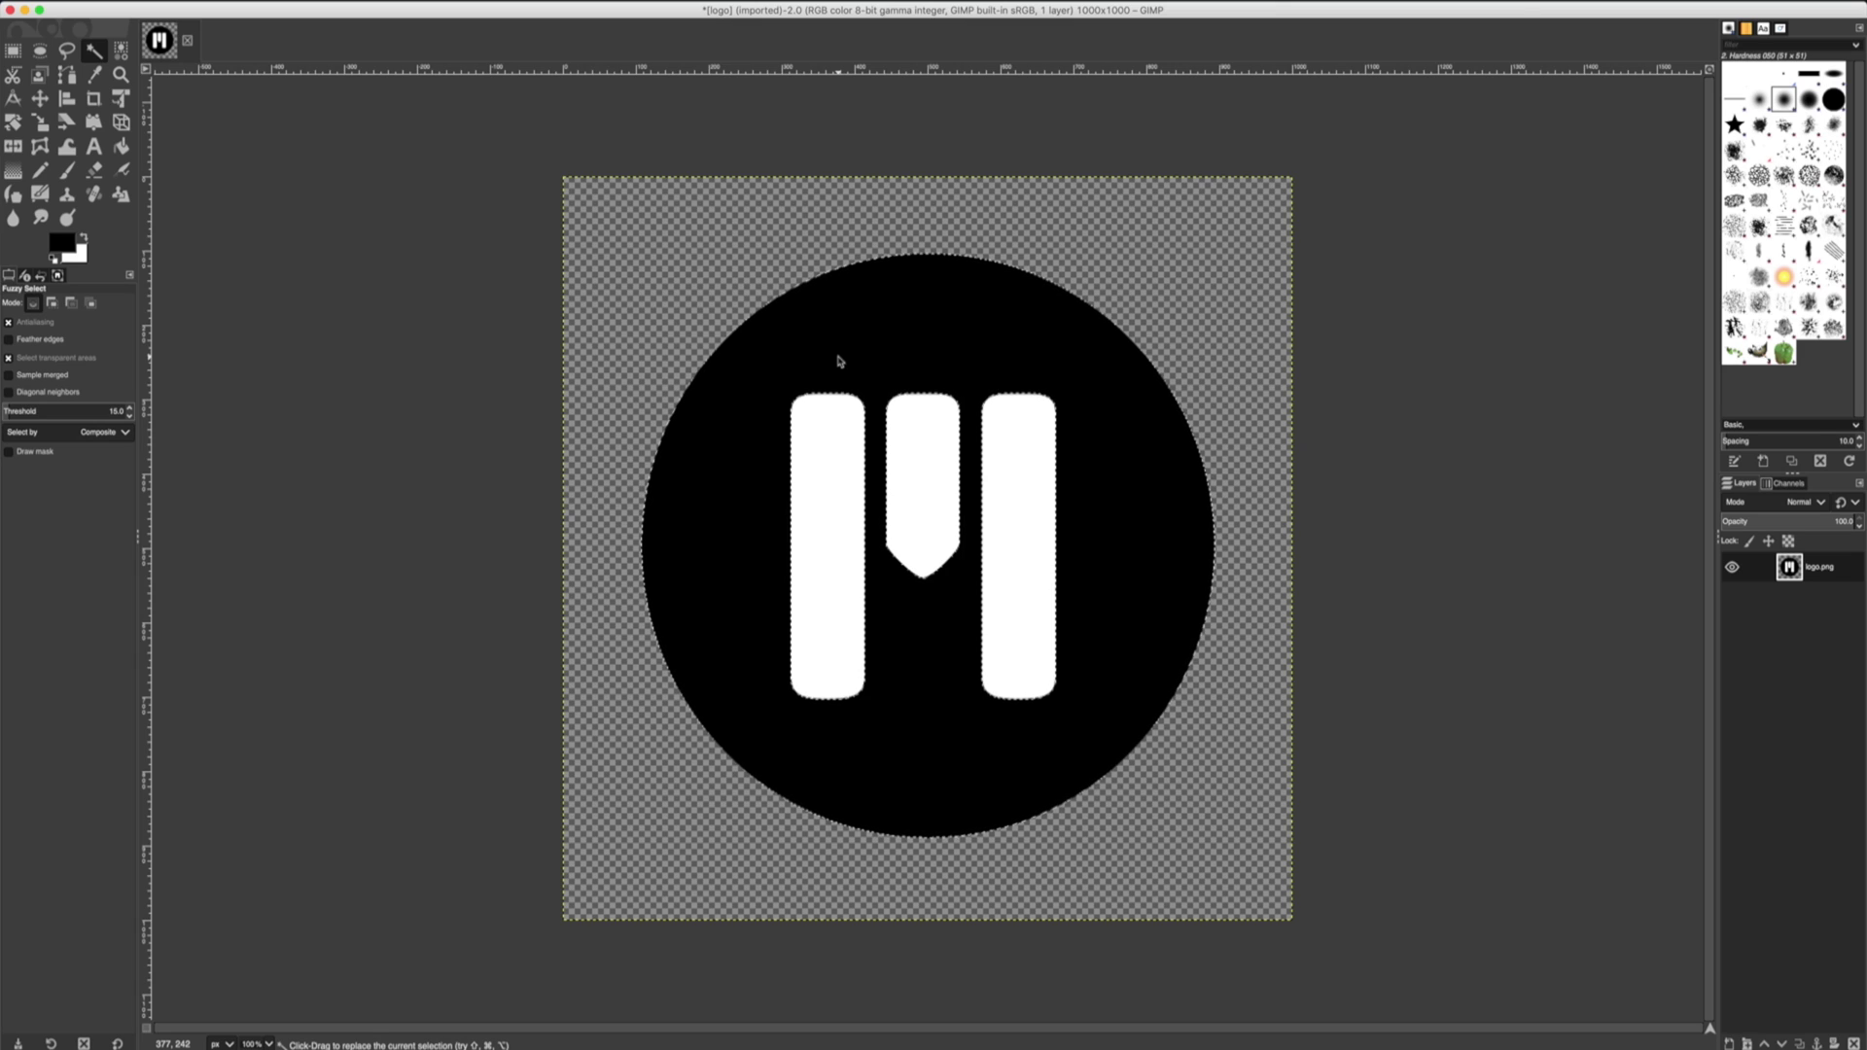
{"action": "left_click", "coordinate": [831, 418]}
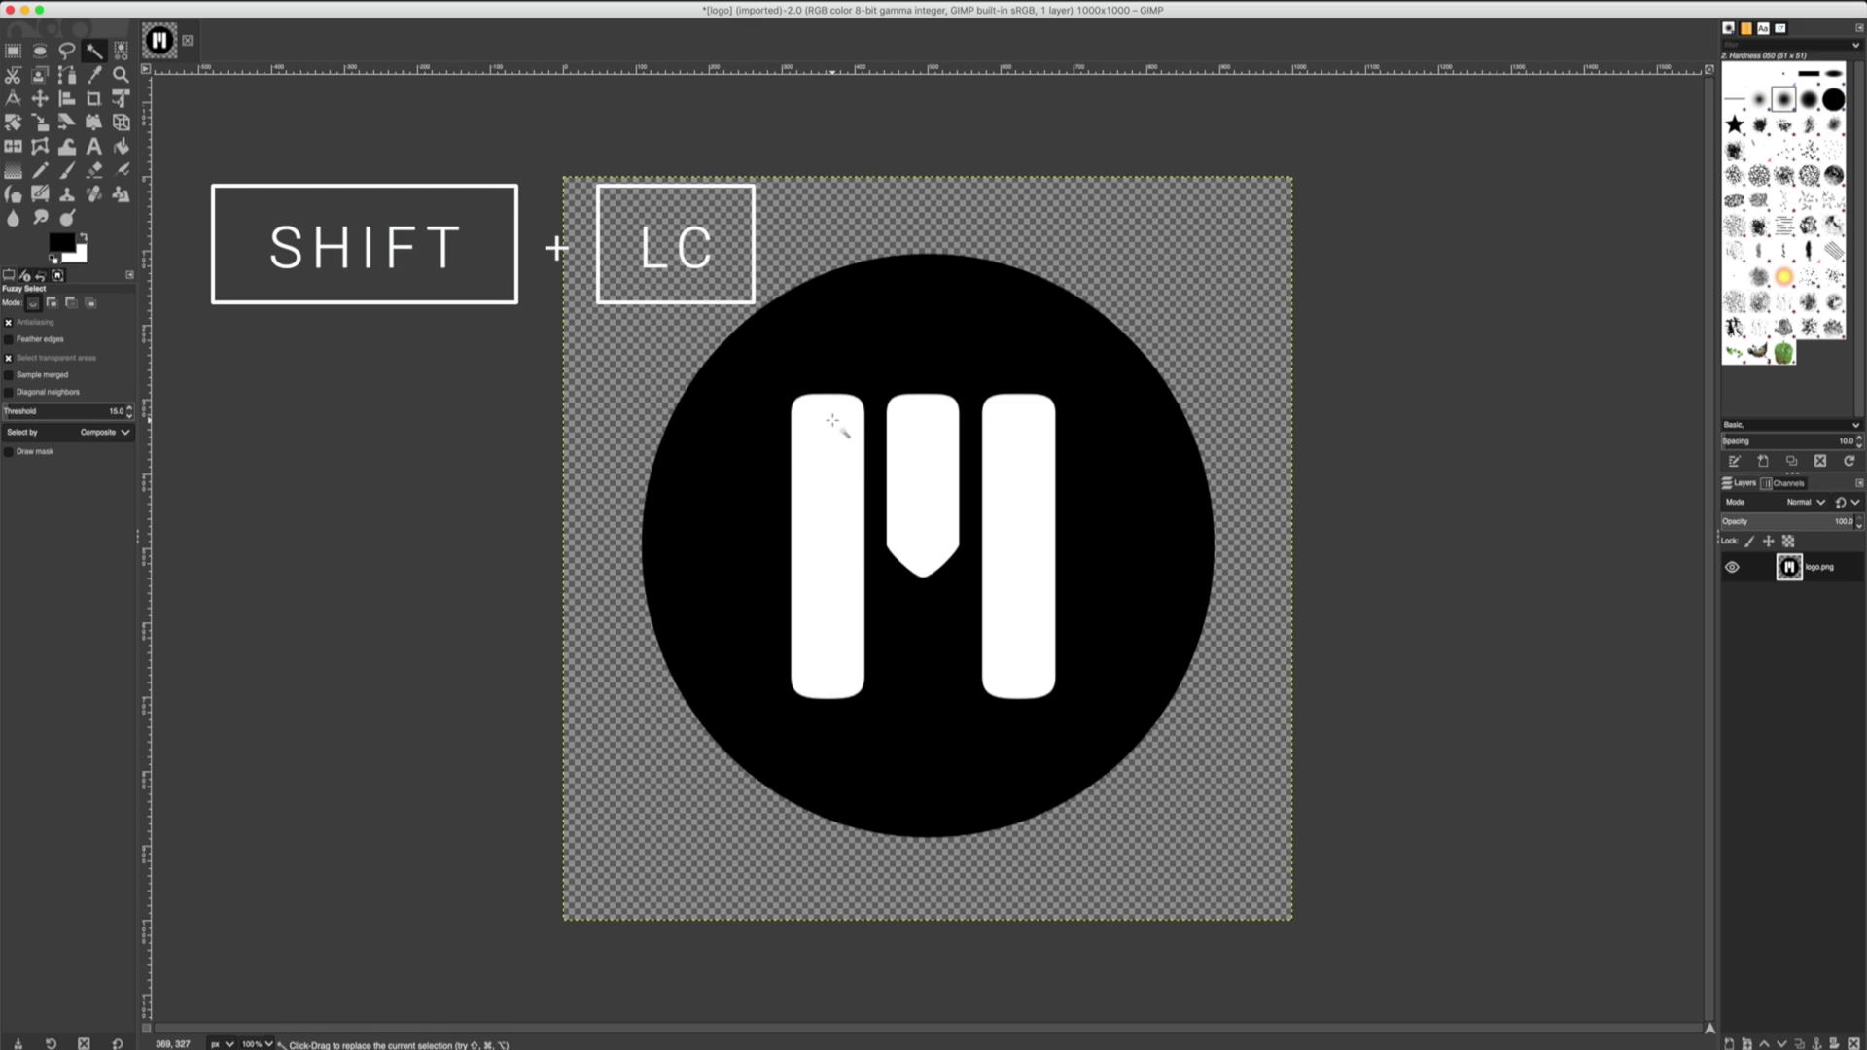
{"action": "left_click", "coordinate": [934, 449], "text": "shift"}
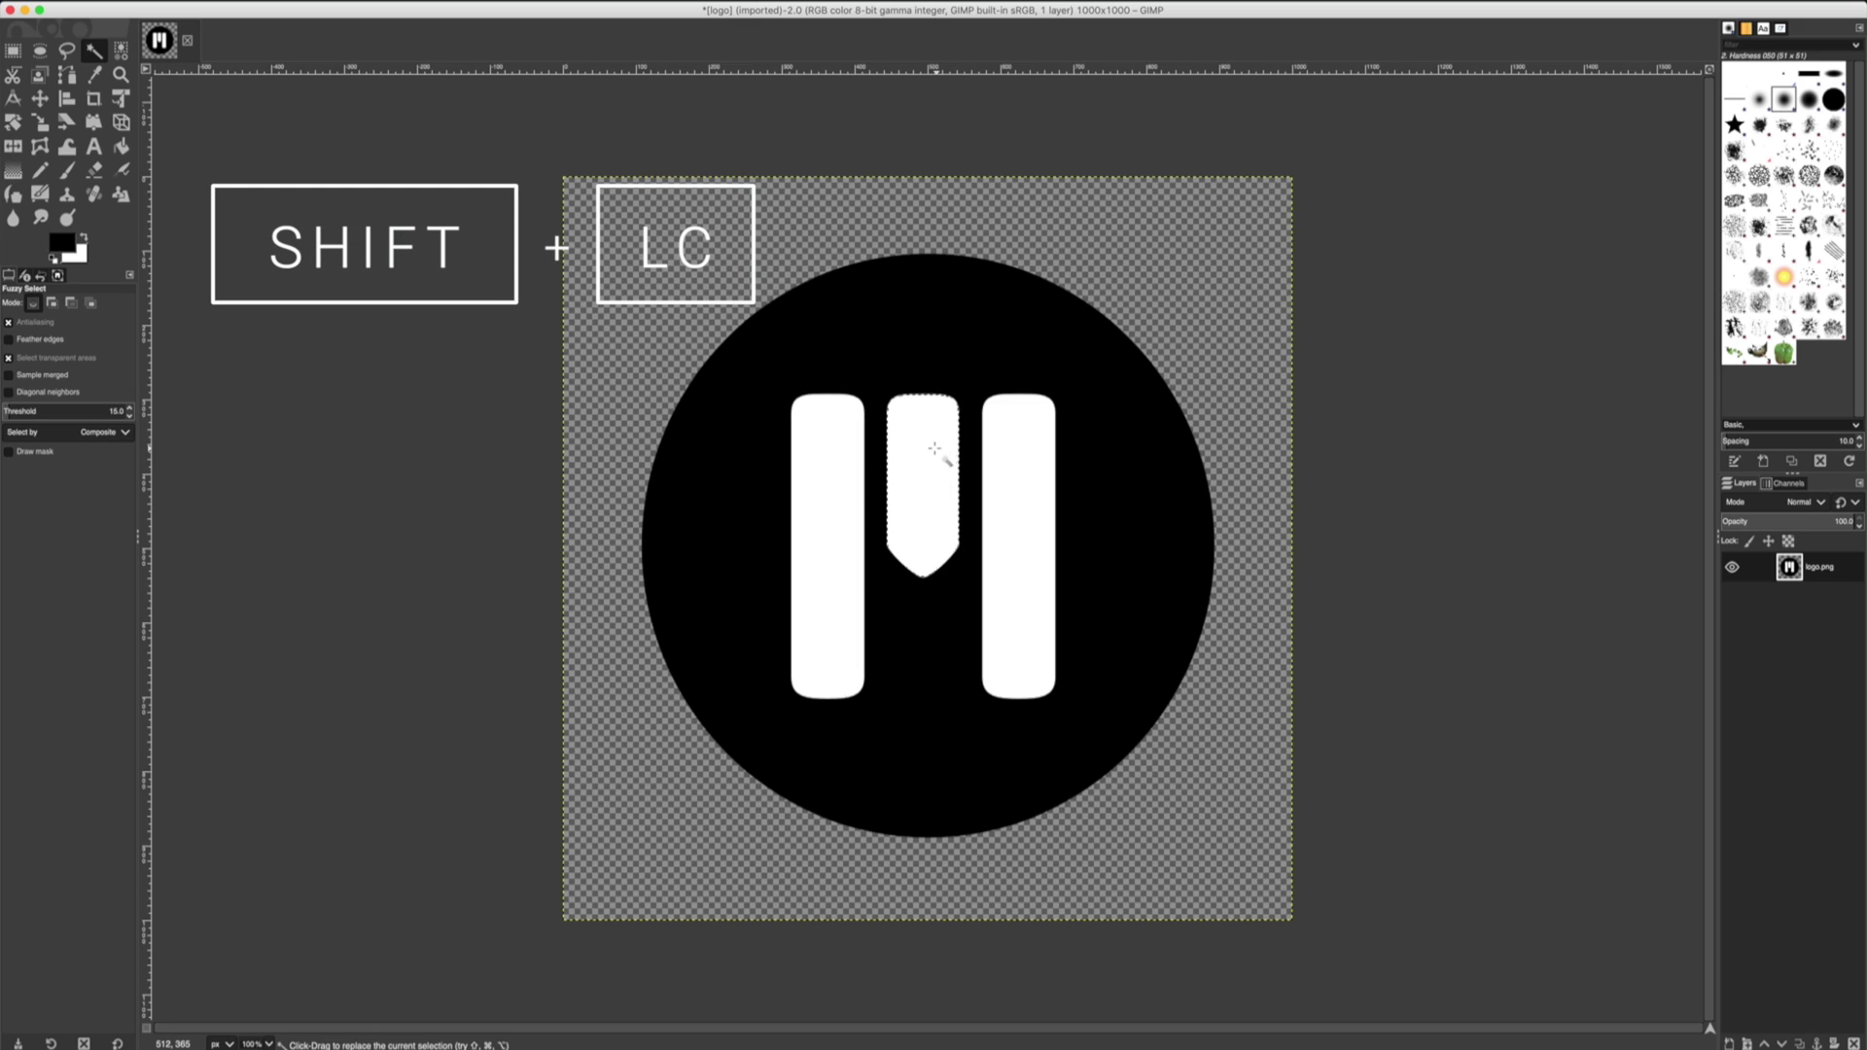
{"action": "left_click", "coordinate": [1017, 455], "text": "shift"}
{"action": "left_click", "coordinate": [929, 453], "text": "shift"}
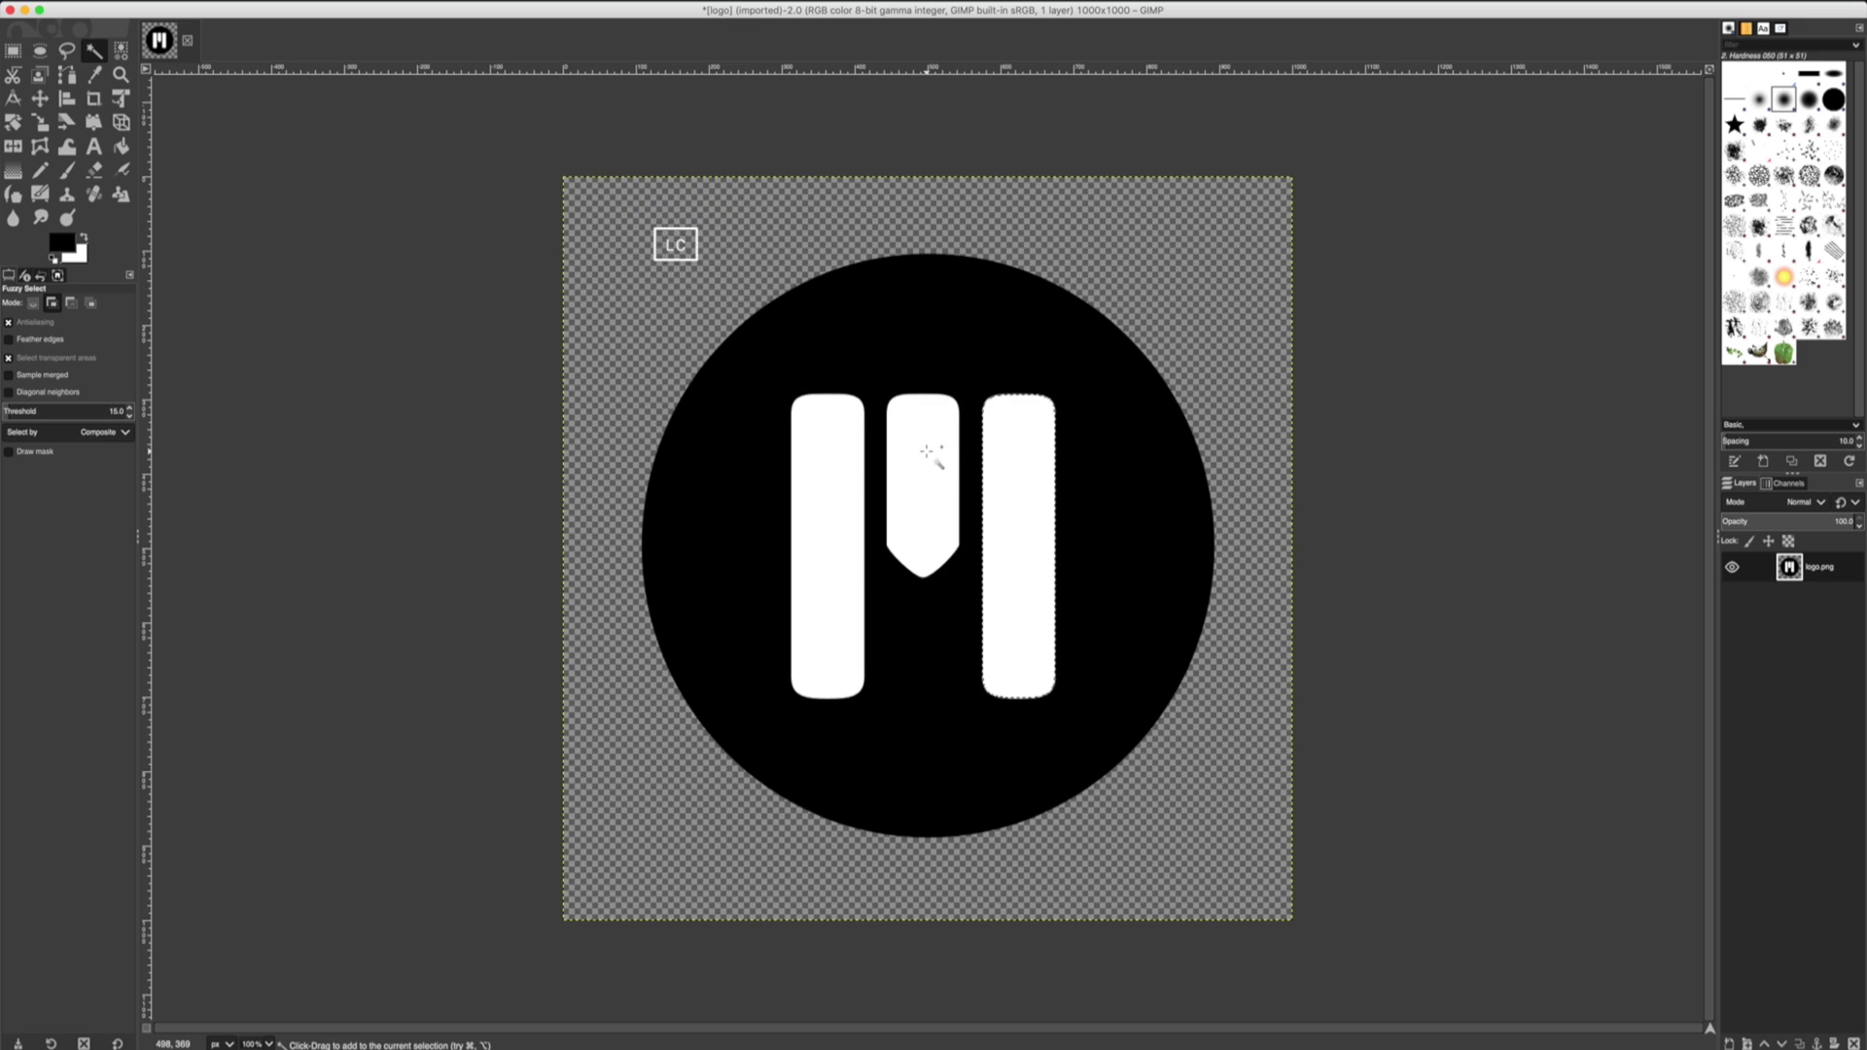
{"action": "left_click", "coordinate": [832, 453], "text": "super"}
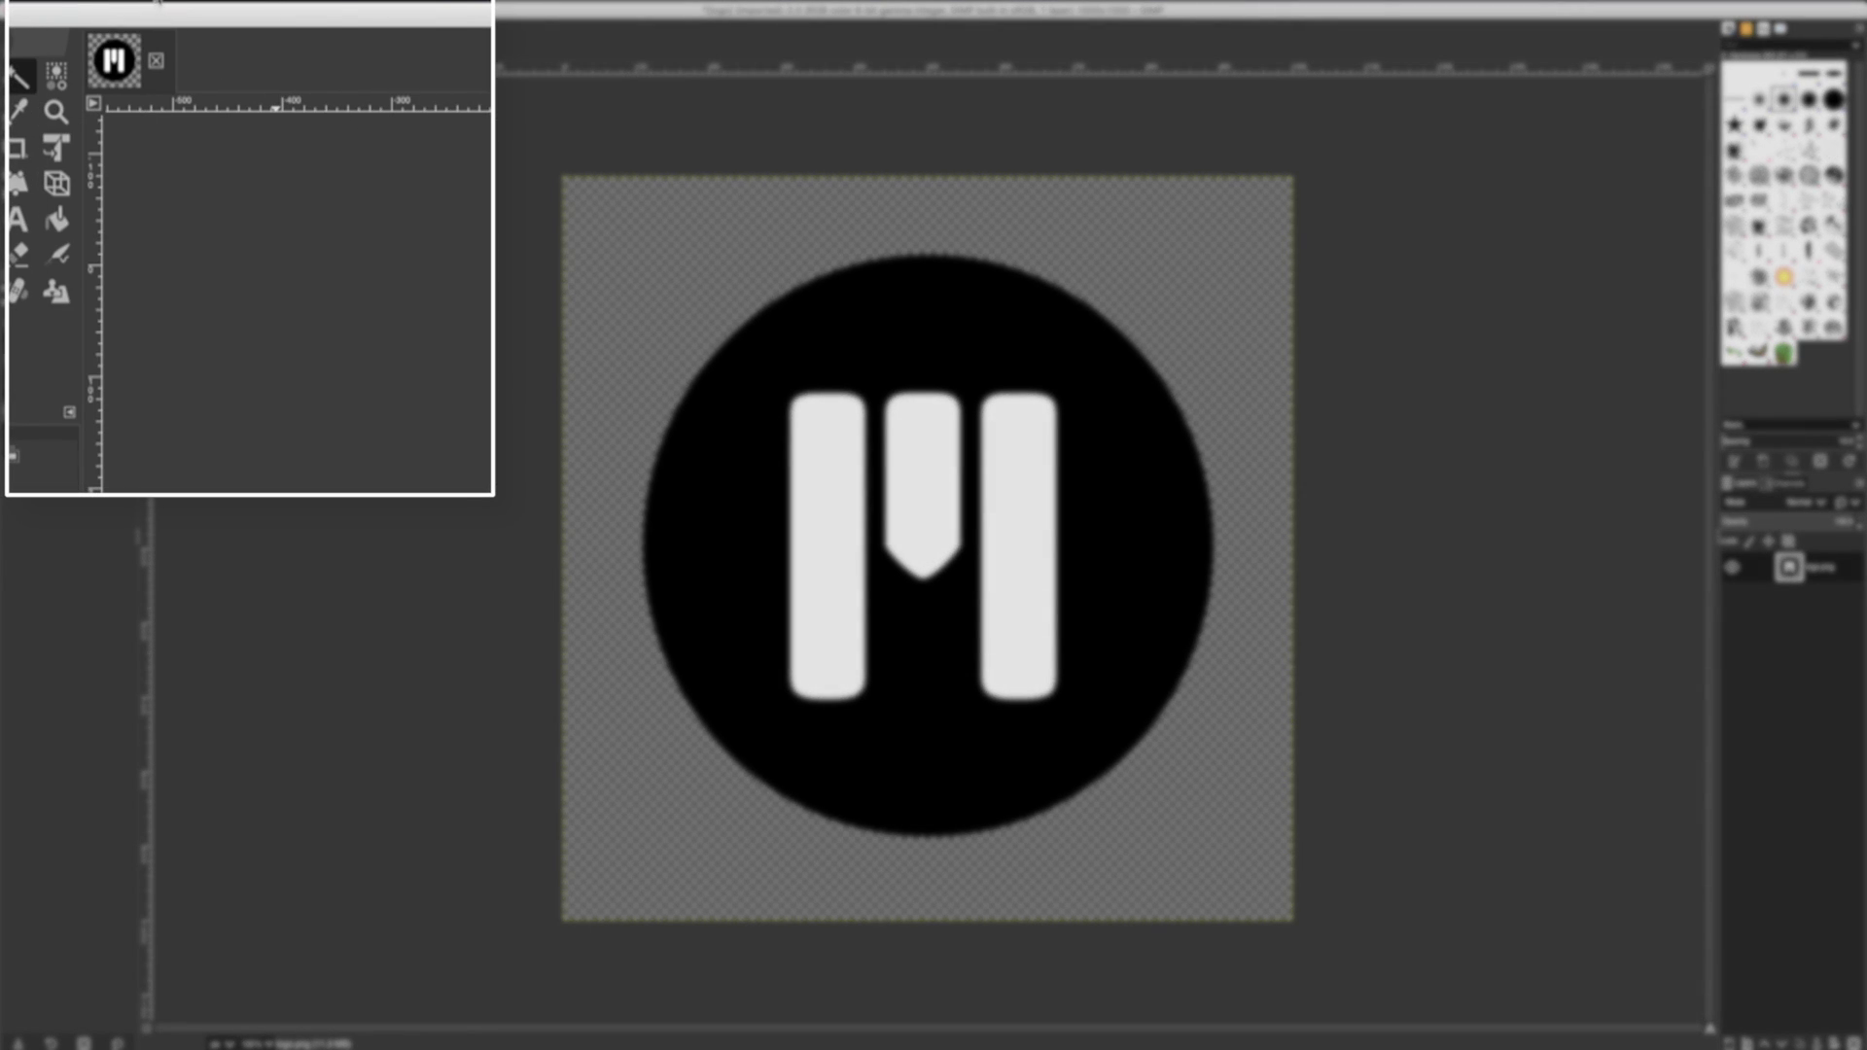
{"action": "left_click", "coordinate": [185, 2]}
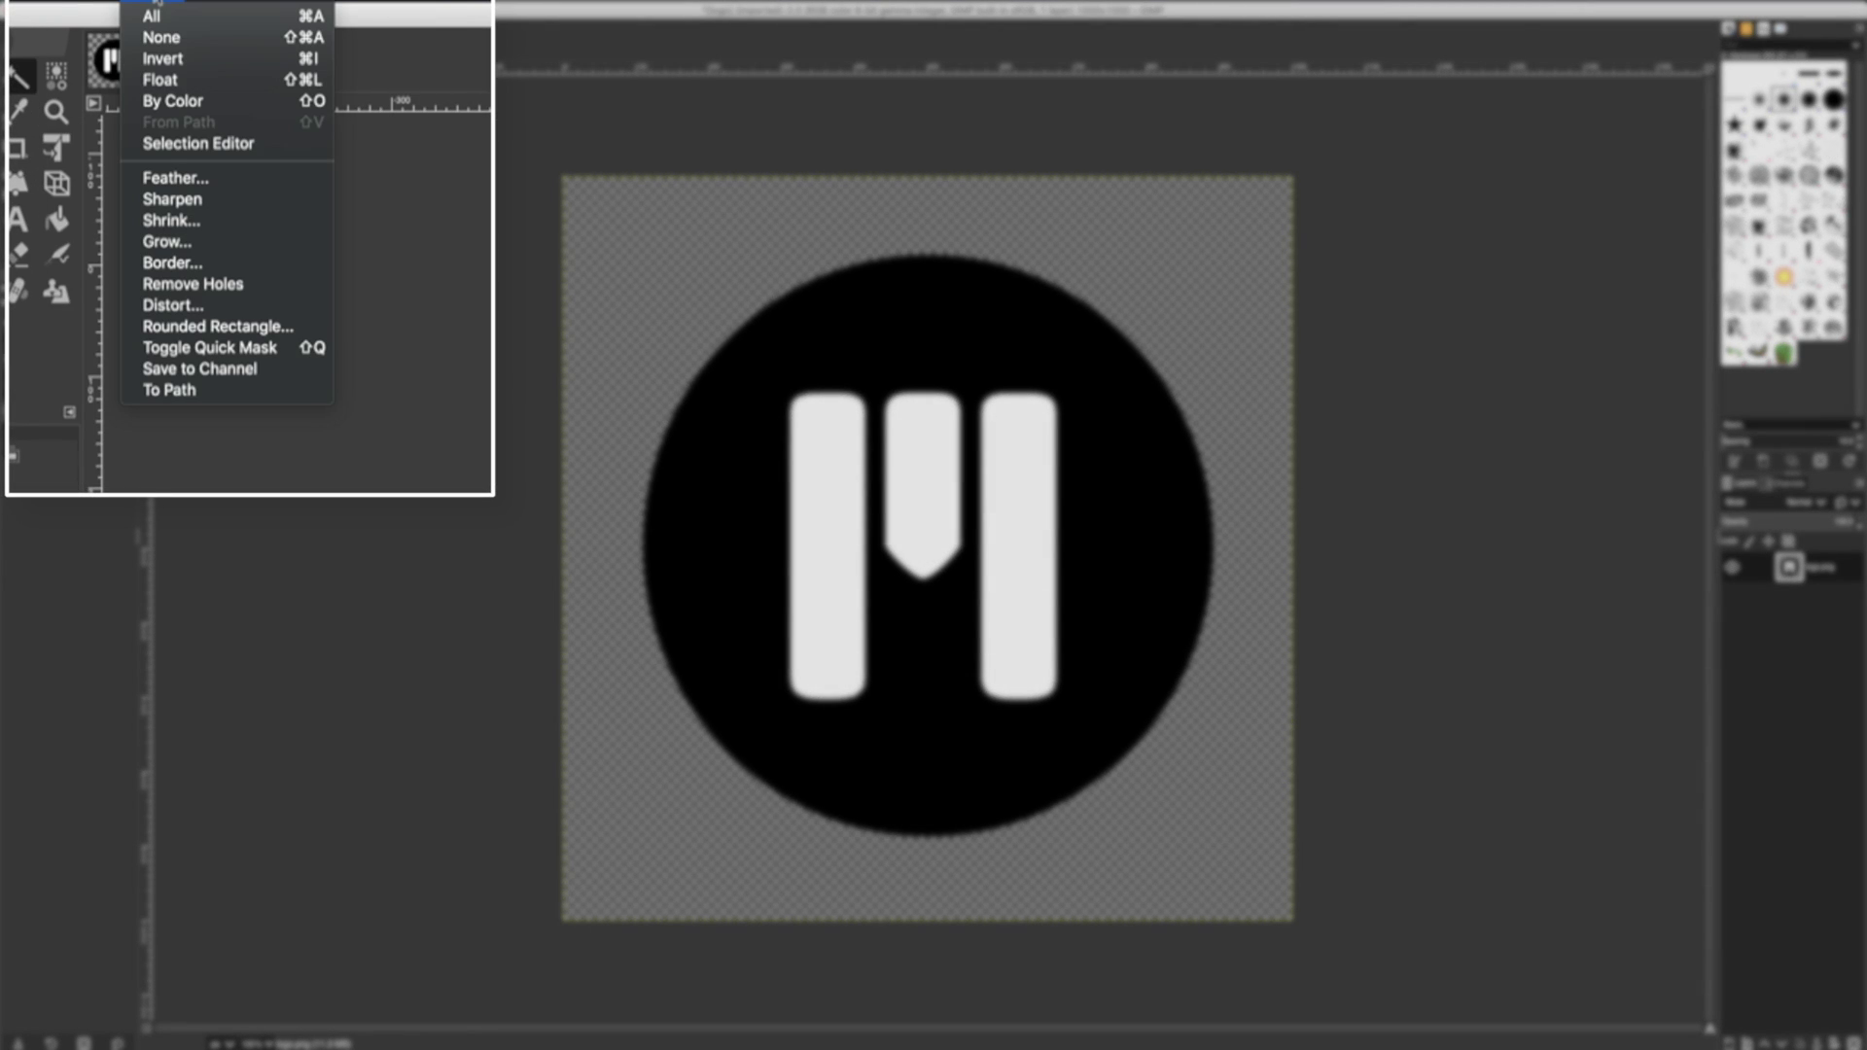
Convert the three-bar selection into a path named Selection and show the Paths dialog.
{"action": "left_click", "coordinate": [208, 391]}
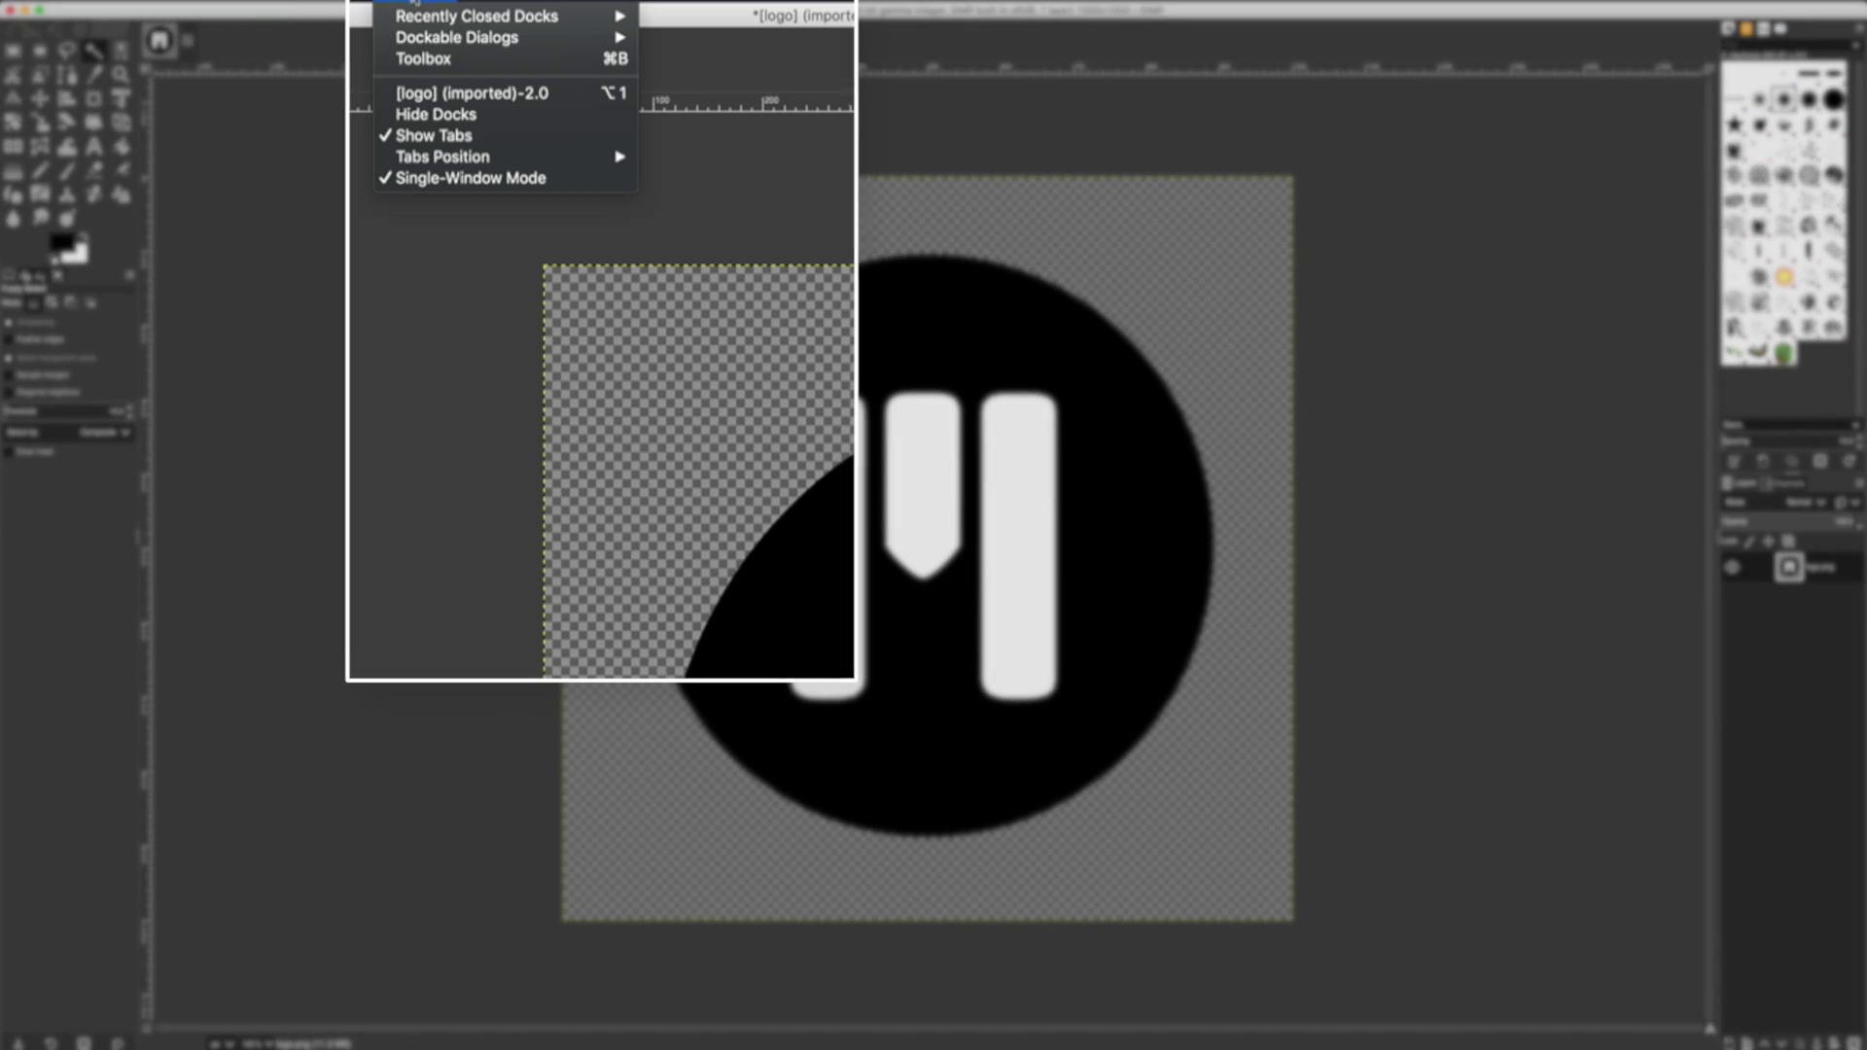
{"action": "mouse_move", "coordinate": [442, 49]}
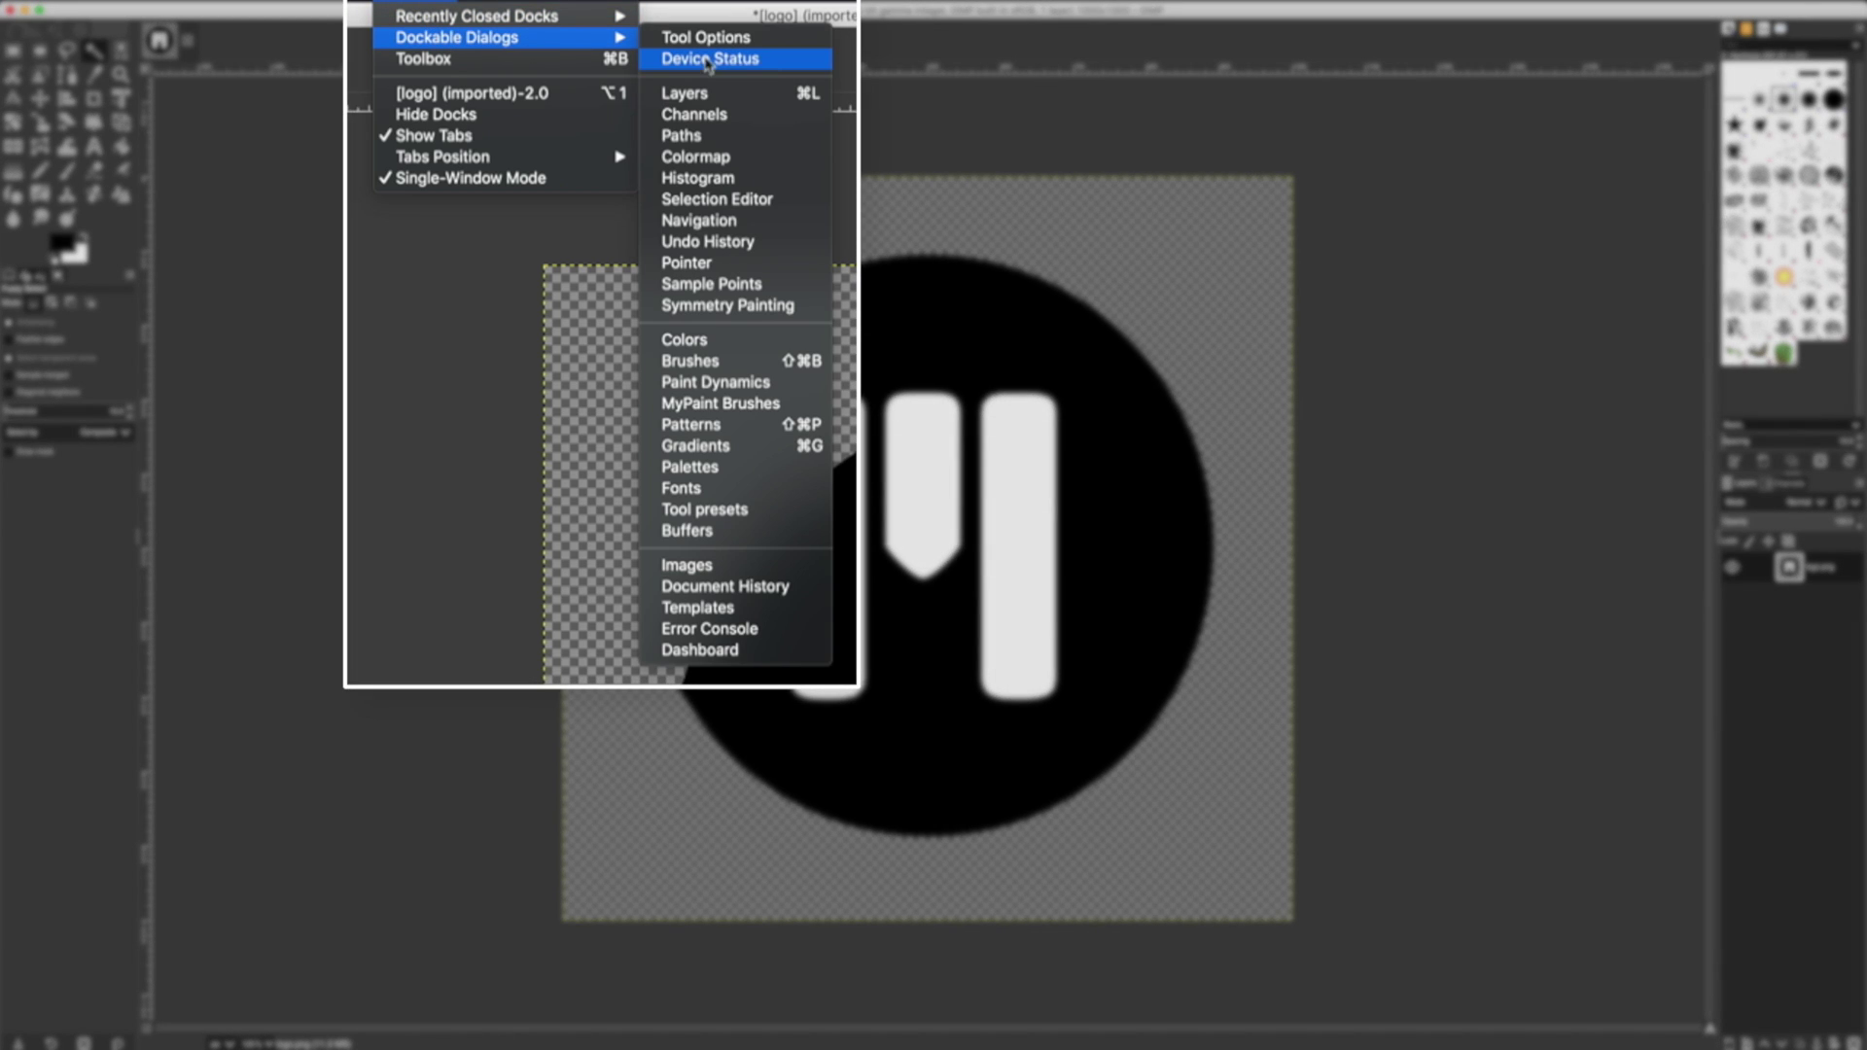
{"action": "left_click", "coordinate": [773, 142]}
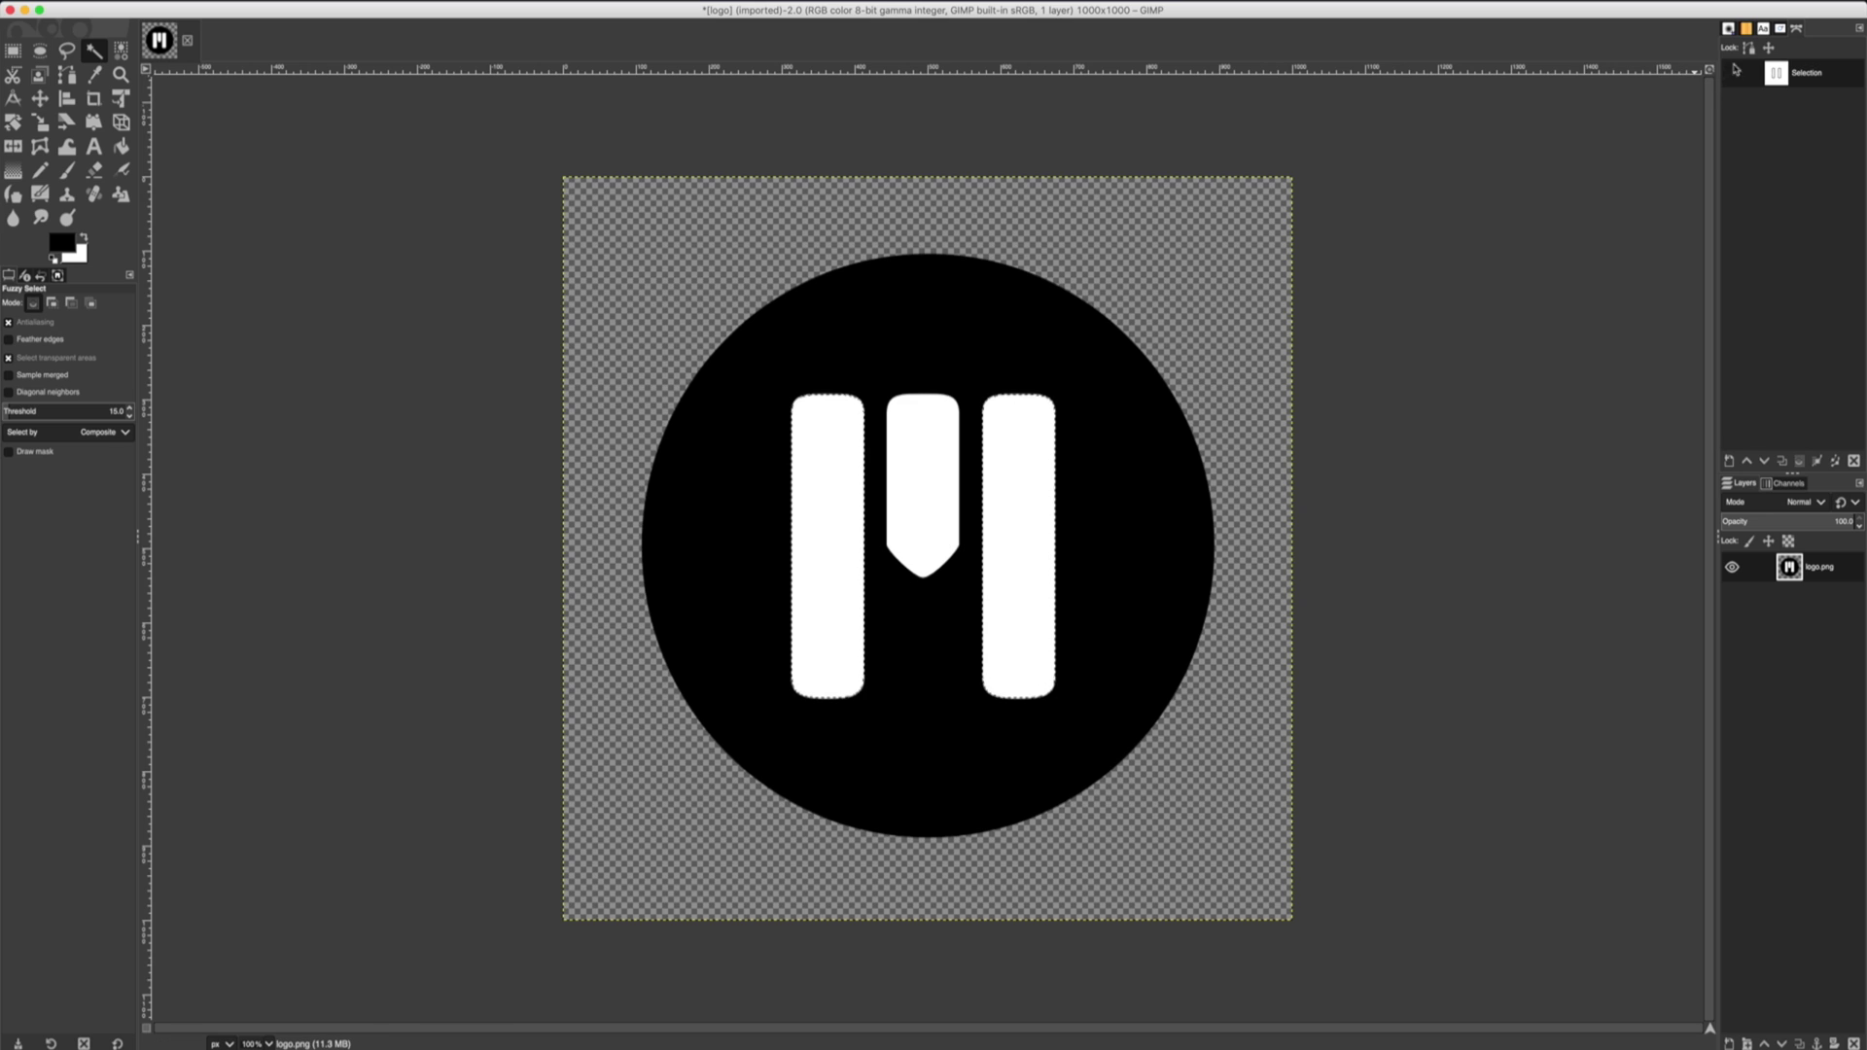
Dock the Paths list beside Layers and Channels and delete the Selection path.
{"action": "left_click", "coordinate": [1761, 45]}
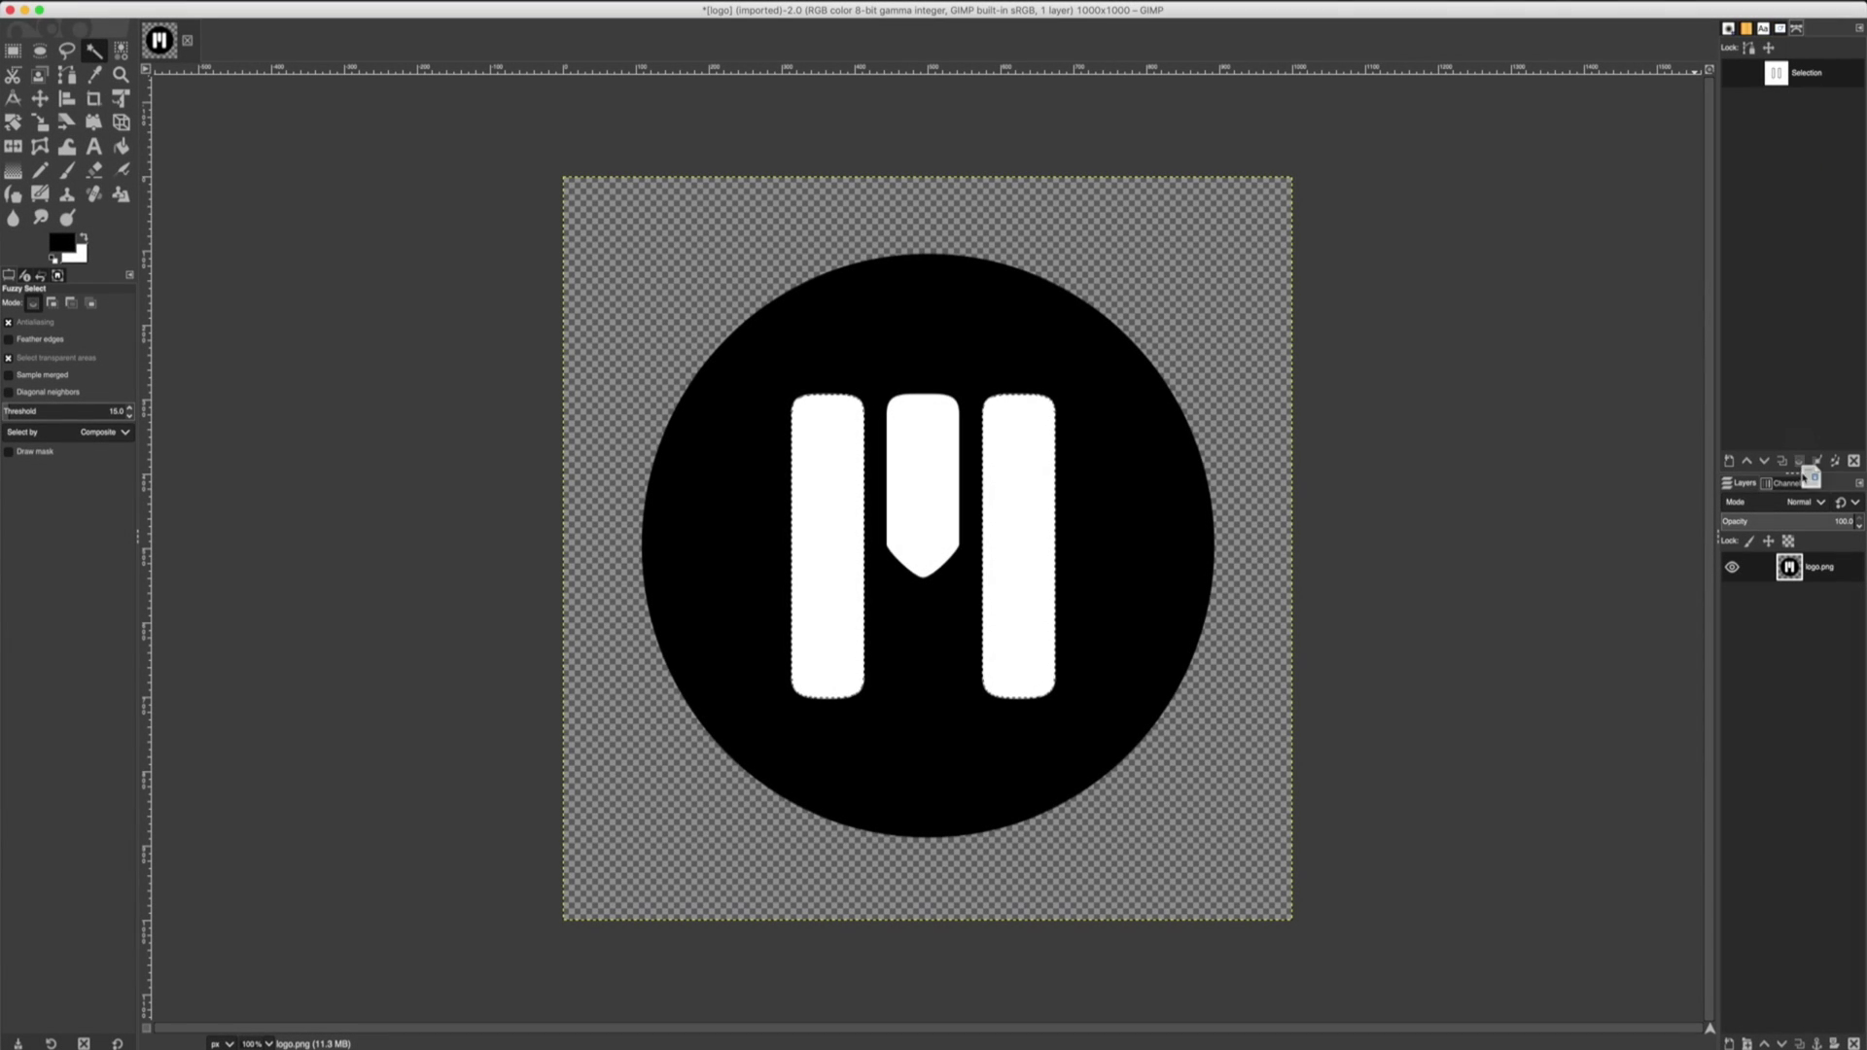
{"action": "left_click_drag", "start_coordinate": [1806, 477], "coordinate": [1832, 486]}
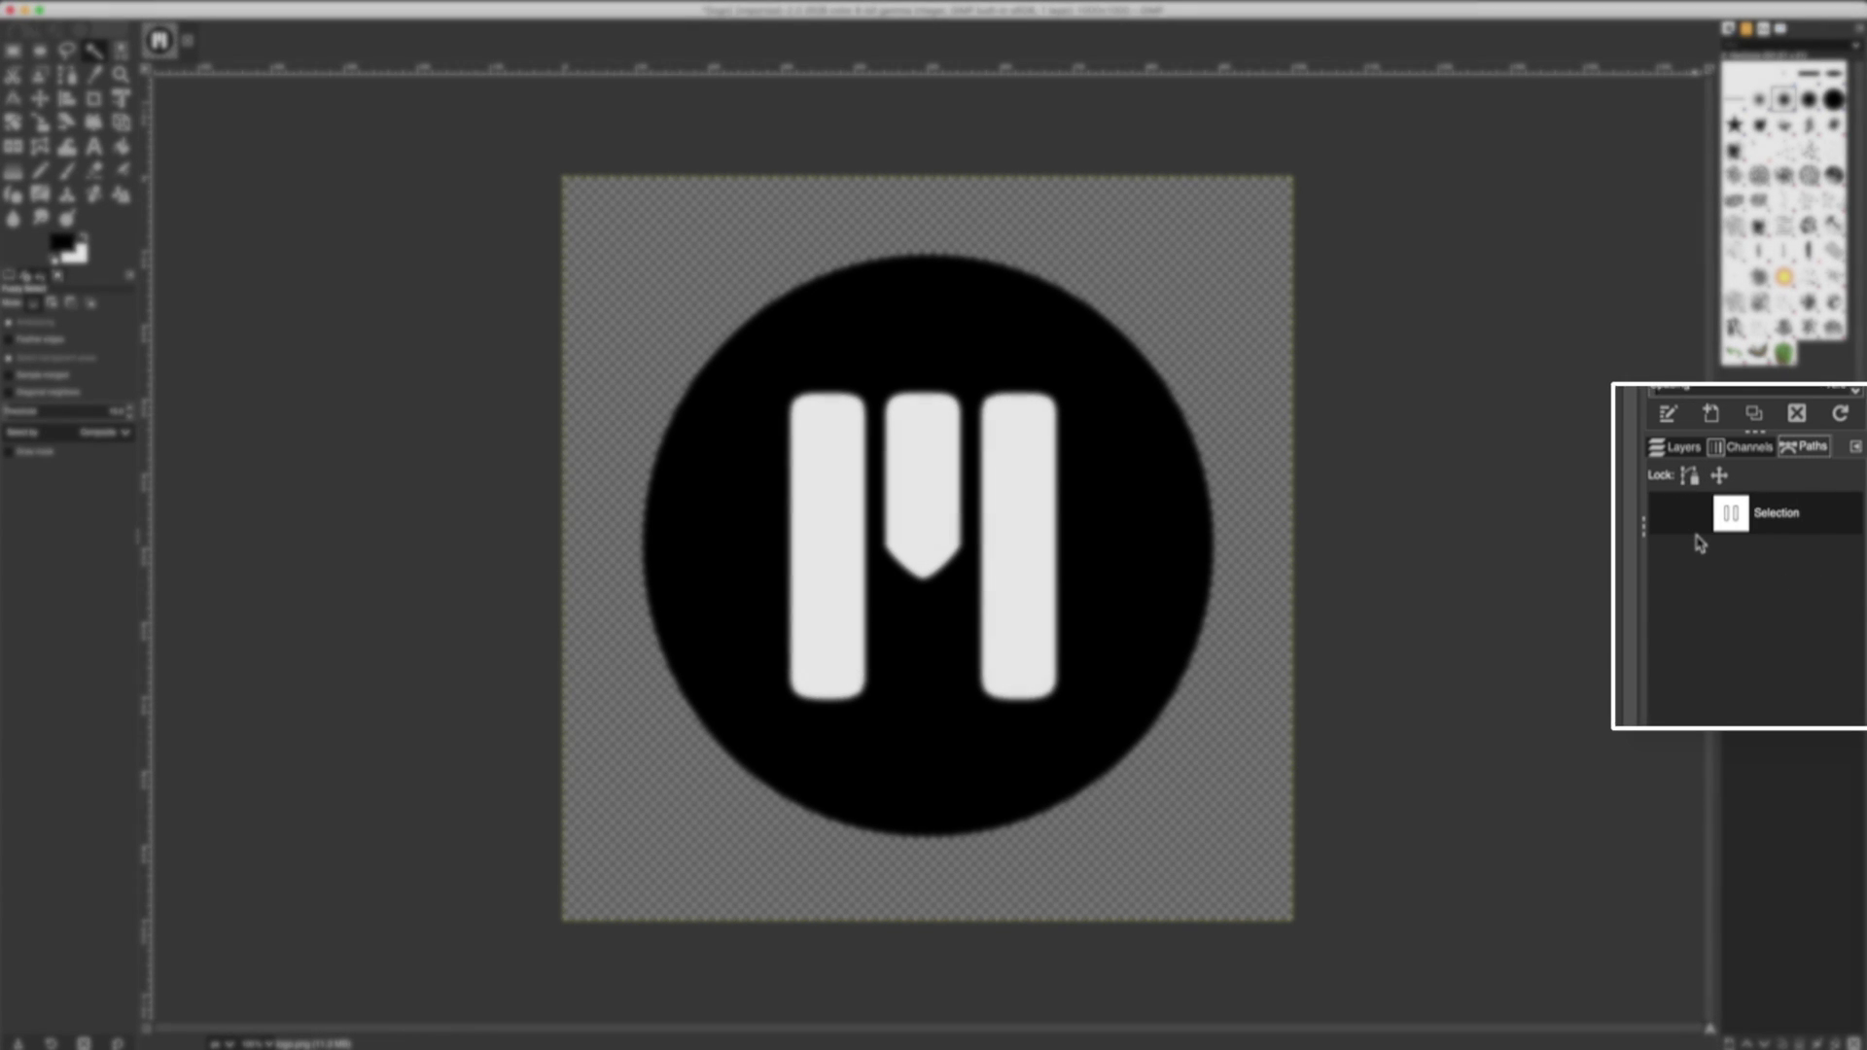
{"action": "right_click", "coordinate": [1751, 531]}
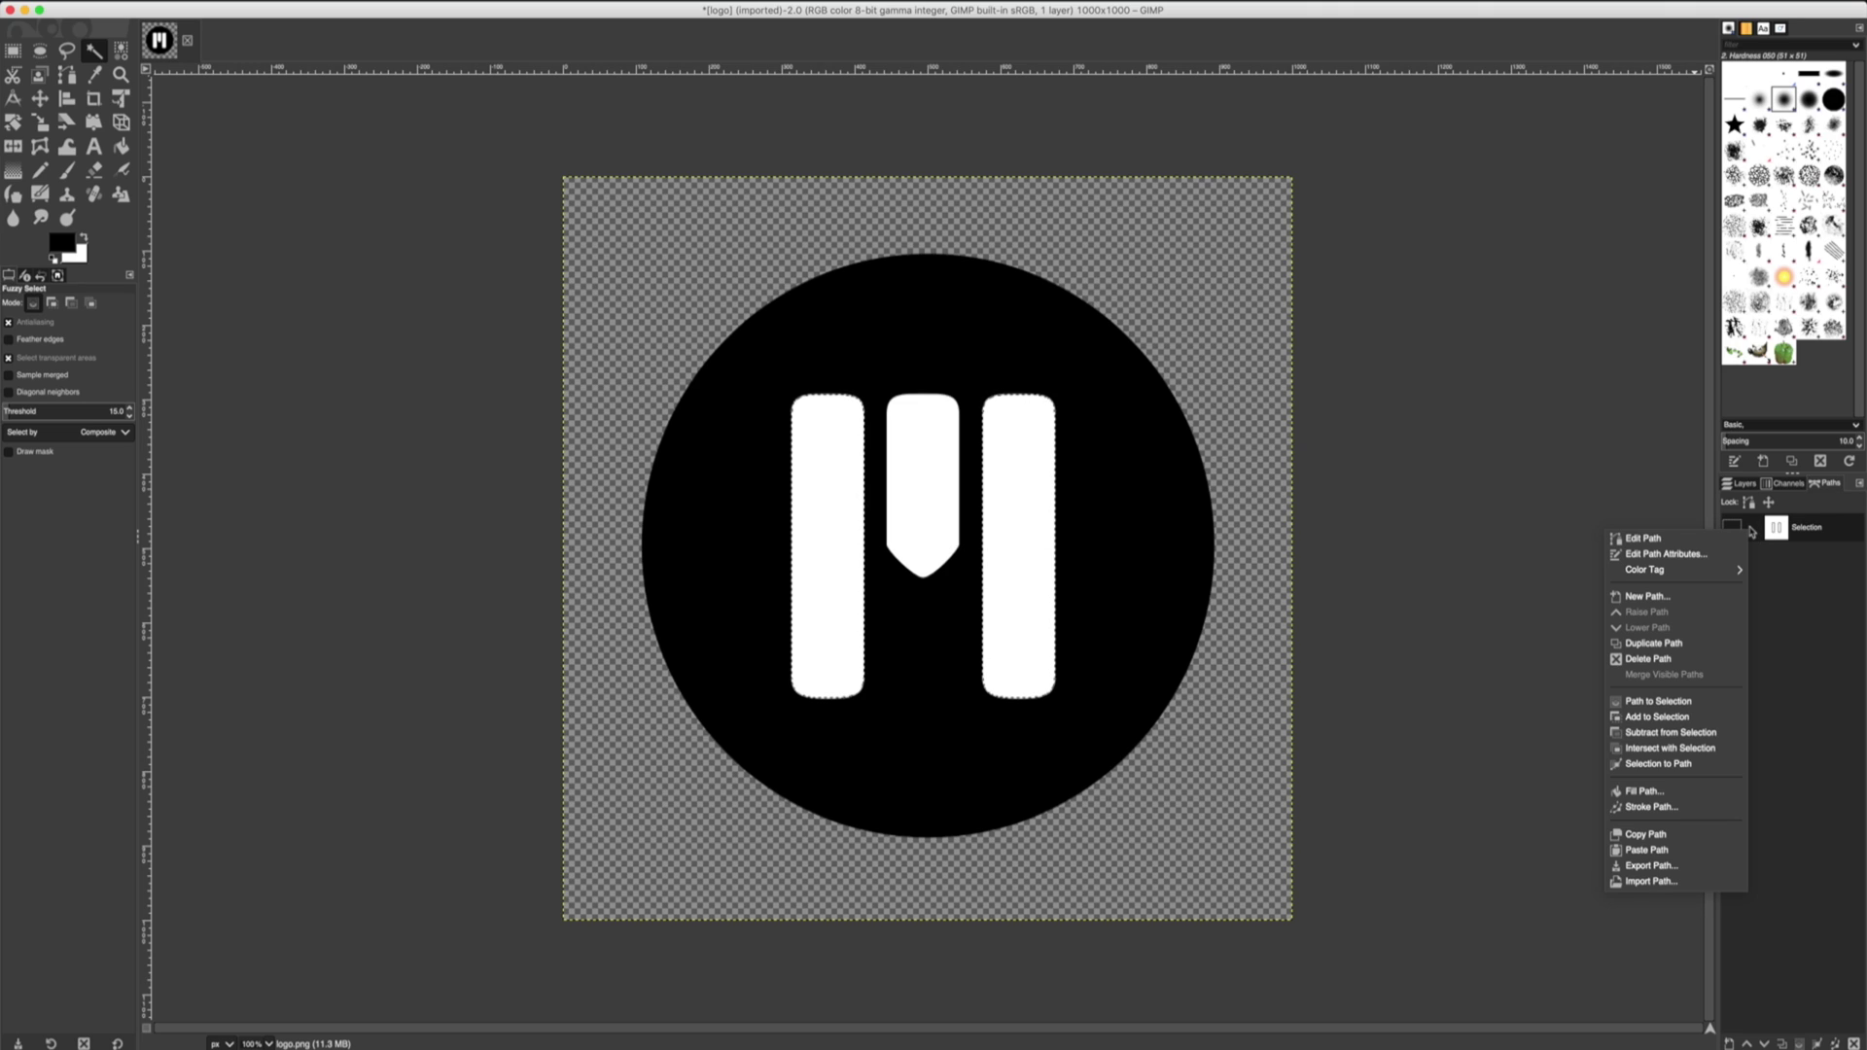
{"action": "left_click", "coordinate": [1692, 658]}
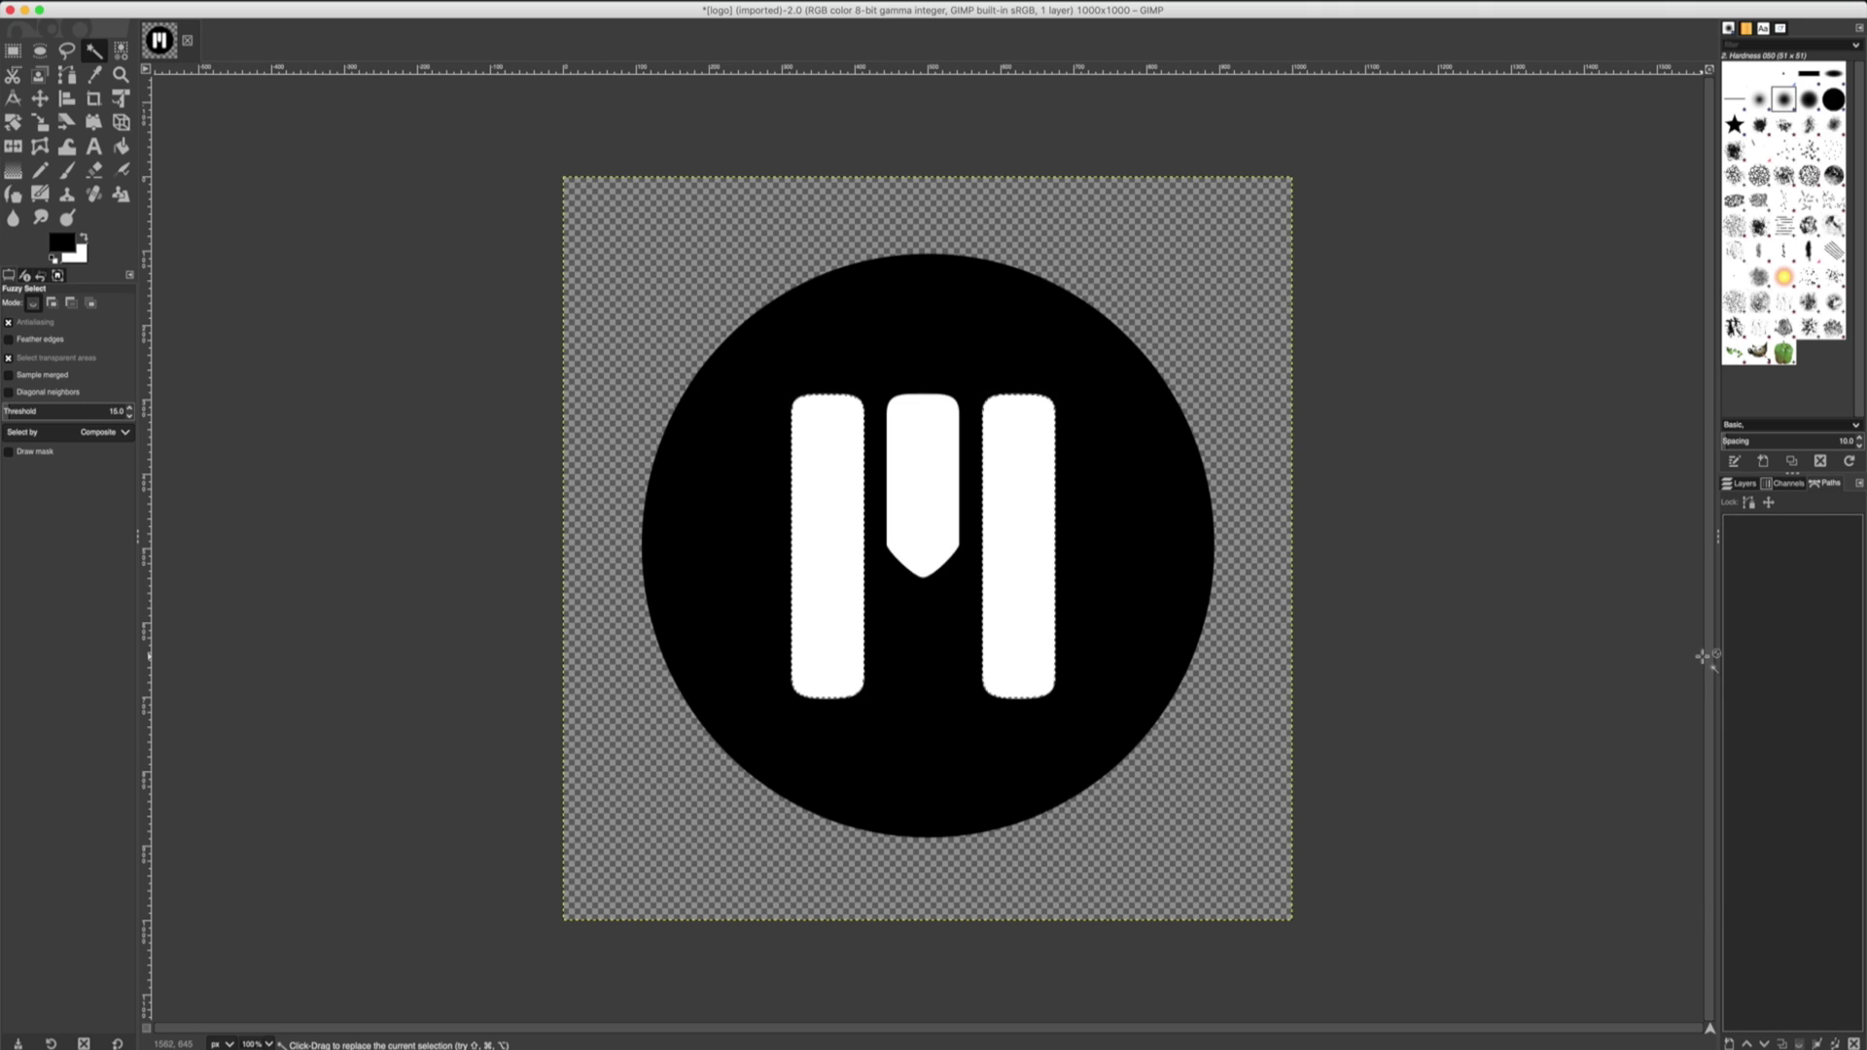
Fuzzy-select the black circle with its bars and convert it into a new Selection path.
{"action": "left_click", "coordinate": [93, 54]}
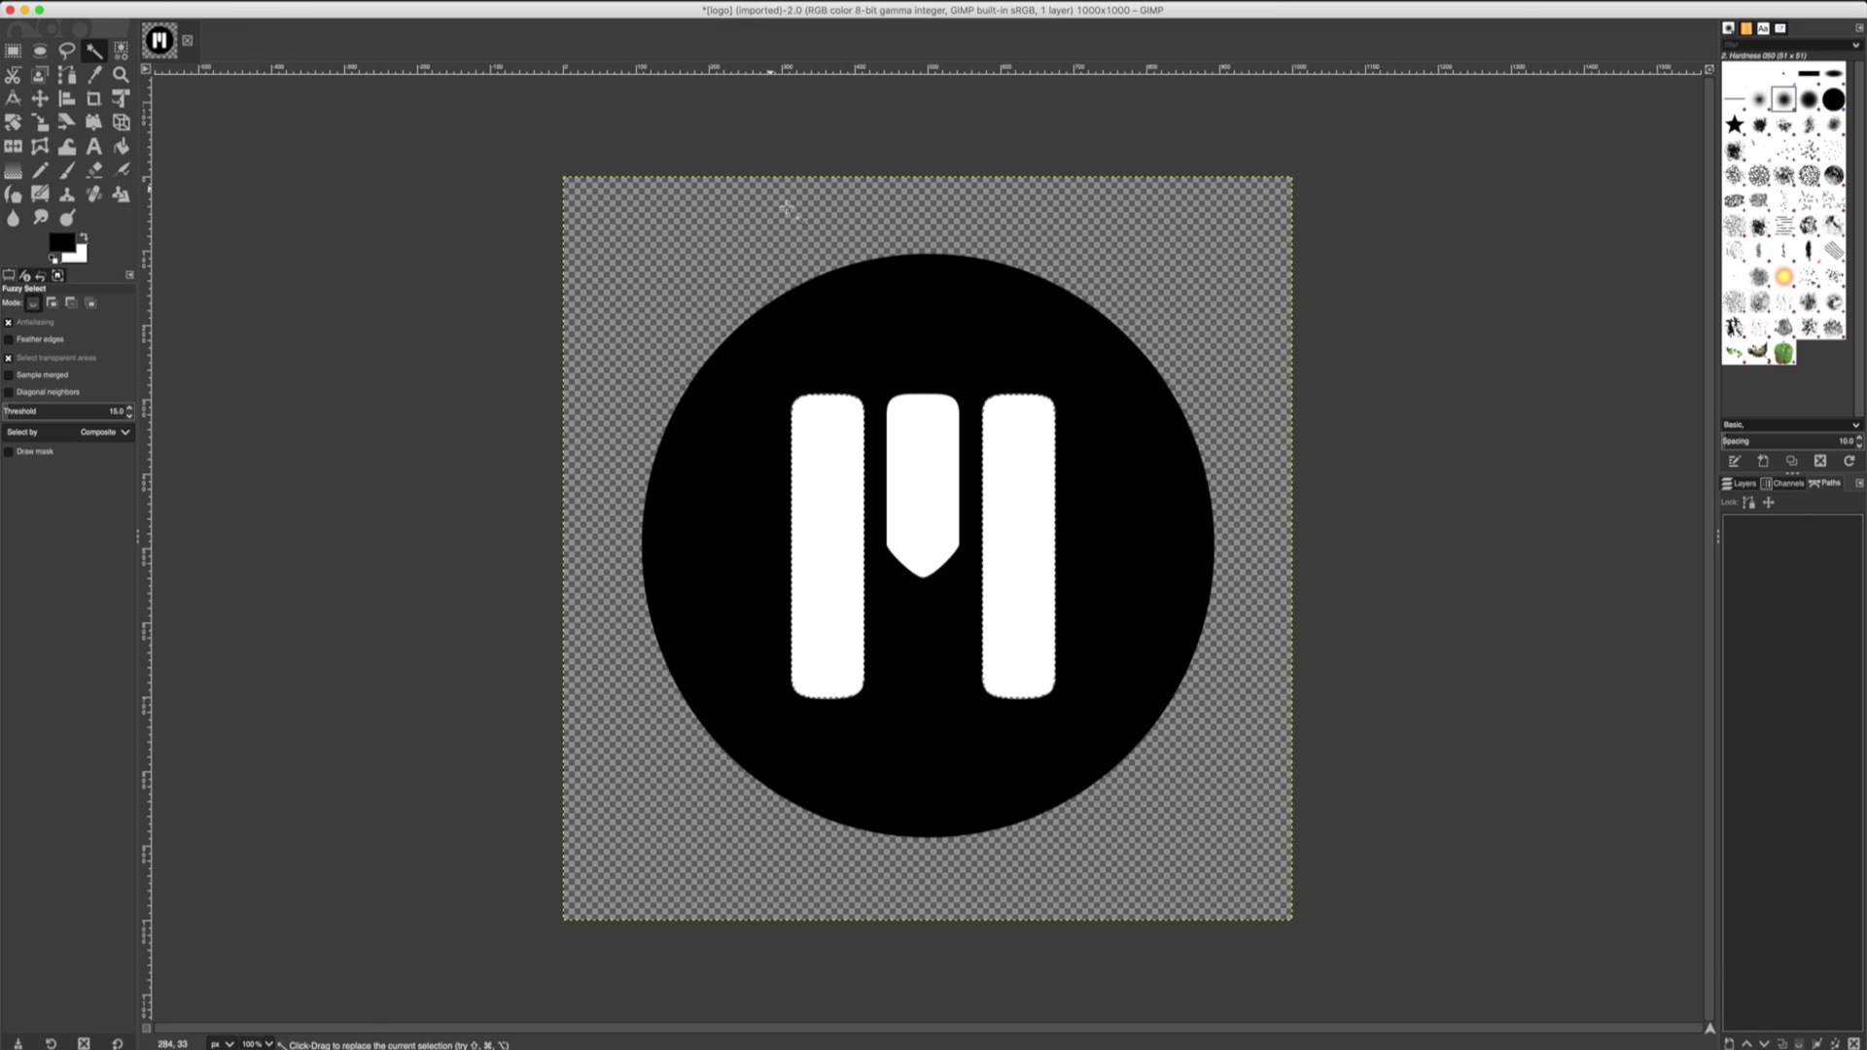
{"action": "left_click", "coordinate": [876, 301]}
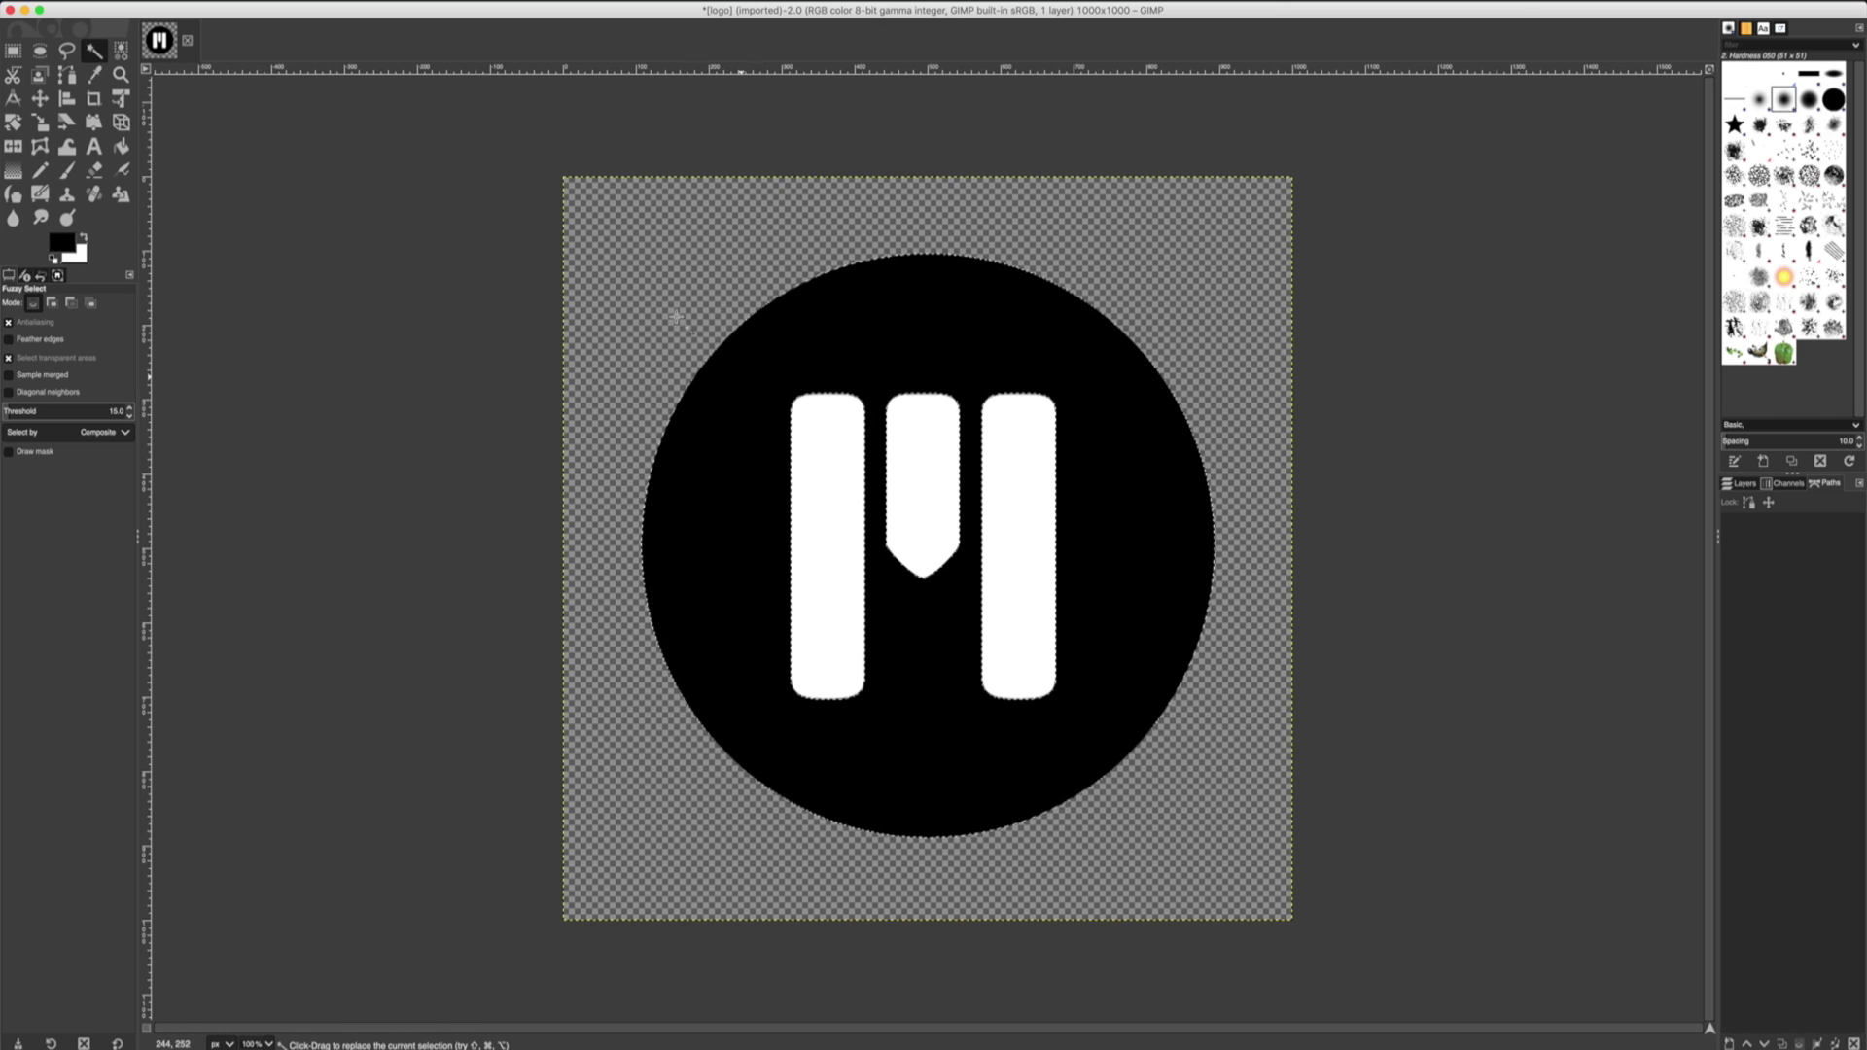
{"action": "left_click", "coordinate": [194, 2]}
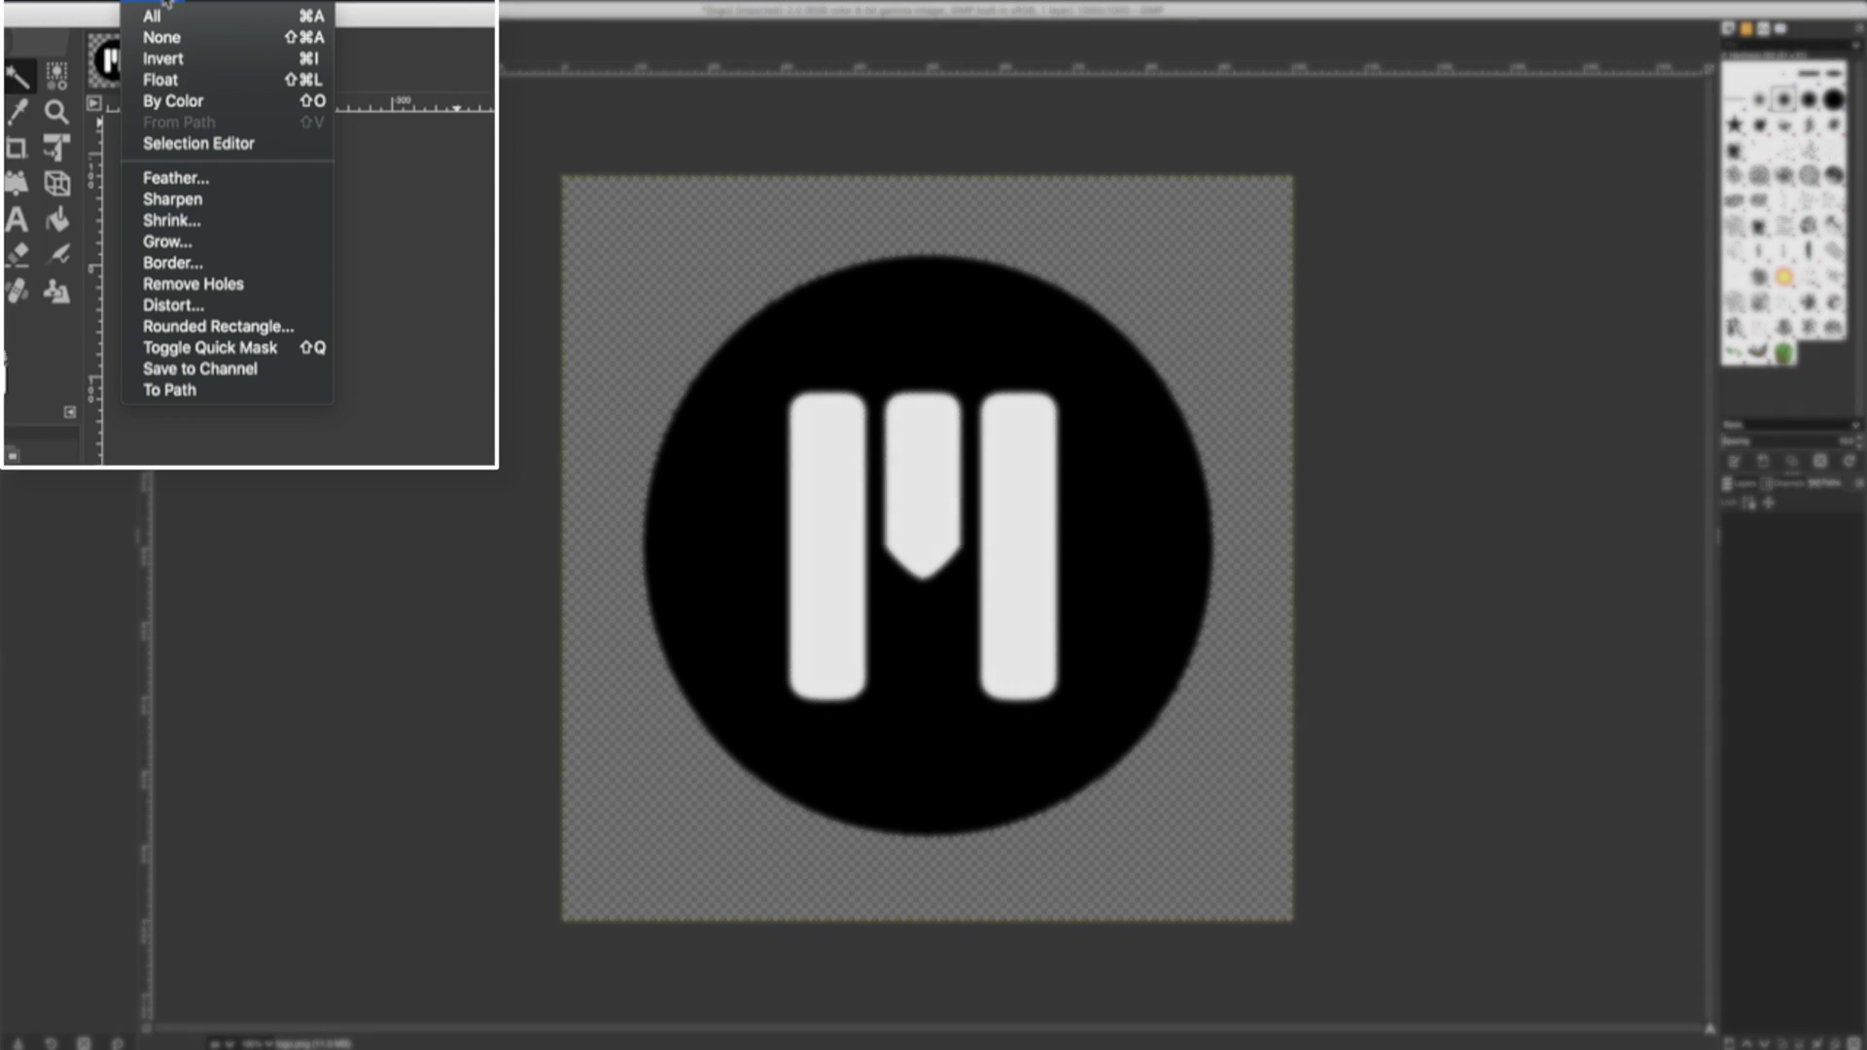
{"action": "left_click", "coordinate": [206, 389]}
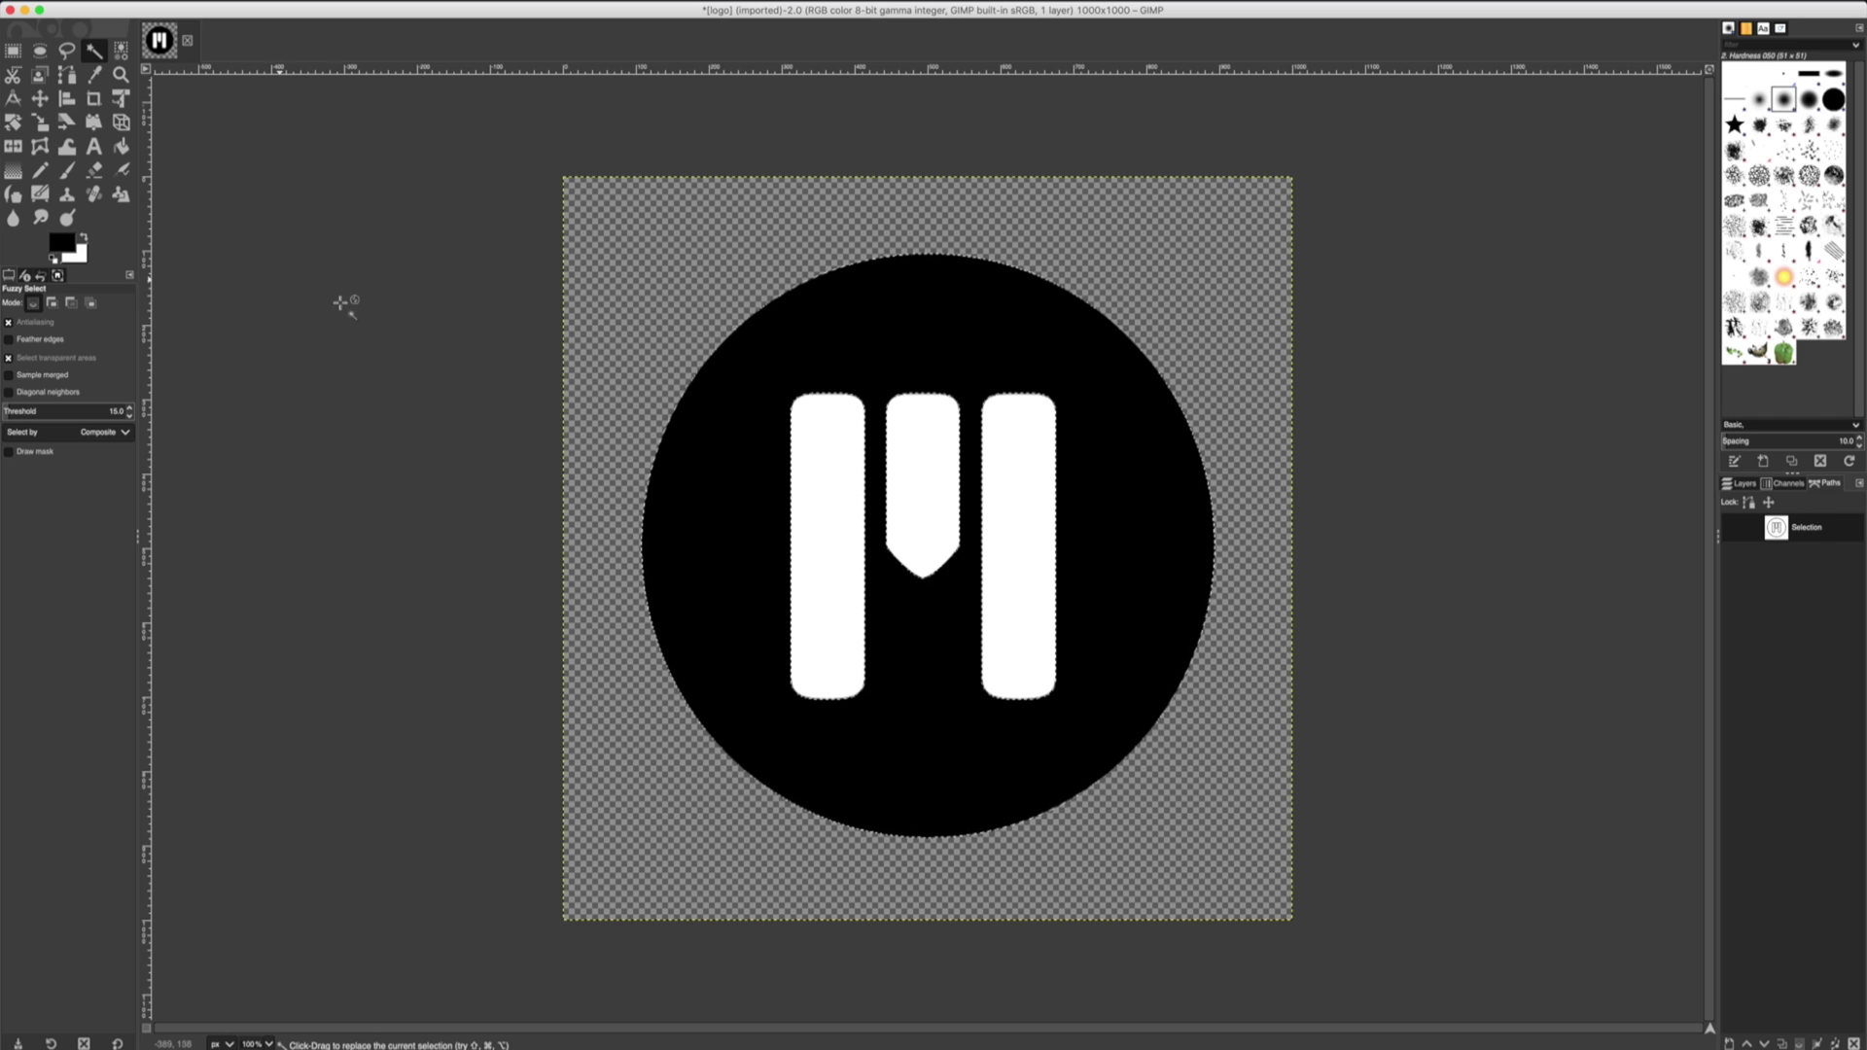
{"action": "double_click", "coordinate": [1777, 528]}
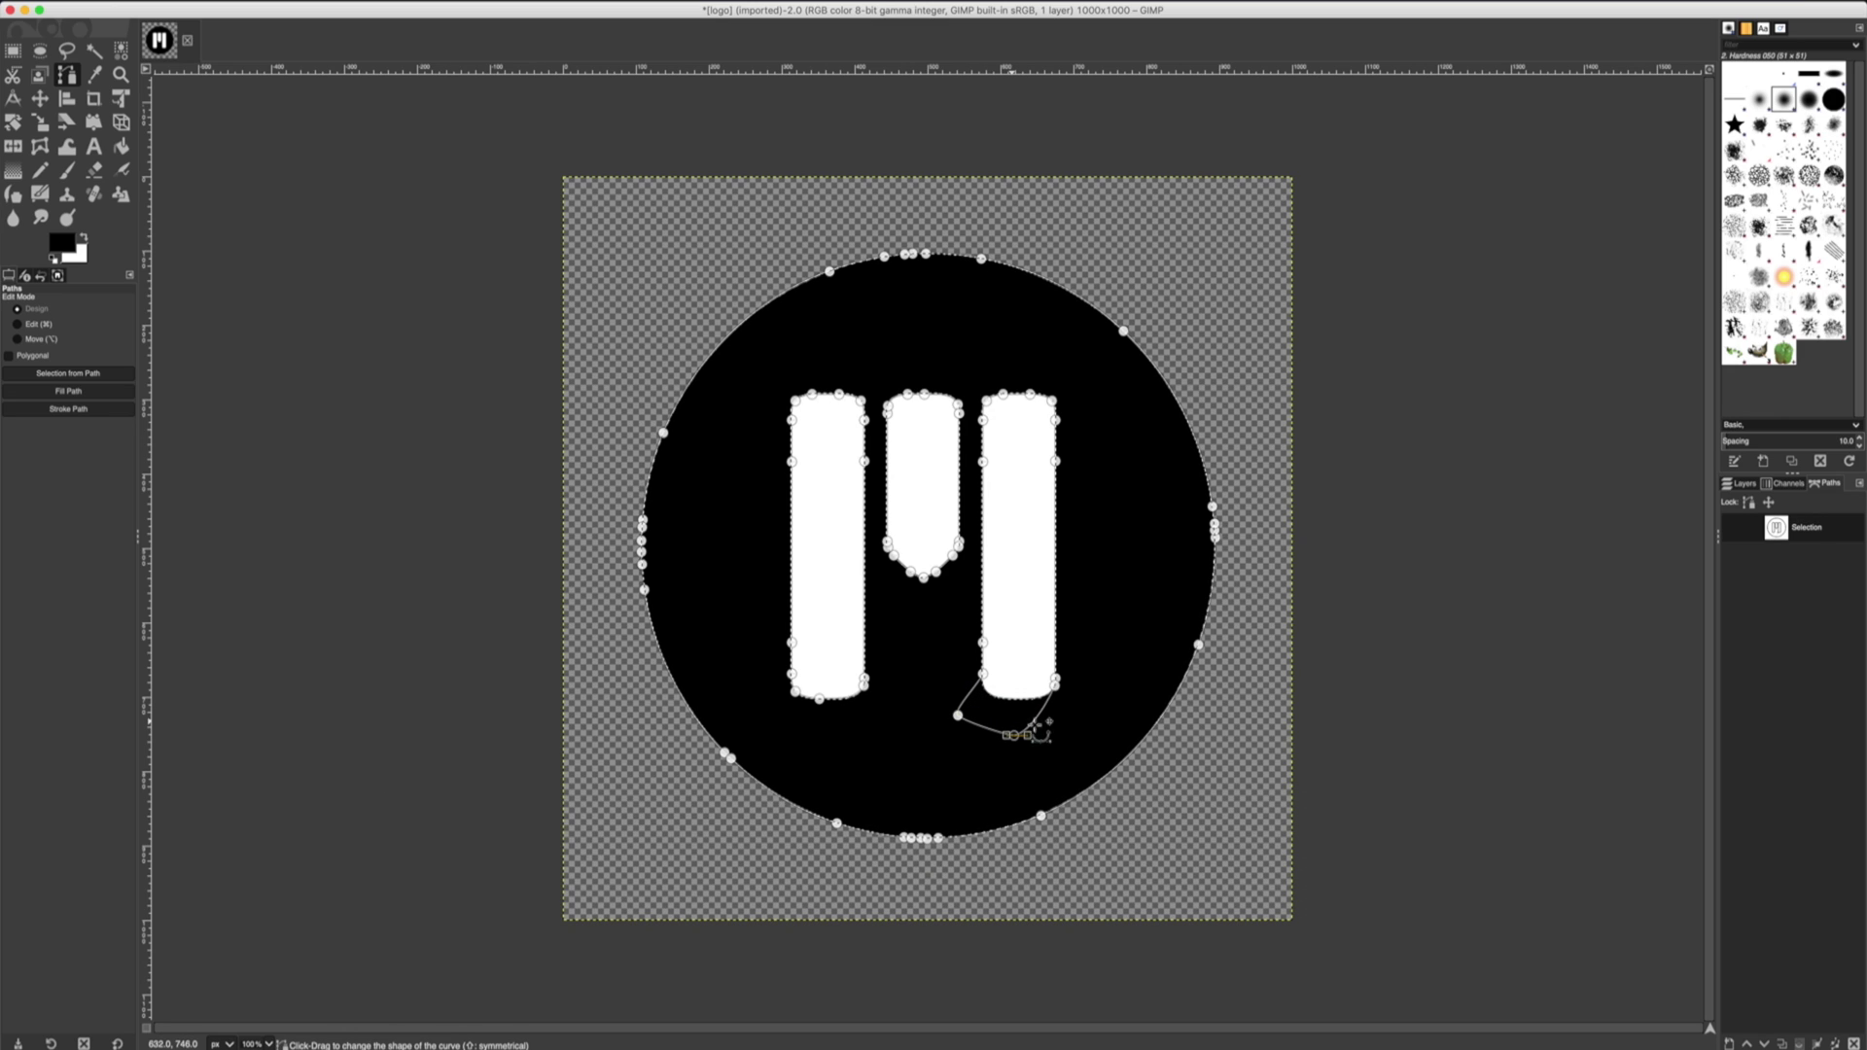
Review the Selection path's anchors, undoing the stray curve point added below the right bar.
{"action": "left_click", "coordinate": [1096, 703]}
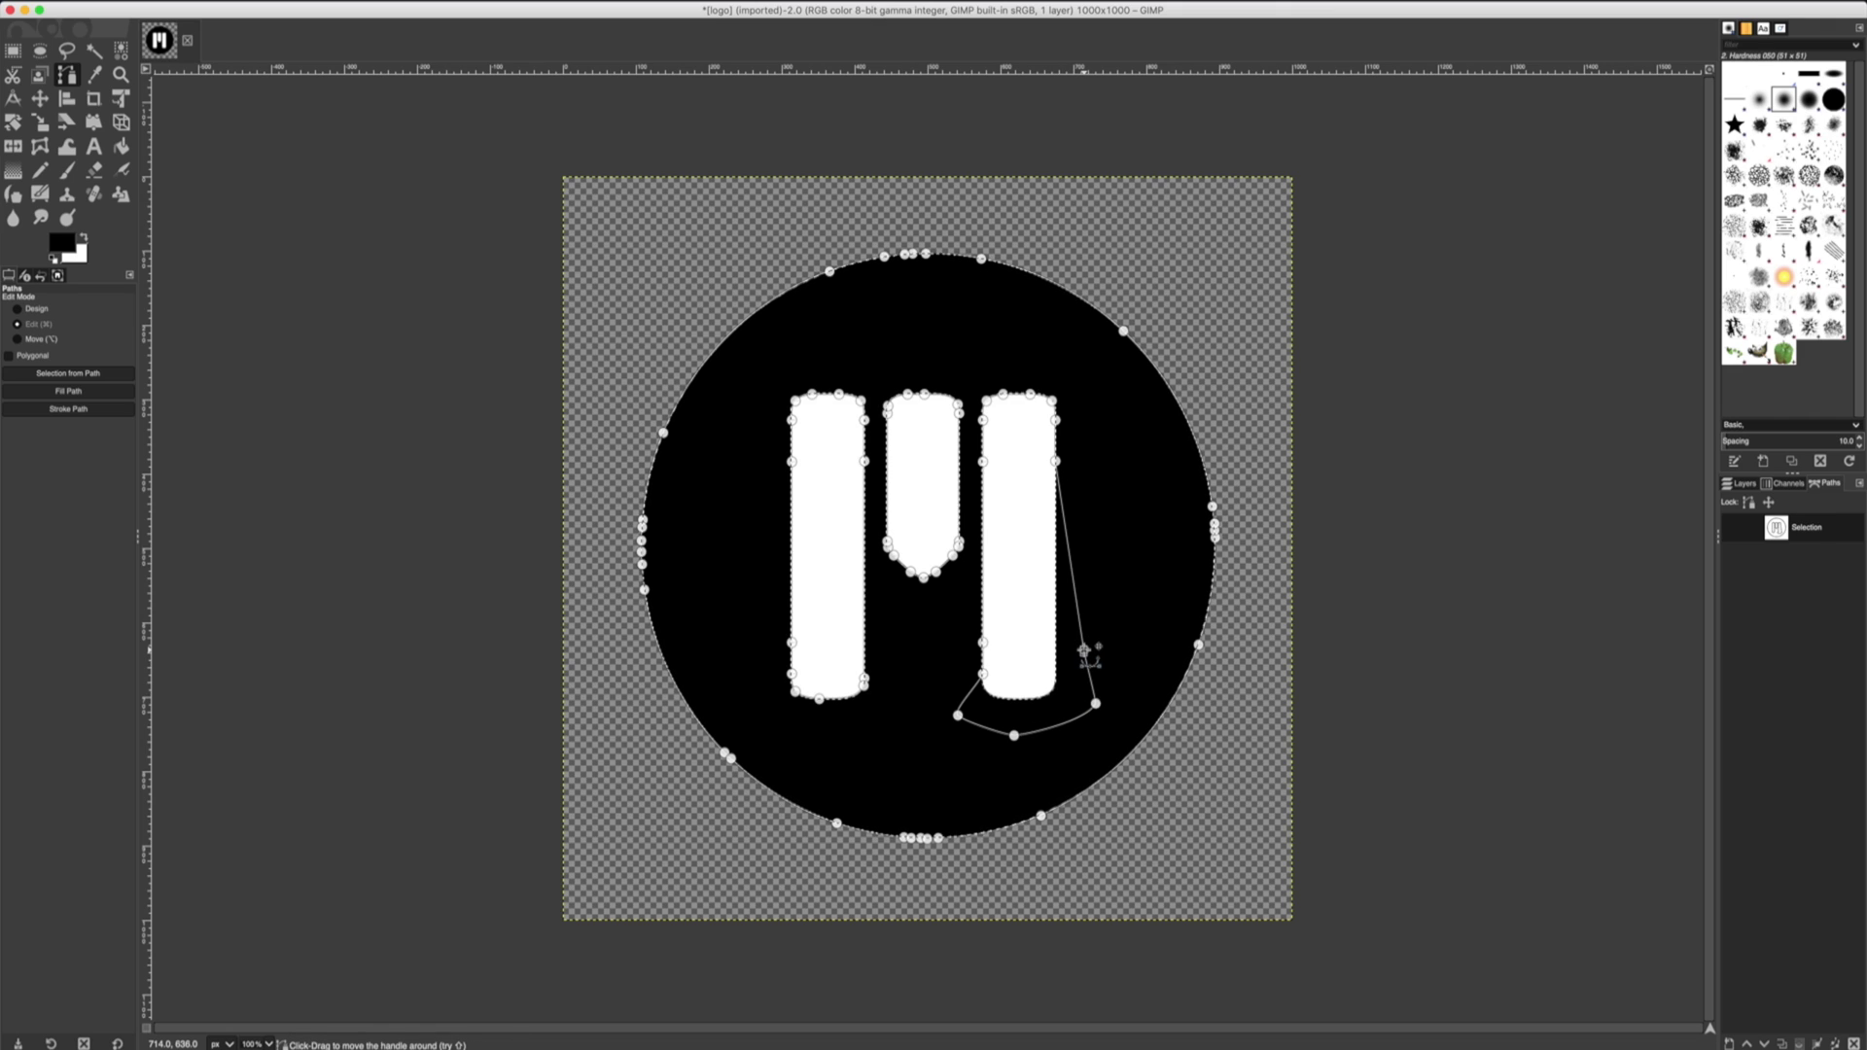
{"action": "key", "text": "super+z"}
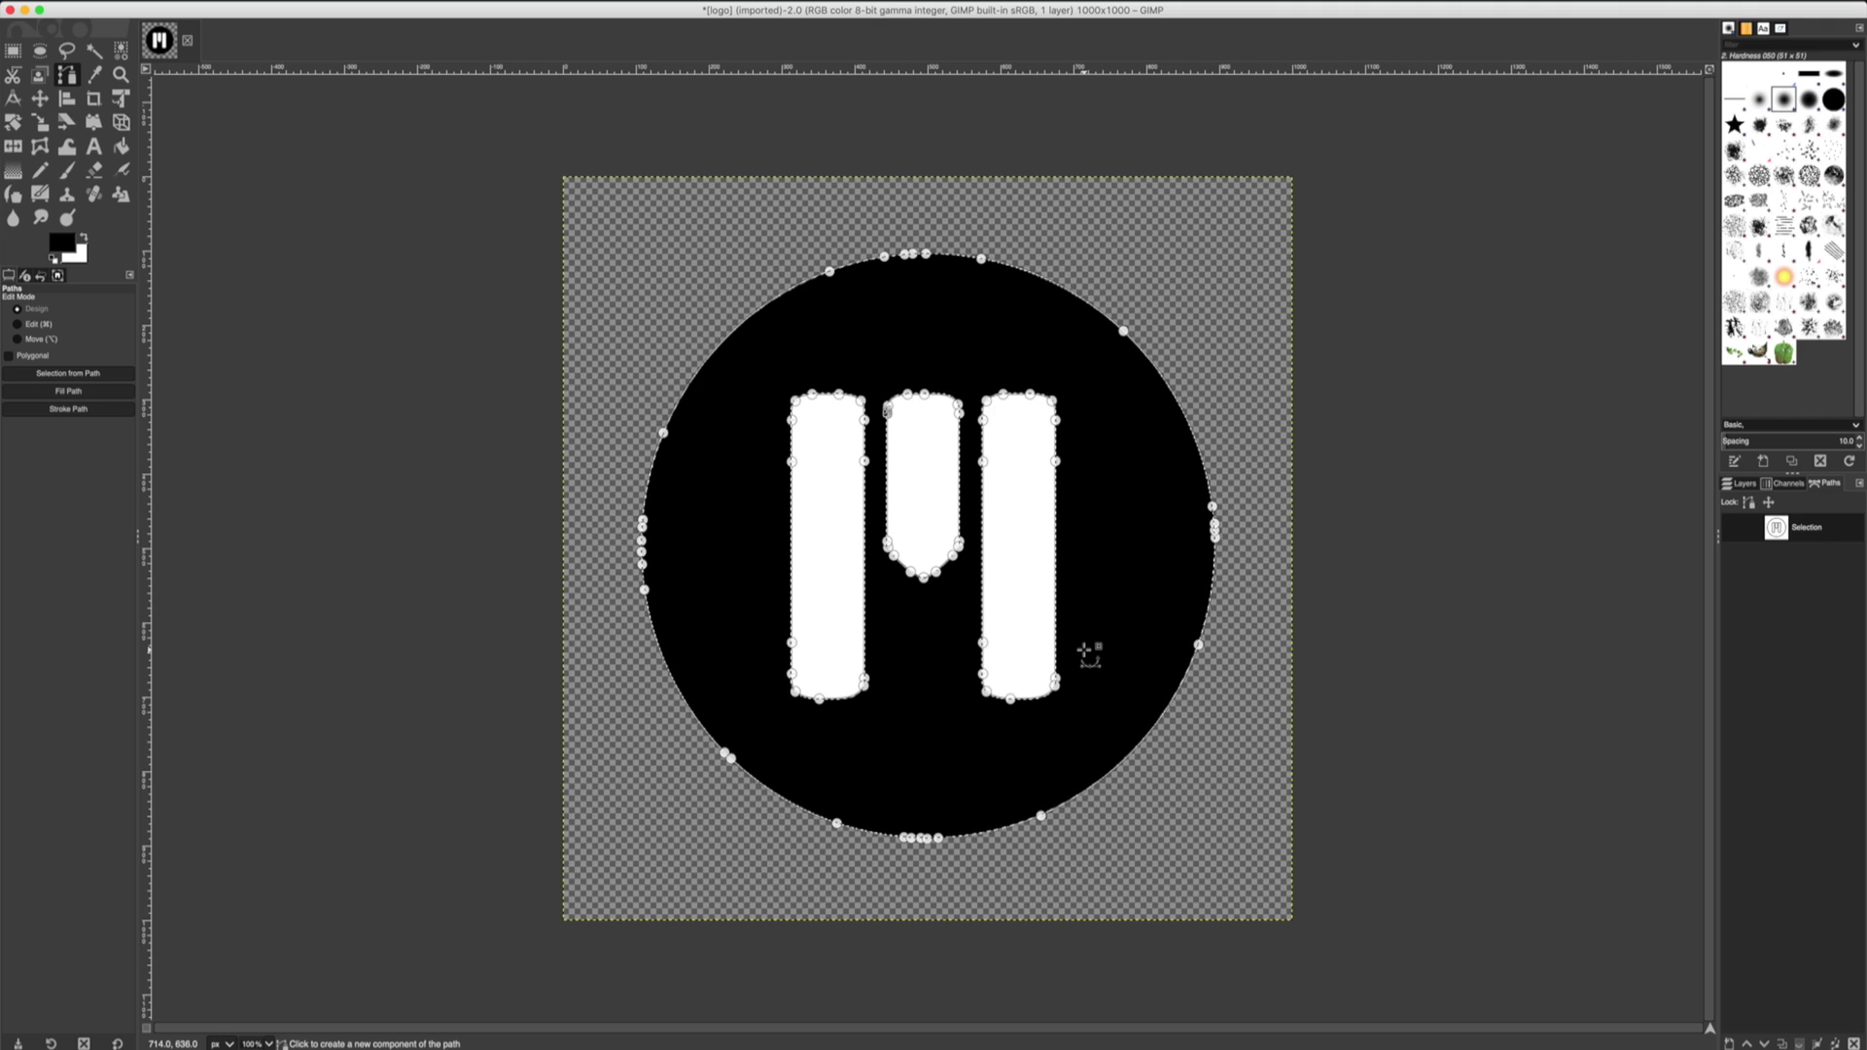
{"action": "left_click", "coordinate": [68, 2]}
Open LOGO mO2 Grad Shad.jpg, the 2000×1607 gradient ring logo.
{"action": "left_click", "coordinate": [123, 48]}
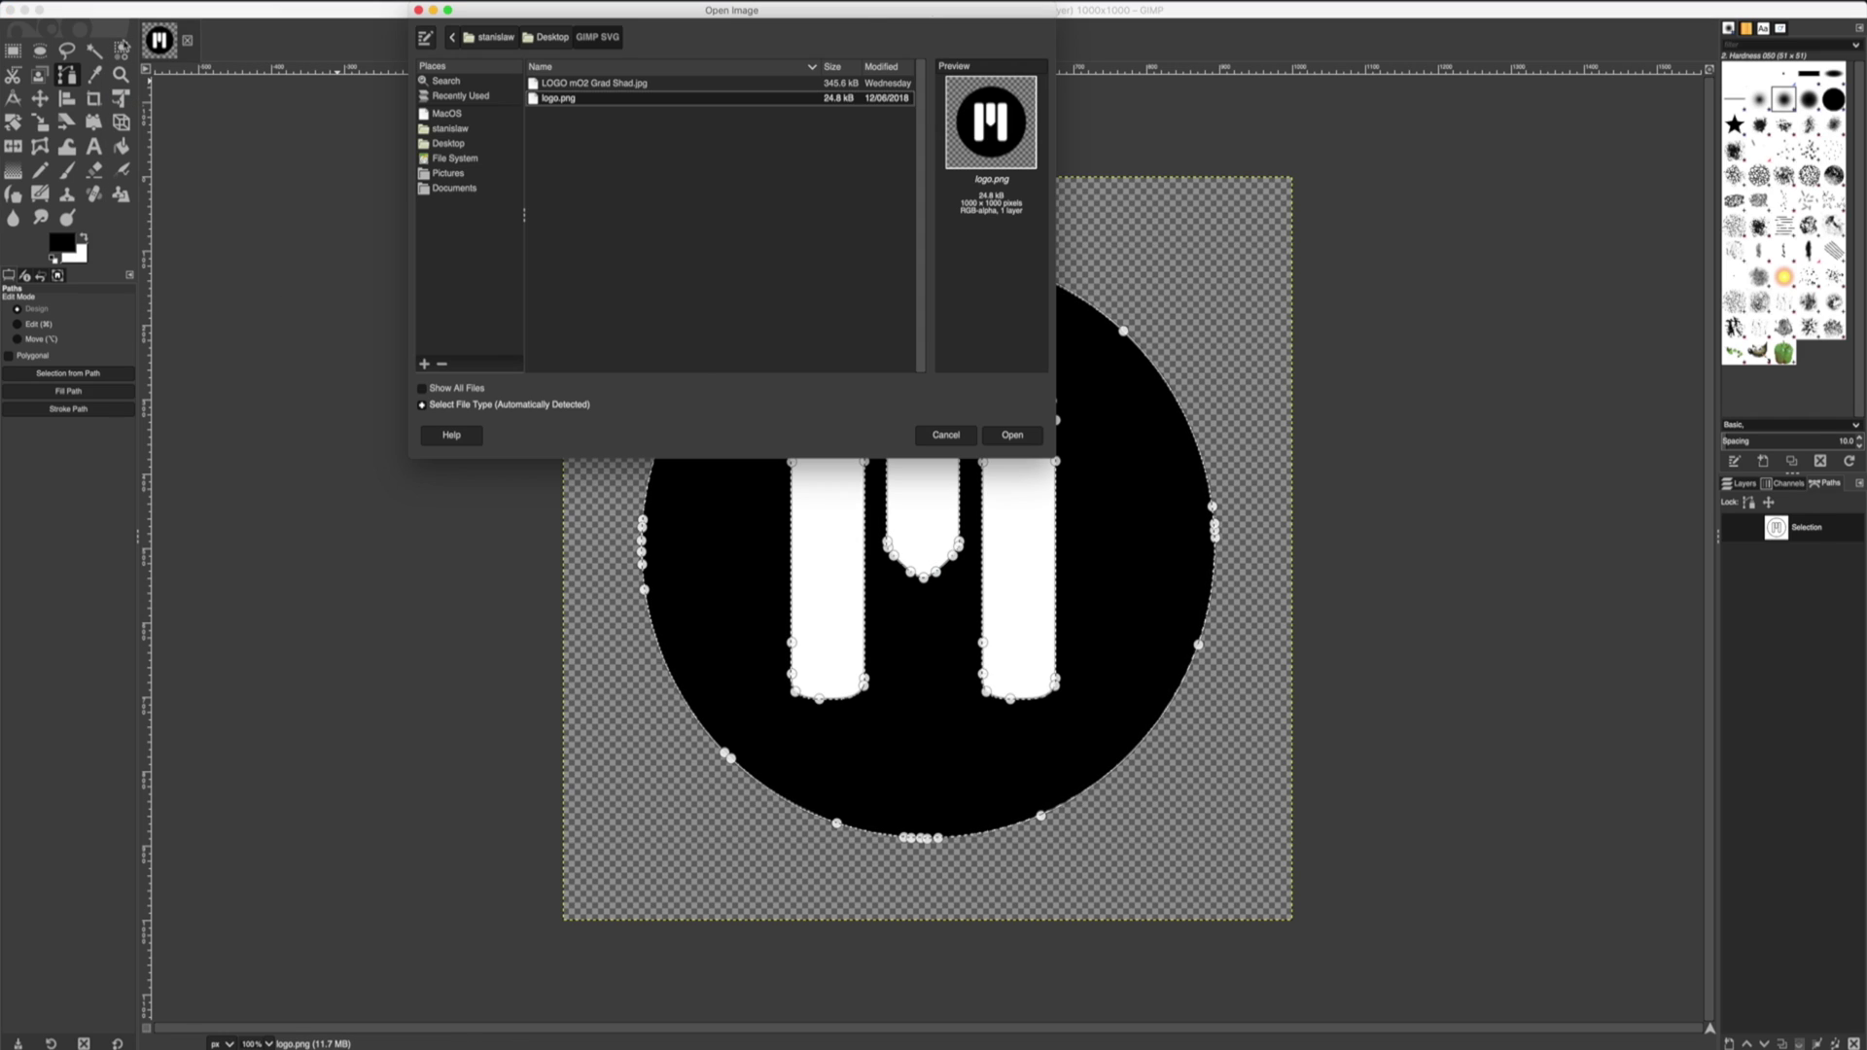
{"action": "left_click", "coordinate": [650, 84]}
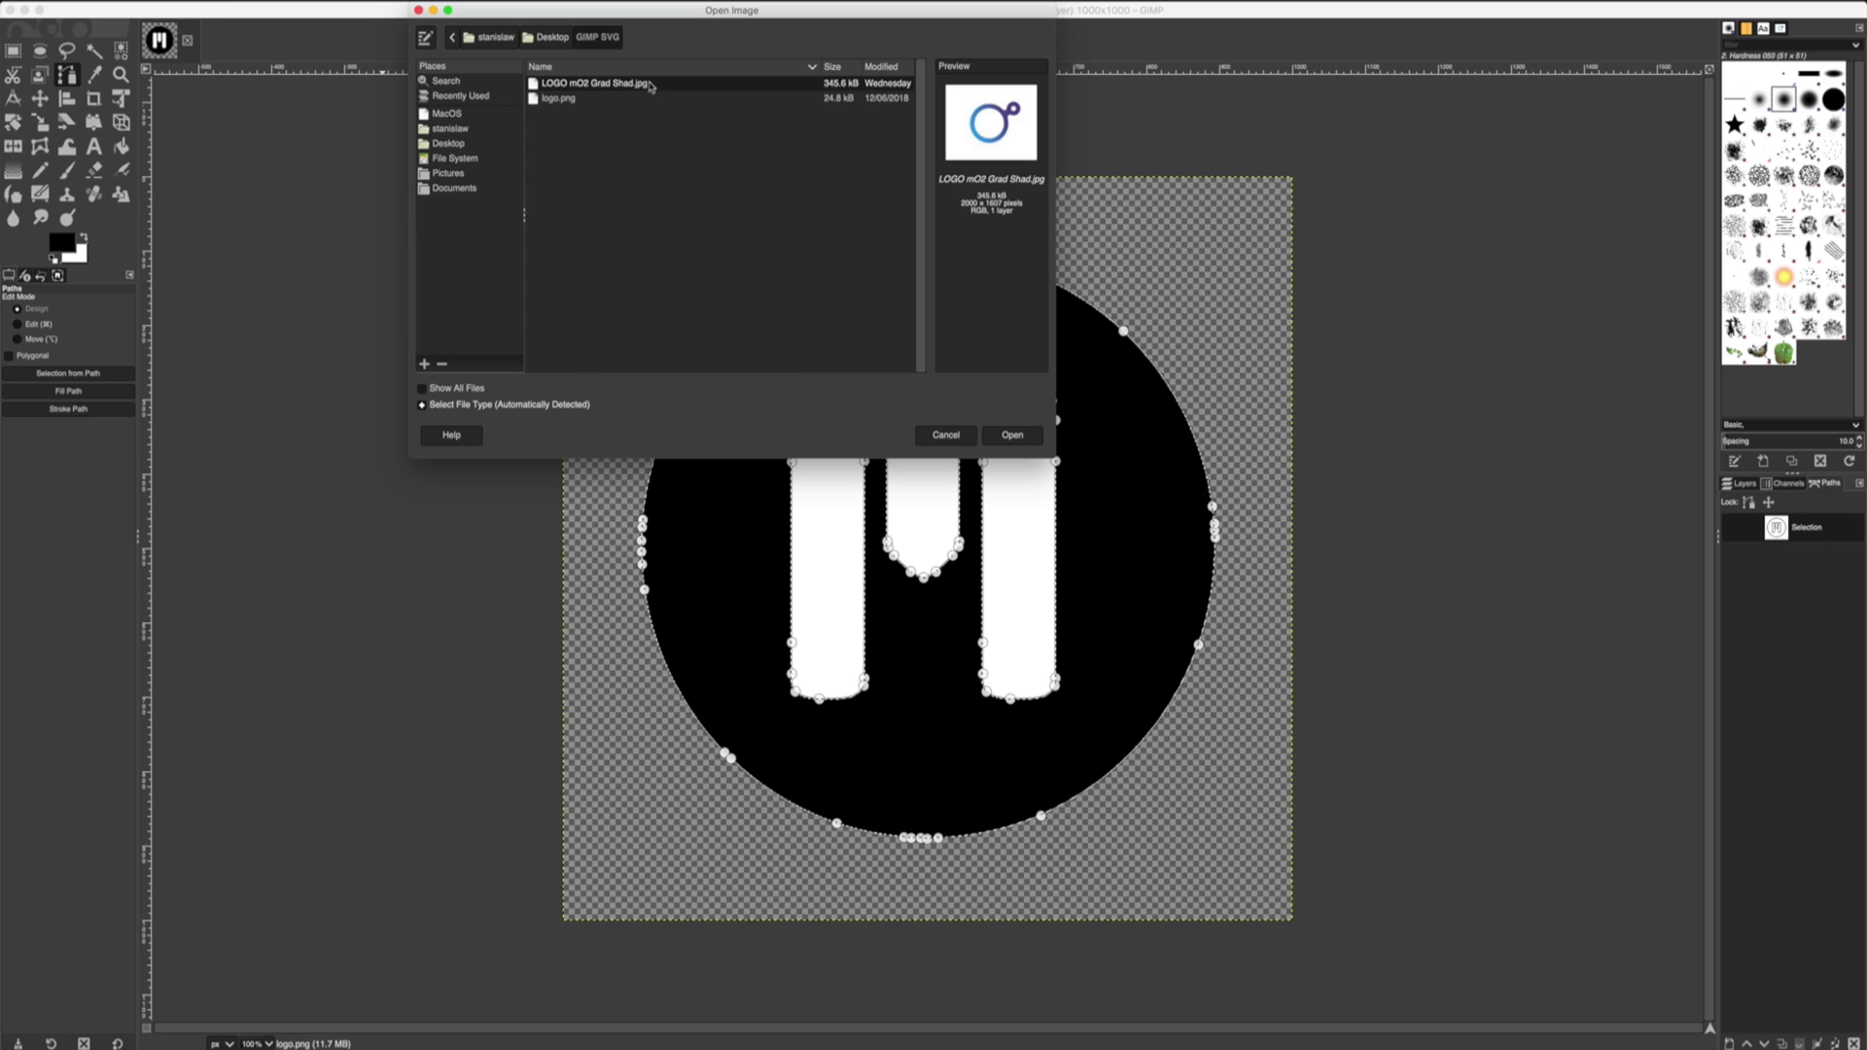
{"action": "left_click", "coordinate": [1012, 435]}
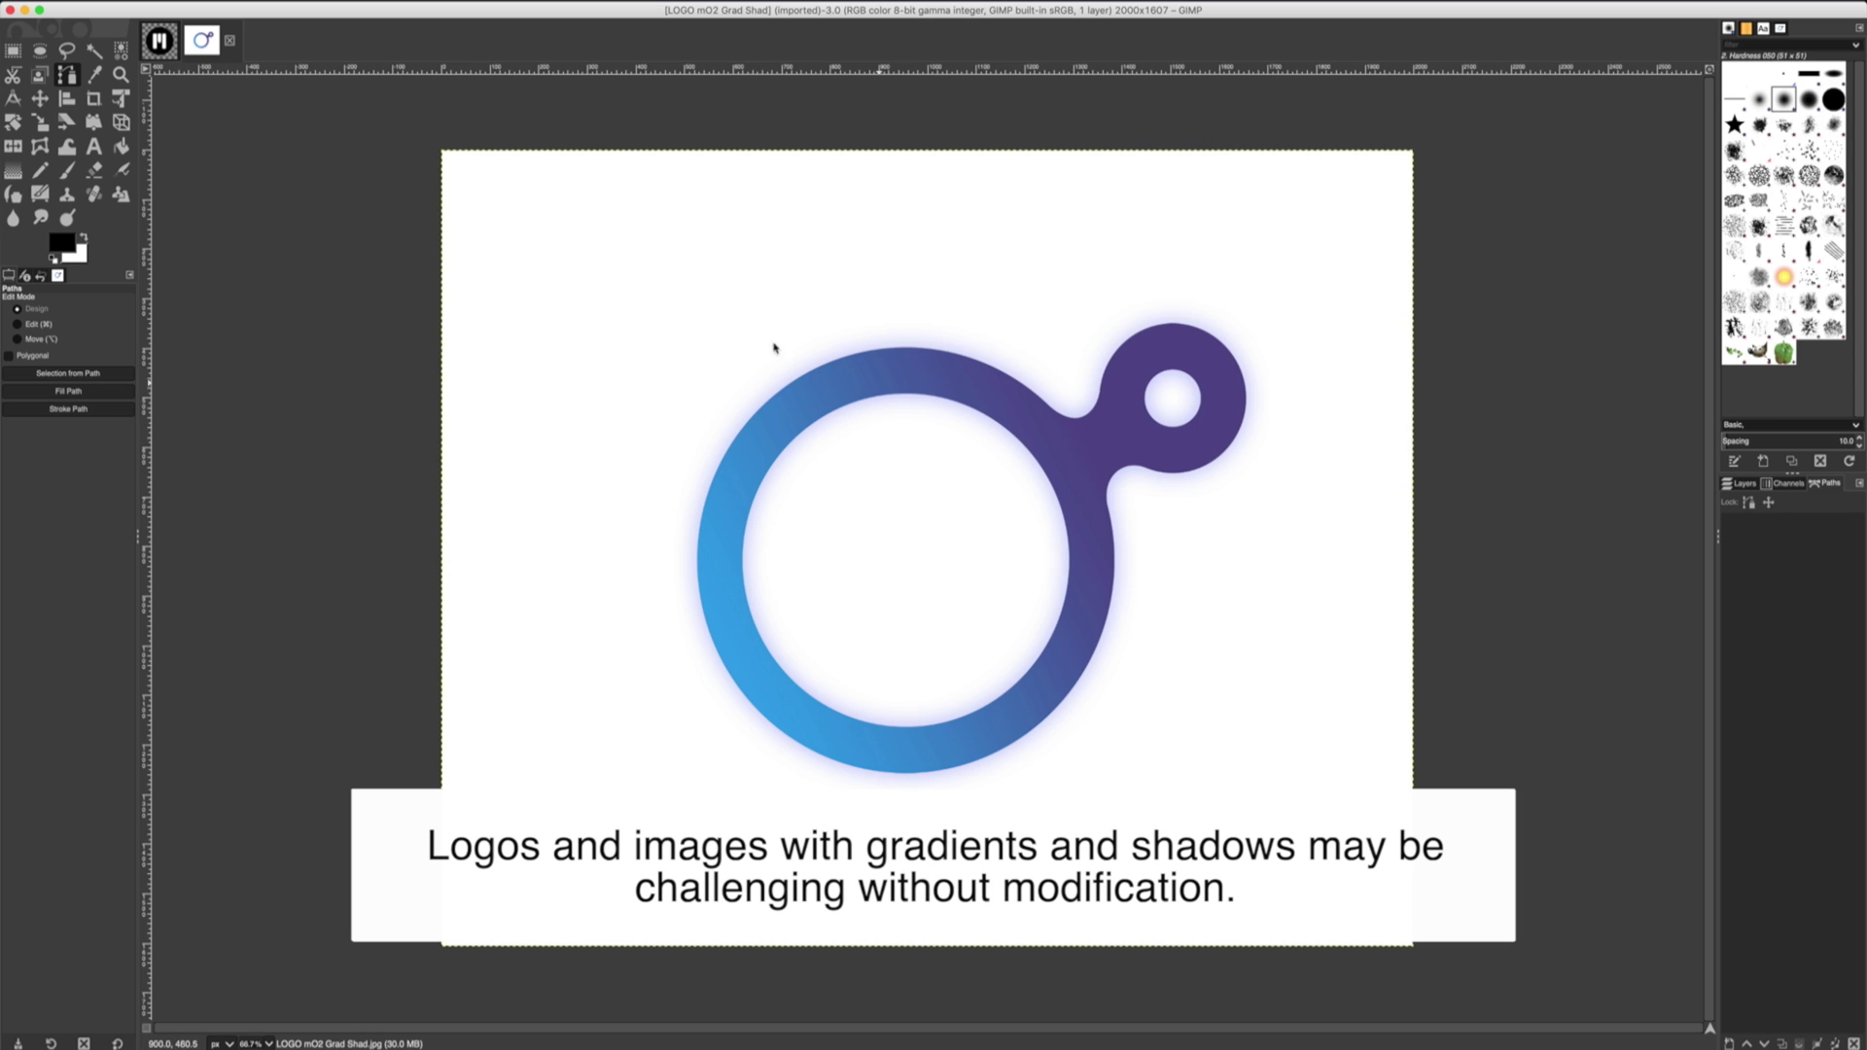
Fuzzy-select ring sections, ending with only the purple right section and small loop selected.
{"action": "left_click", "coordinate": [94, 49]}
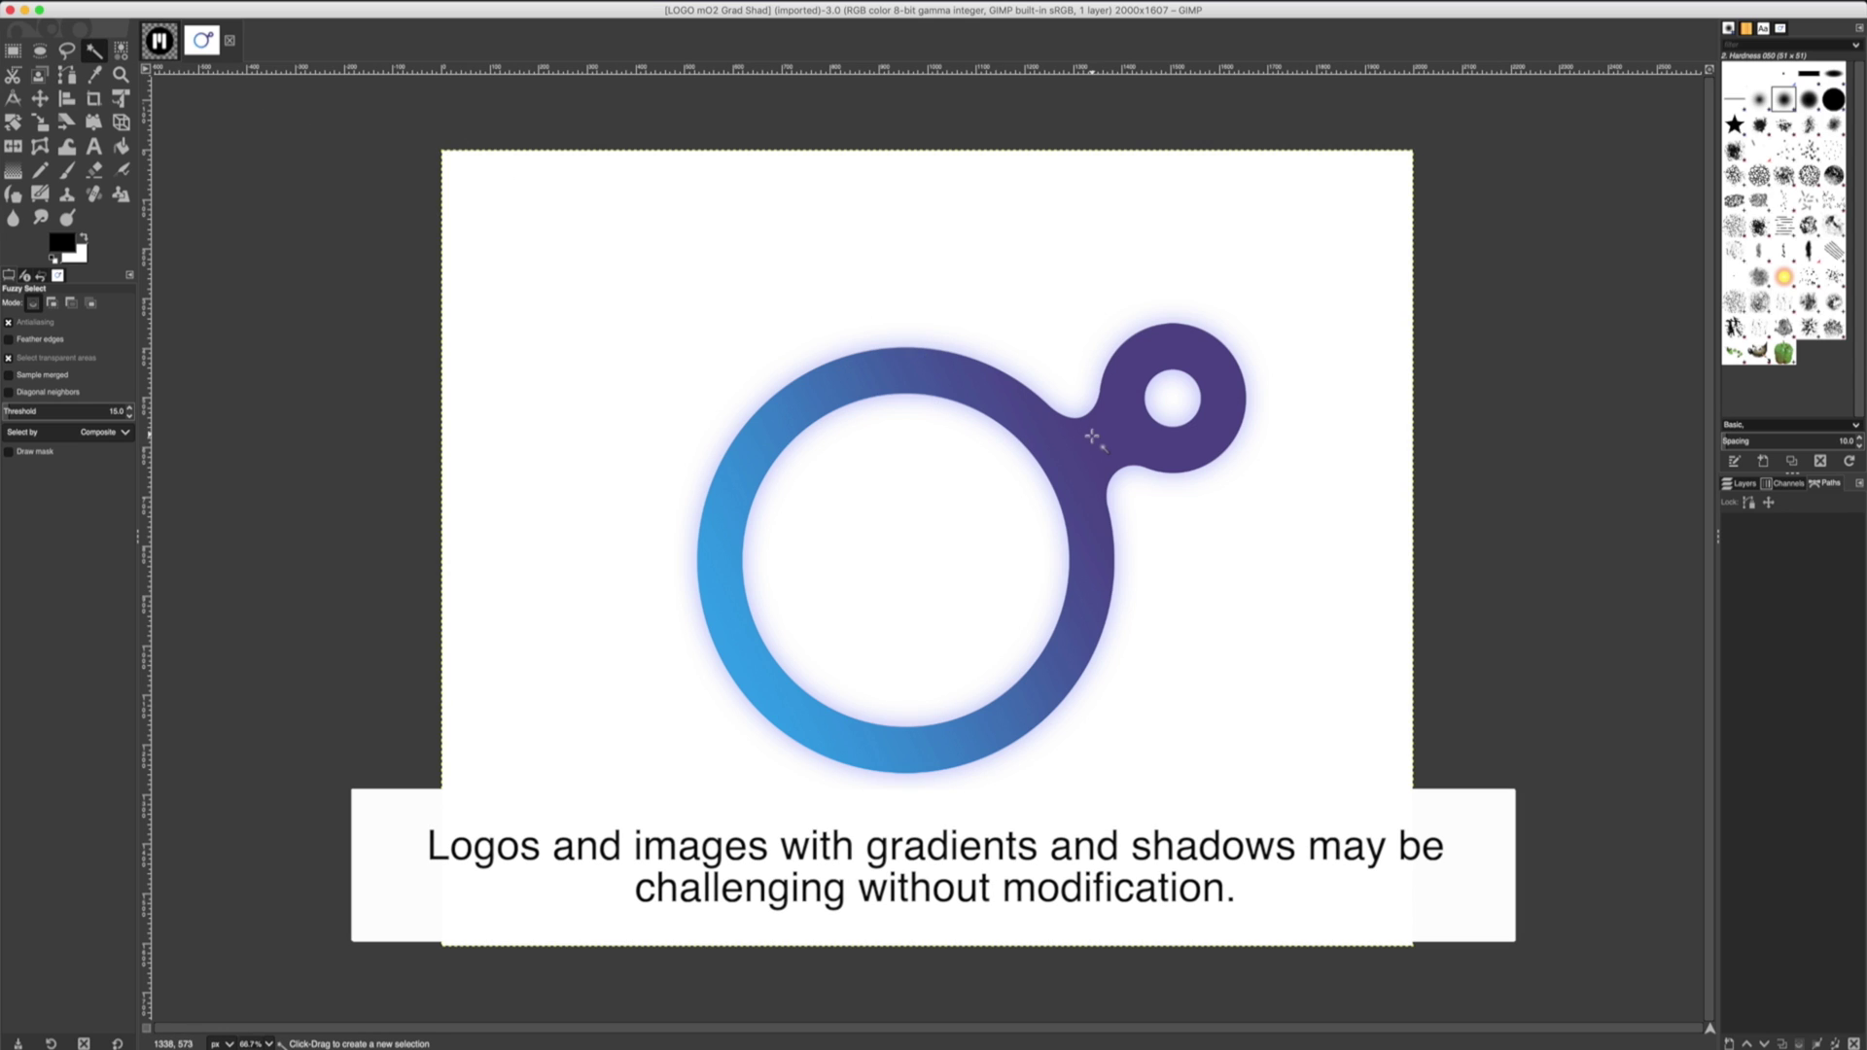
{"action": "left_click_drag", "start_coordinate": [1089, 435], "coordinate": [884, 372]}
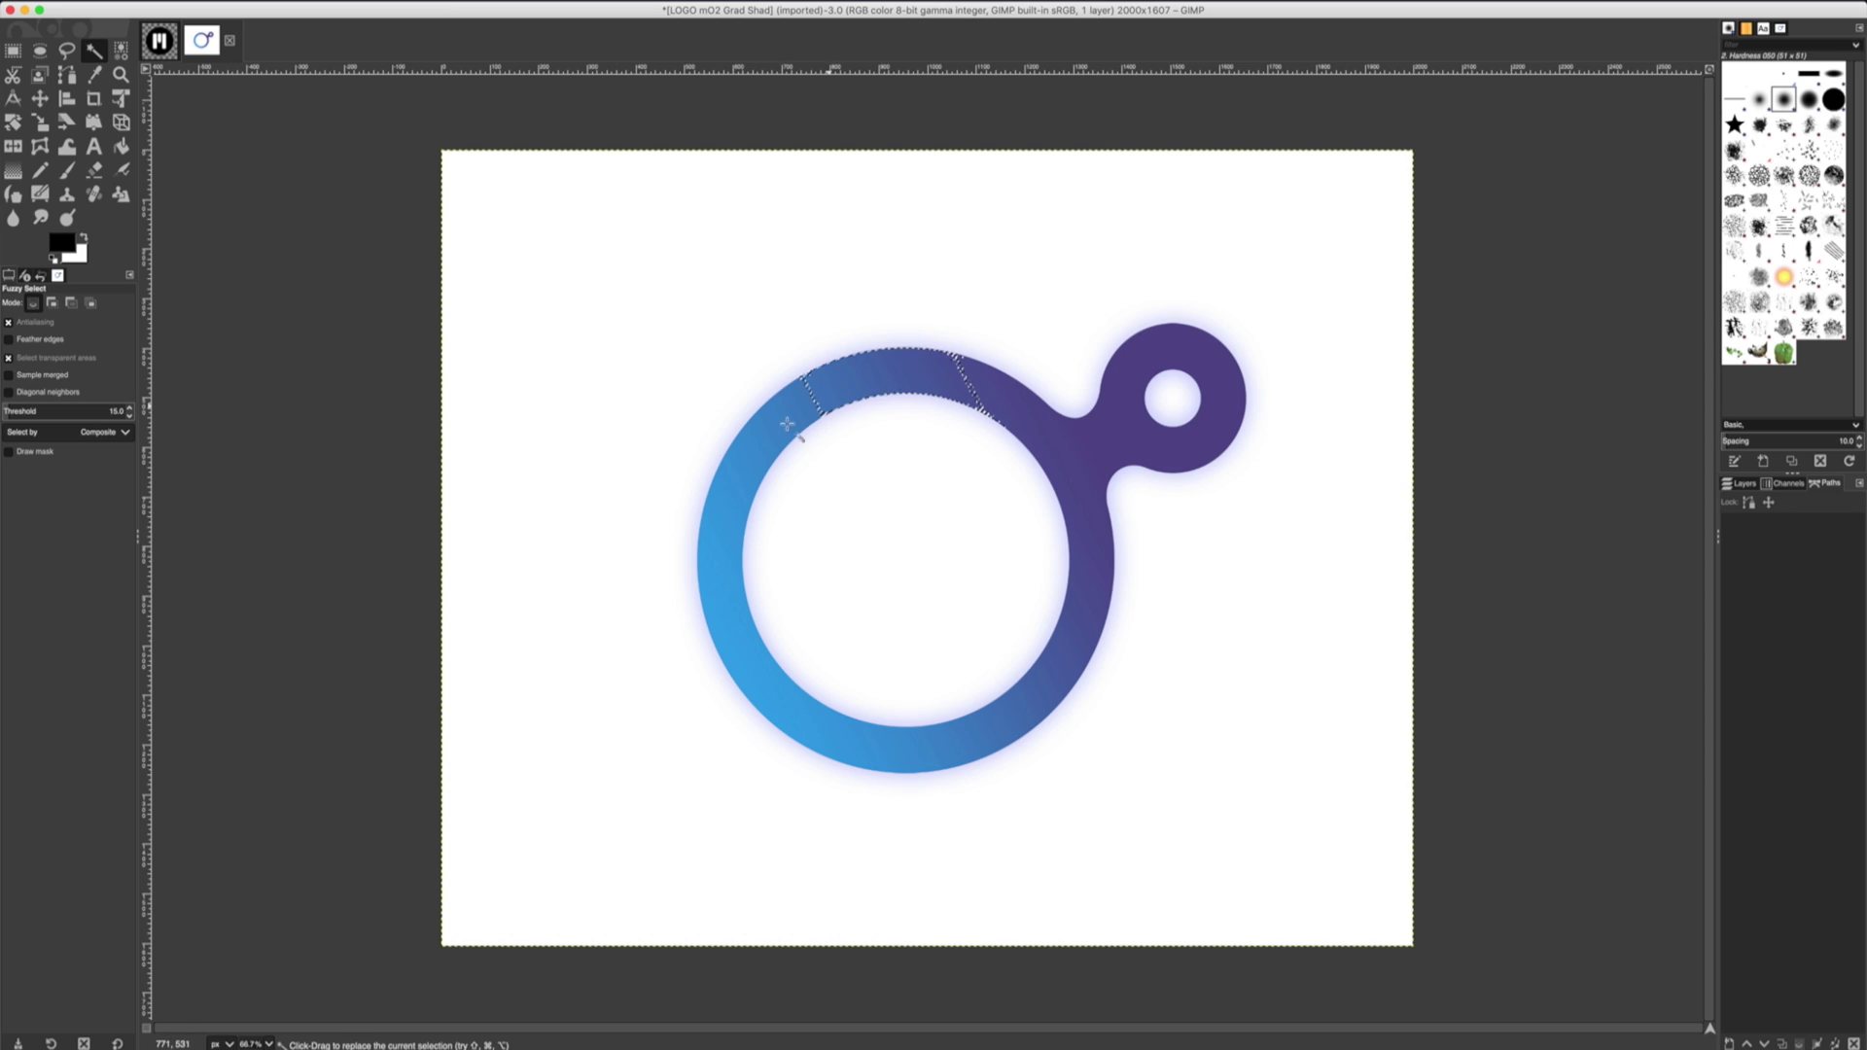
{"action": "left_click", "coordinate": [786, 426]}
{"action": "left_click", "coordinate": [981, 734]}
{"action": "left_click", "coordinate": [1084, 500]}
{"action": "left_click", "coordinate": [1074, 412]}
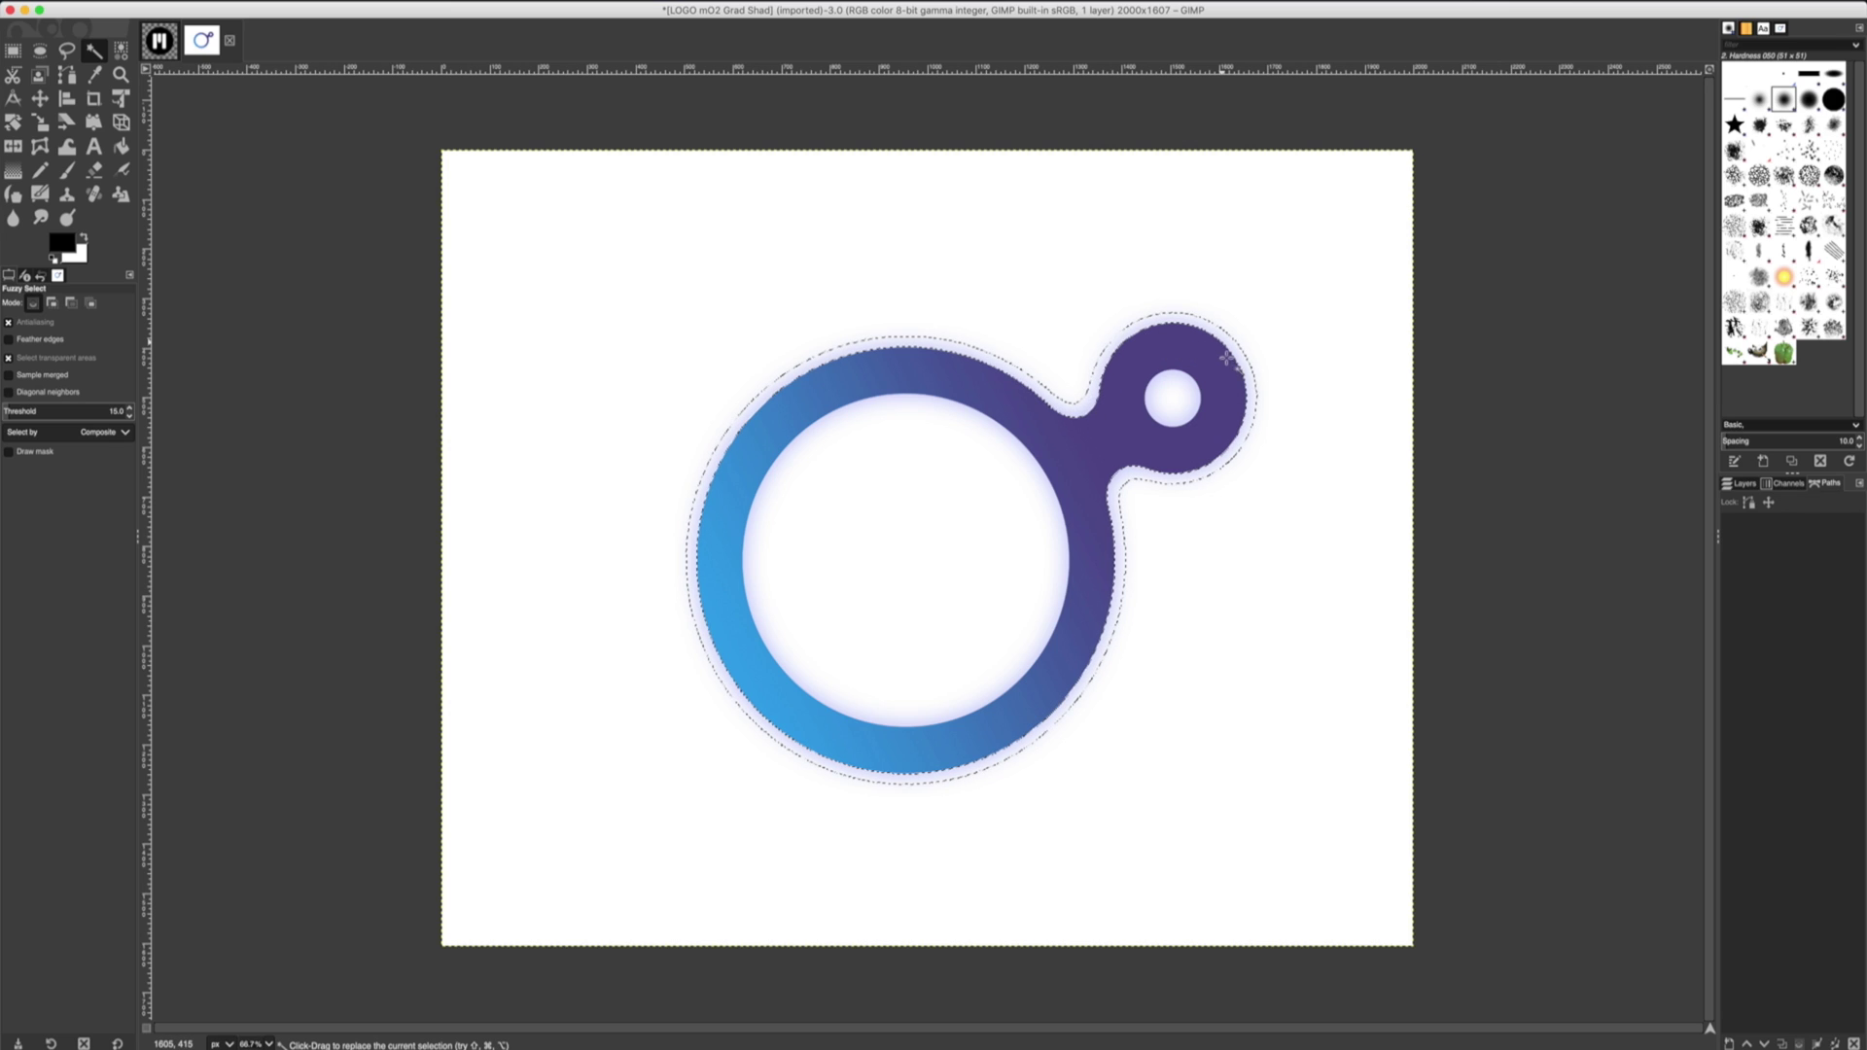
{"action": "left_click", "coordinate": [1179, 456]}
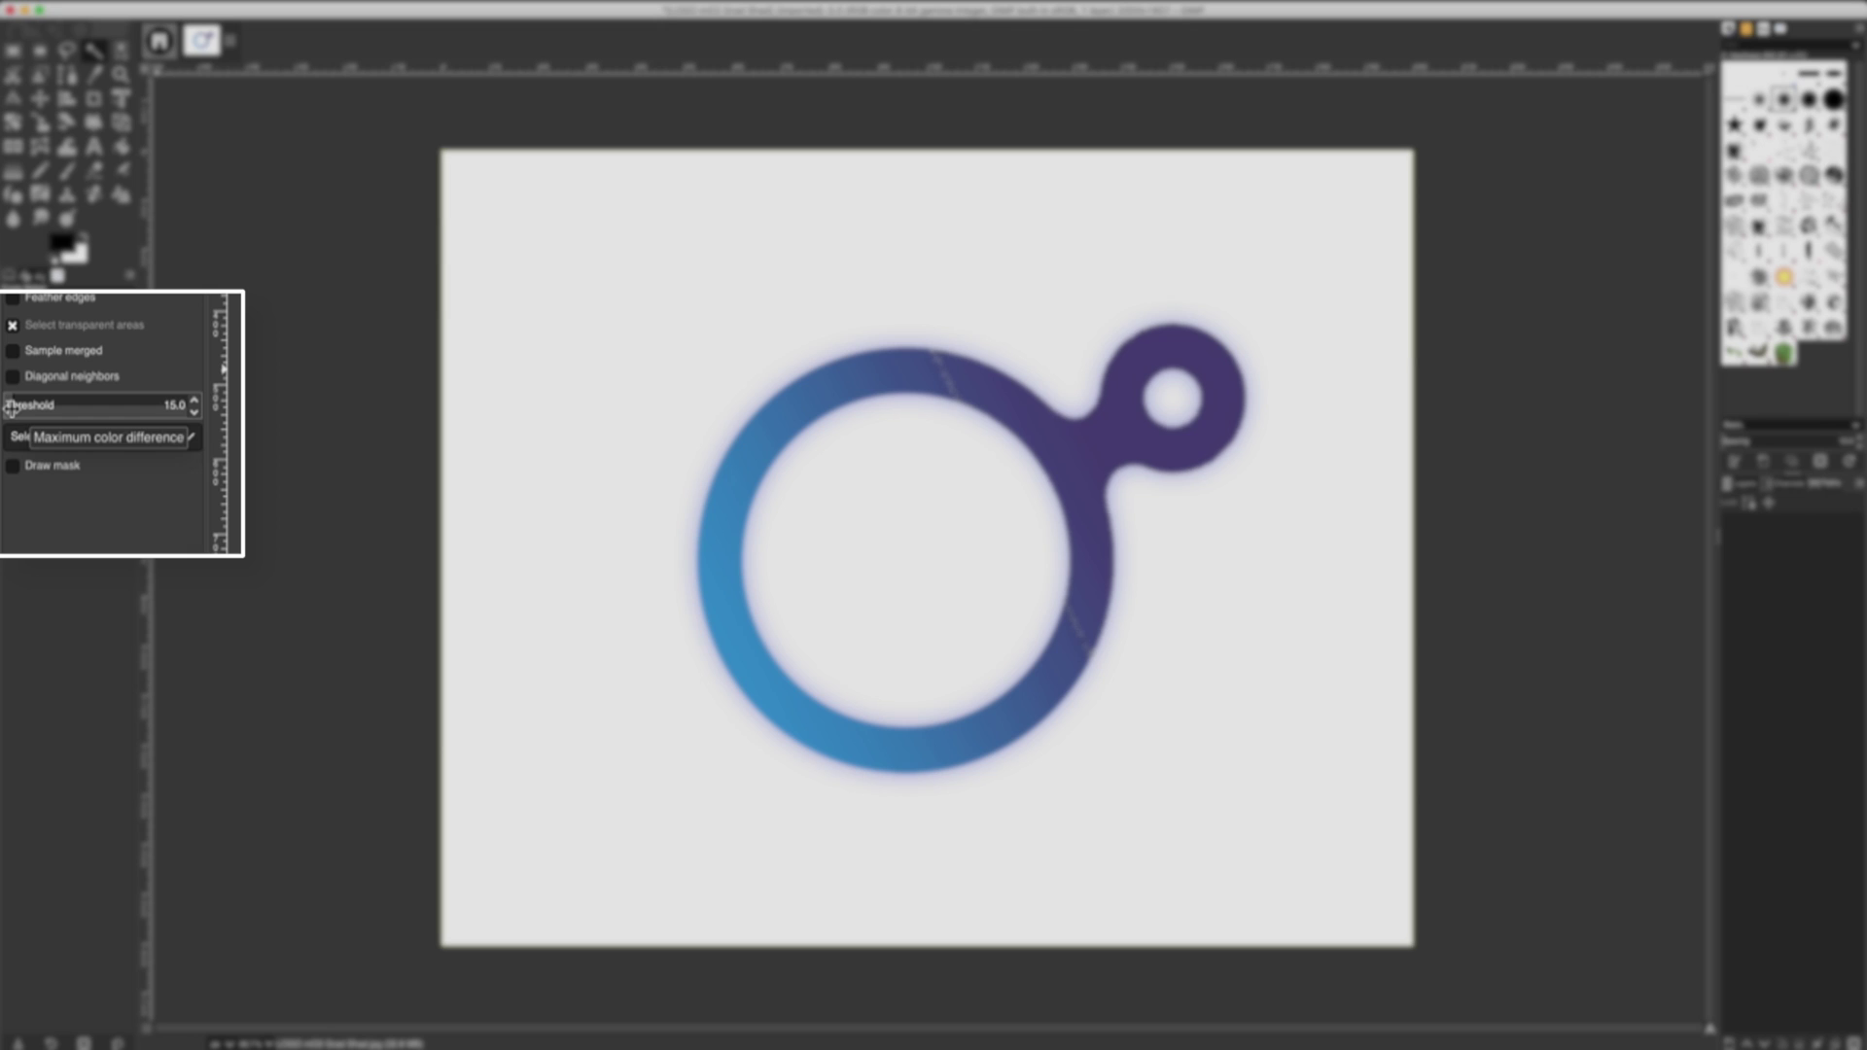
Raise the Fuzzy Select threshold from 15 to 85 and select the entire ring.
{"action": "left_click_drag", "start_coordinate": [10, 408], "coordinate": [342, 406]}
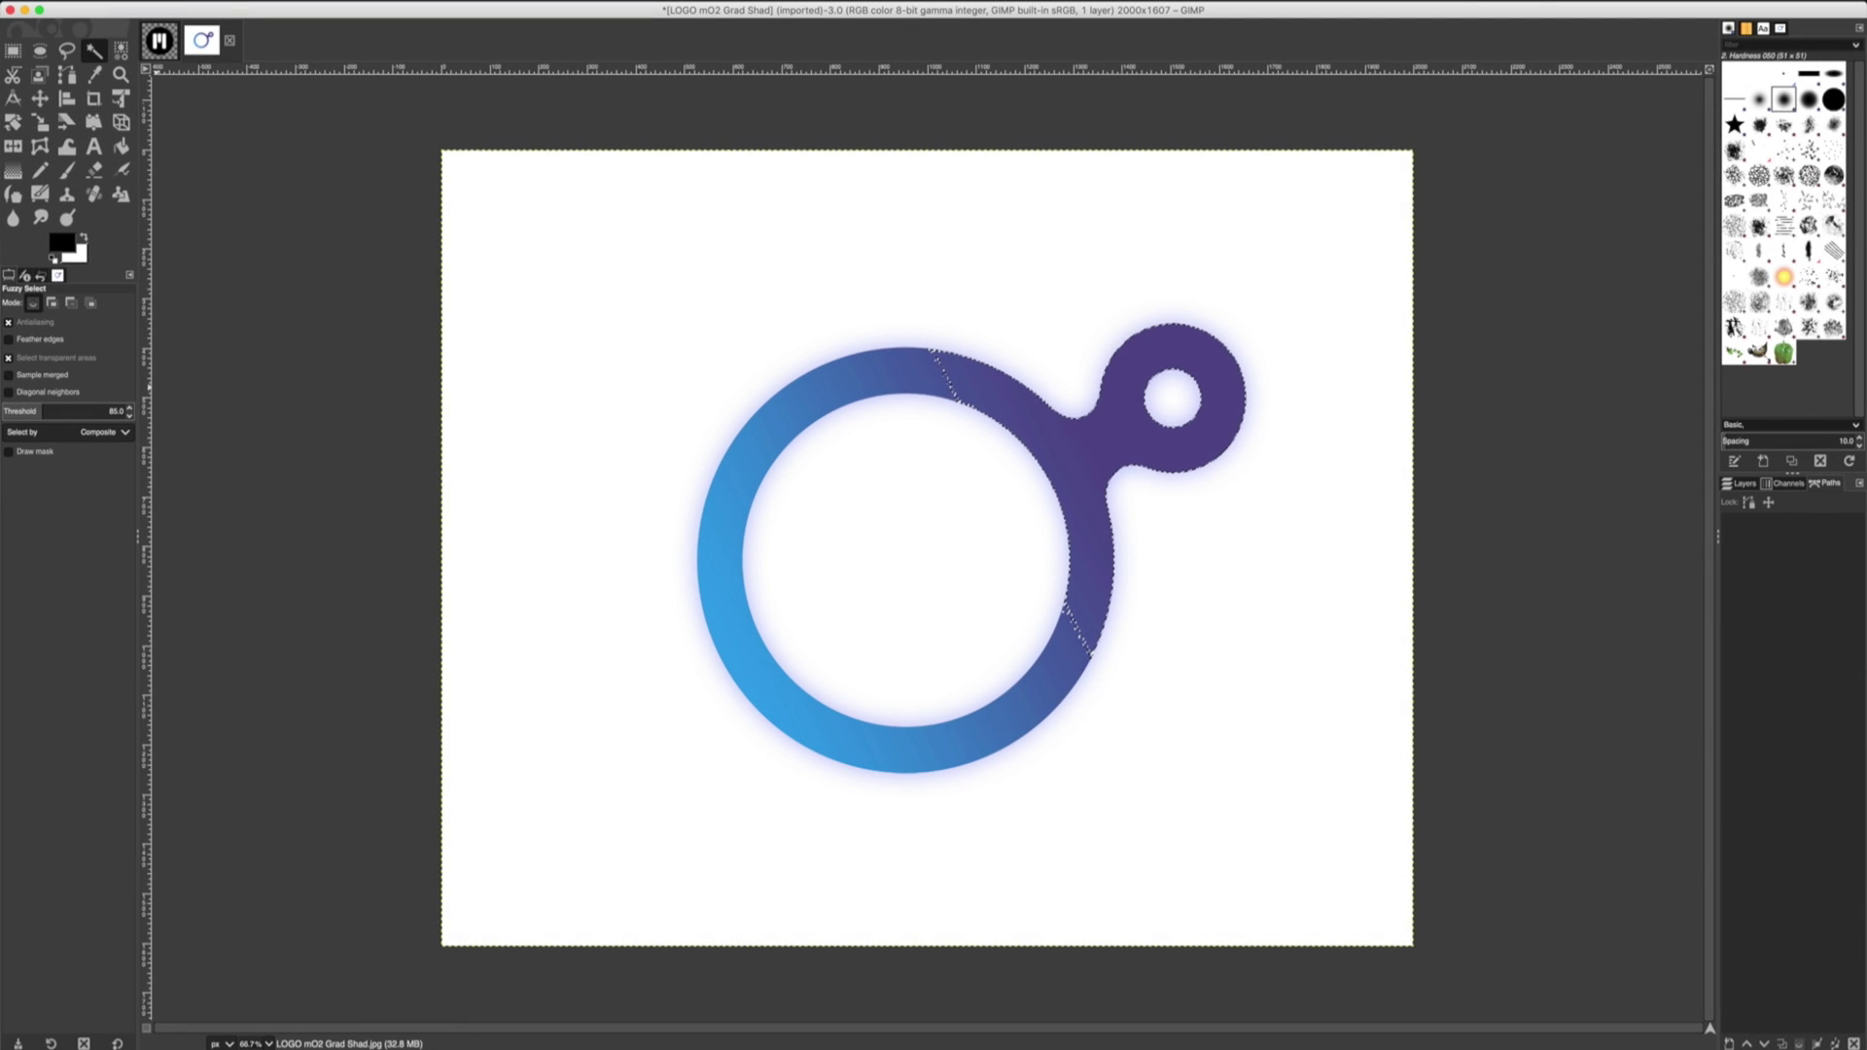
{"action": "left_click", "coordinate": [1134, 434]}
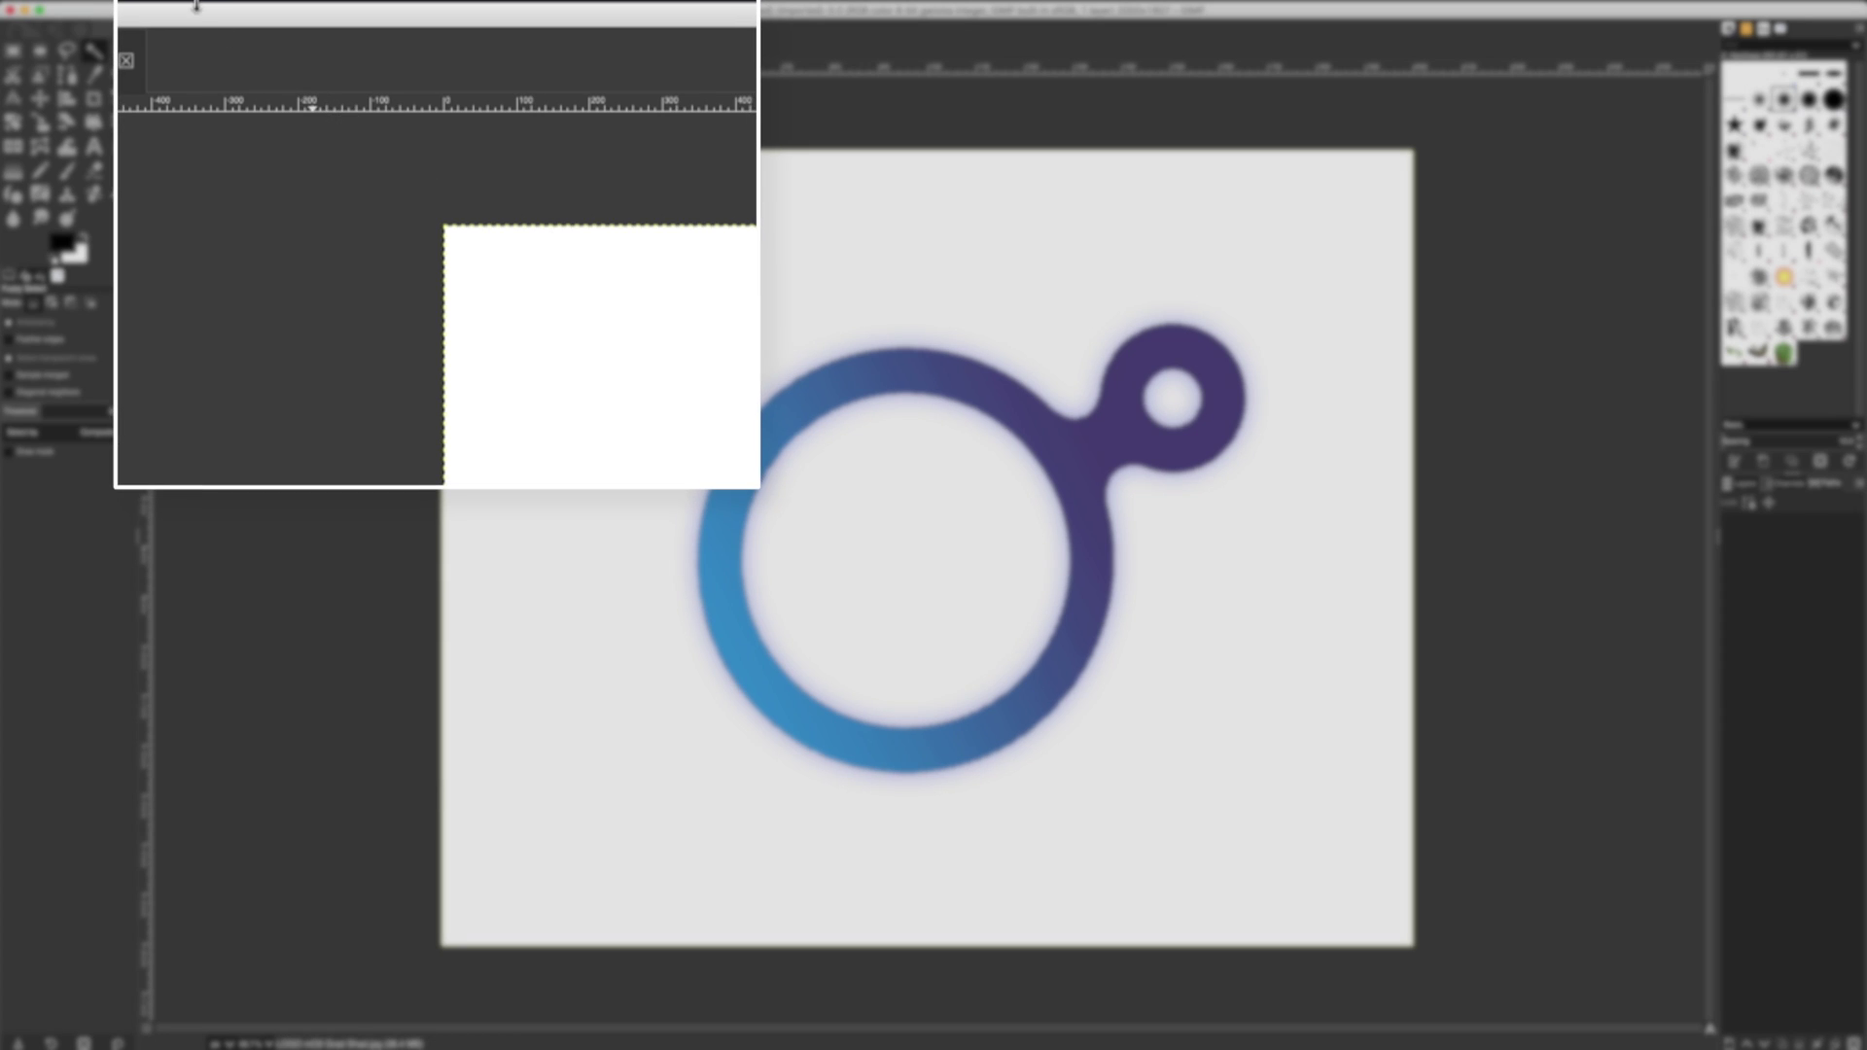
{"action": "left_click", "coordinate": [276, 2]}
Convert the image to Indexed mode with a maximum of 2 colours.
{"action": "mouse_move", "coordinate": [197, 44]}
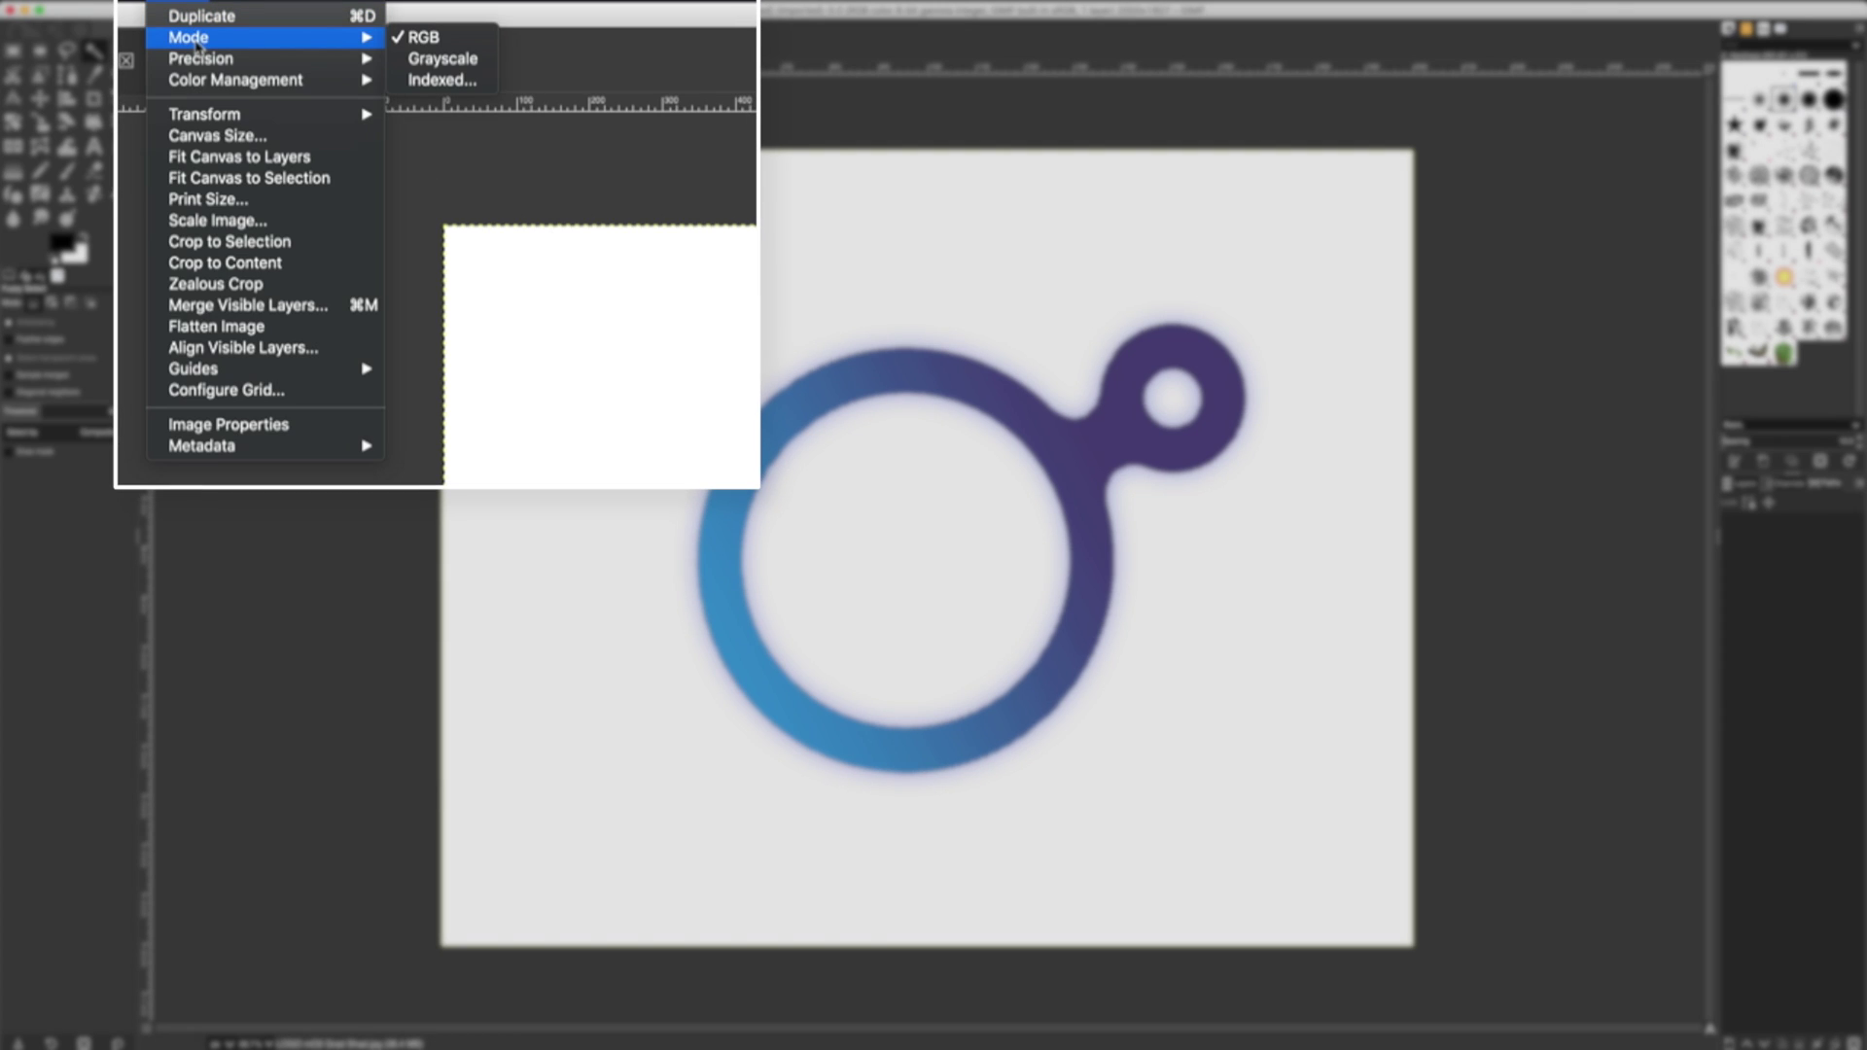
{"action": "left_click", "coordinate": [489, 83]}
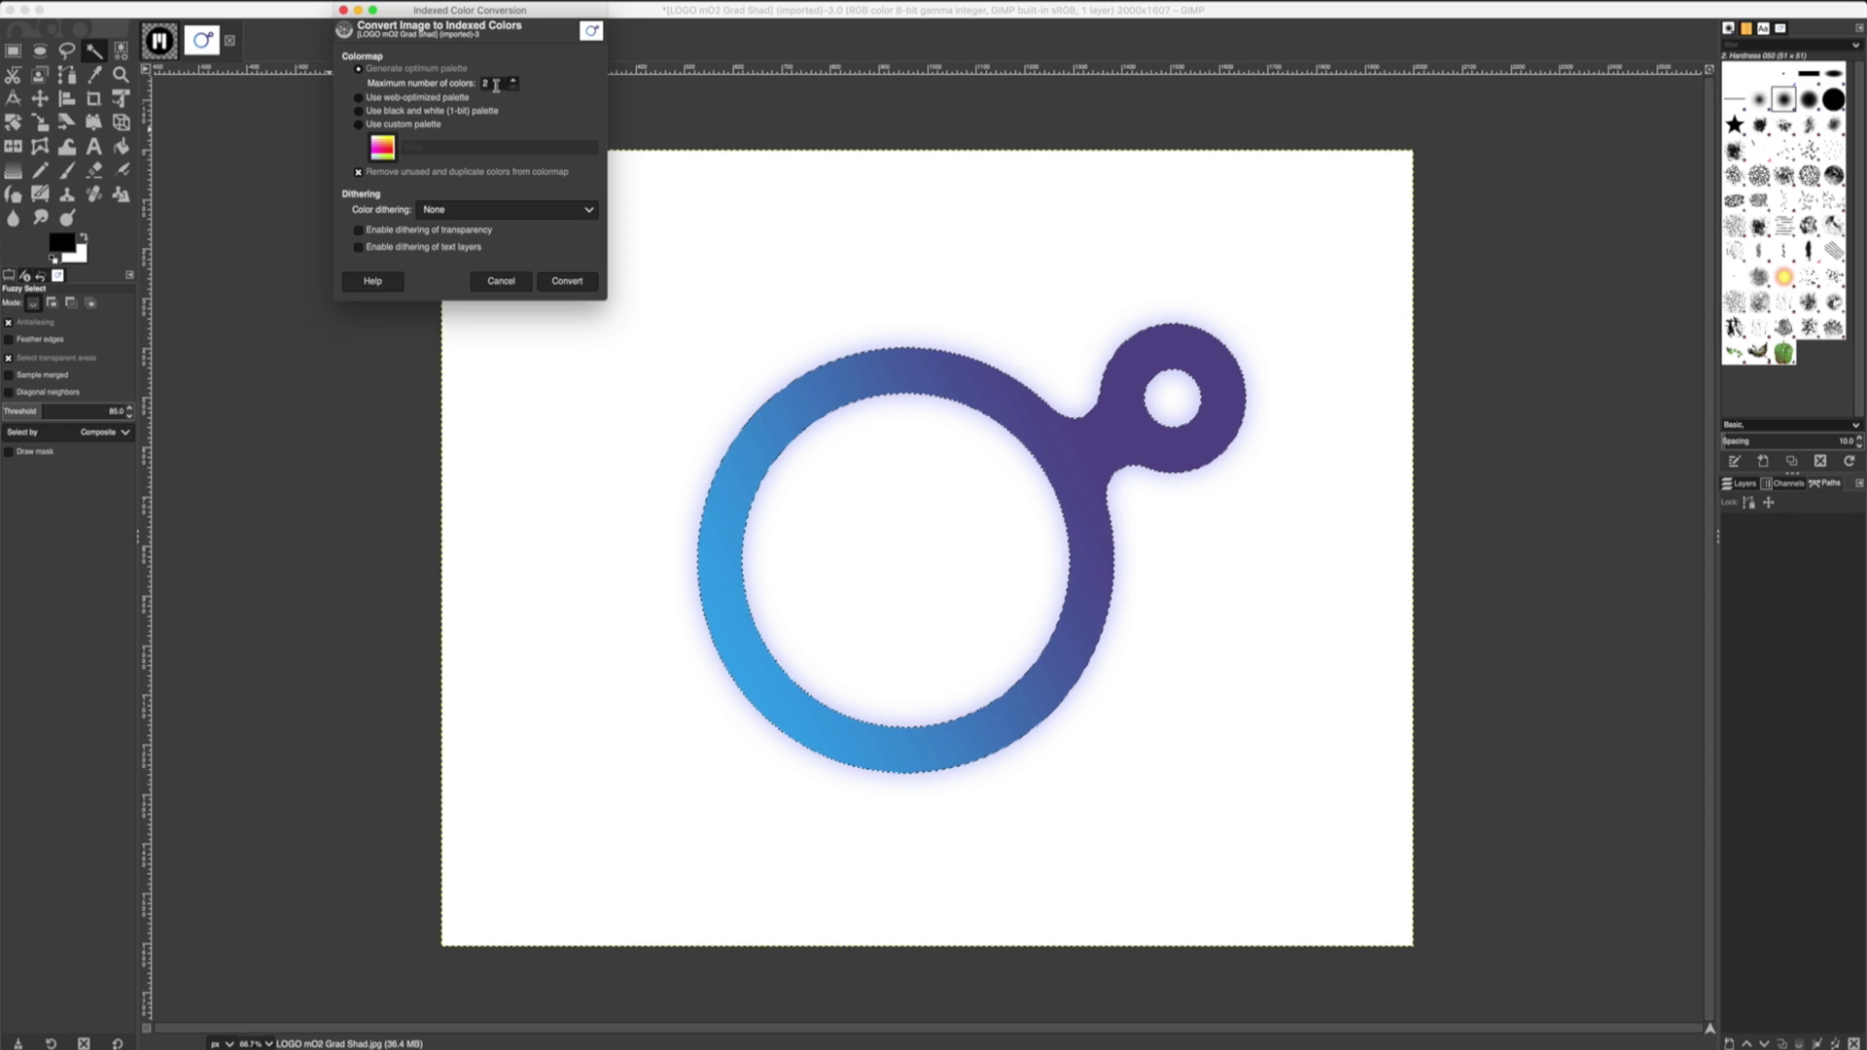
{"action": "left_click", "coordinate": [566, 282]}
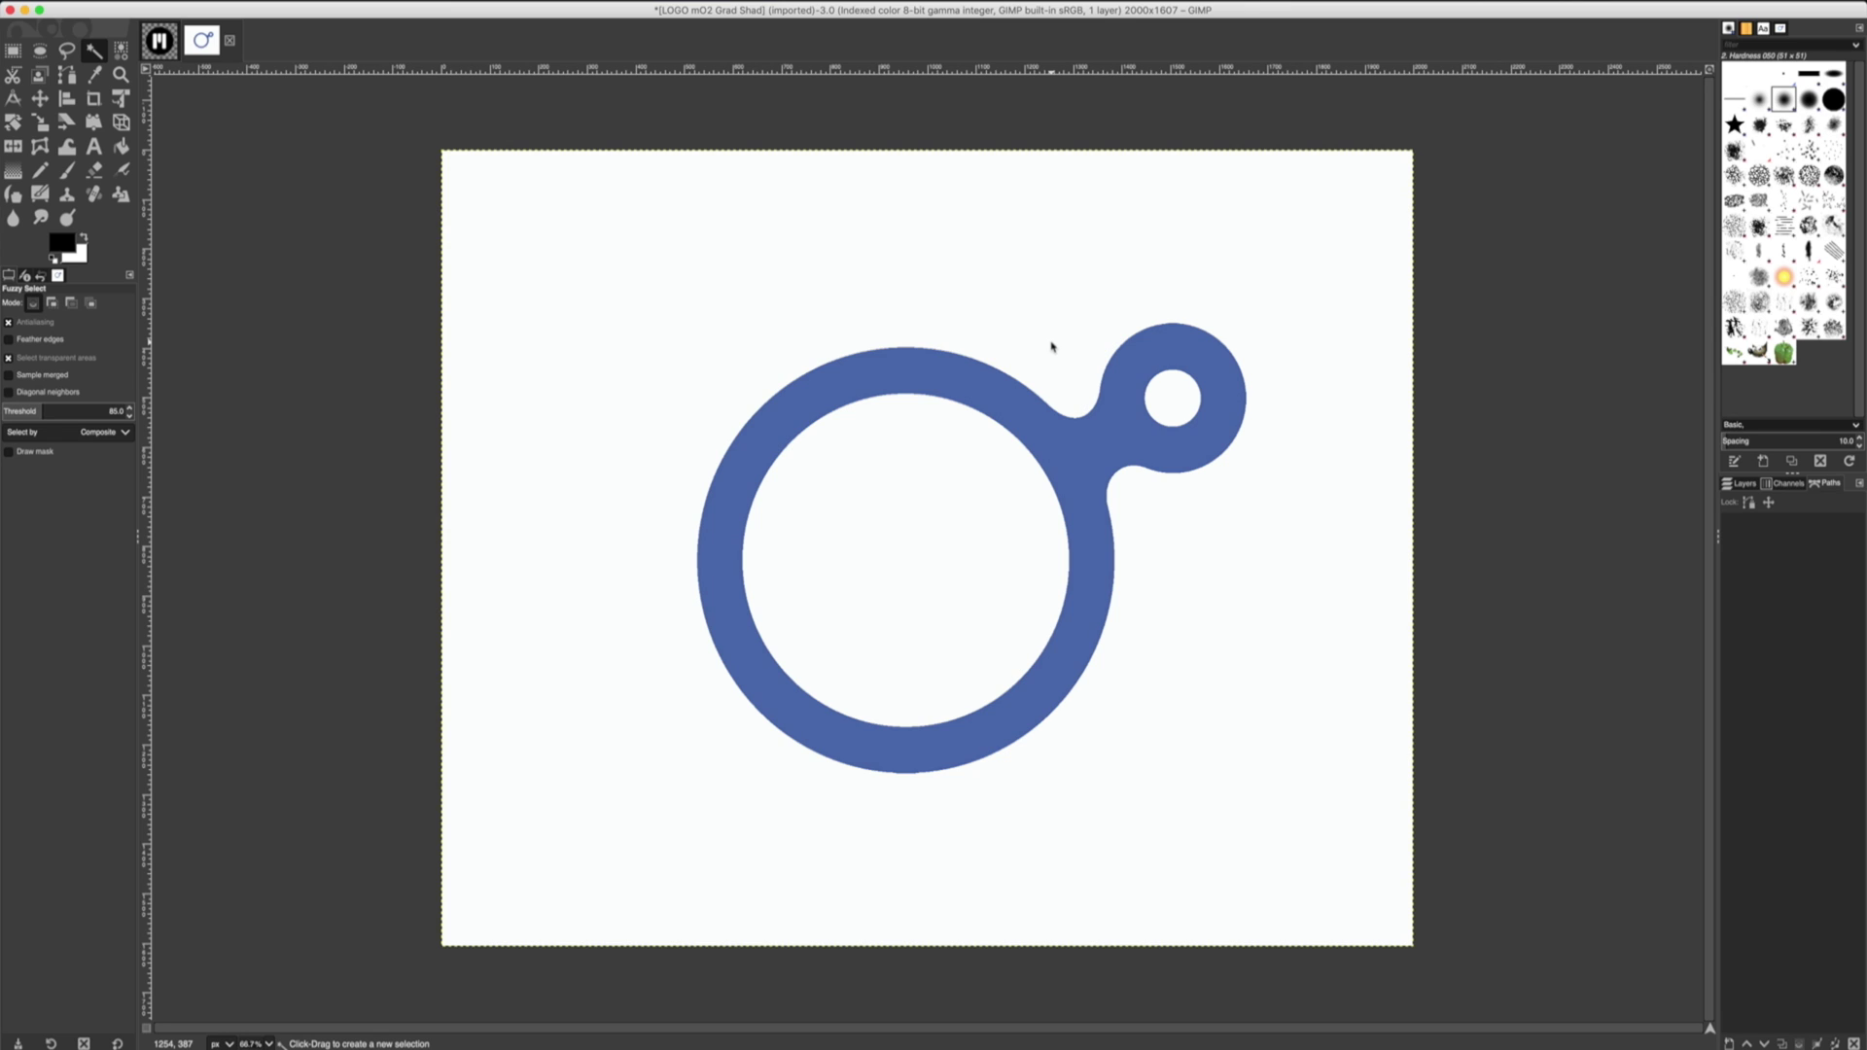
Fuzzy-select the flat blue logo and convert the selection into a Selection path.
{"action": "left_click", "coordinate": [1079, 461]}
{"action": "left_click", "coordinate": [161, 2]}
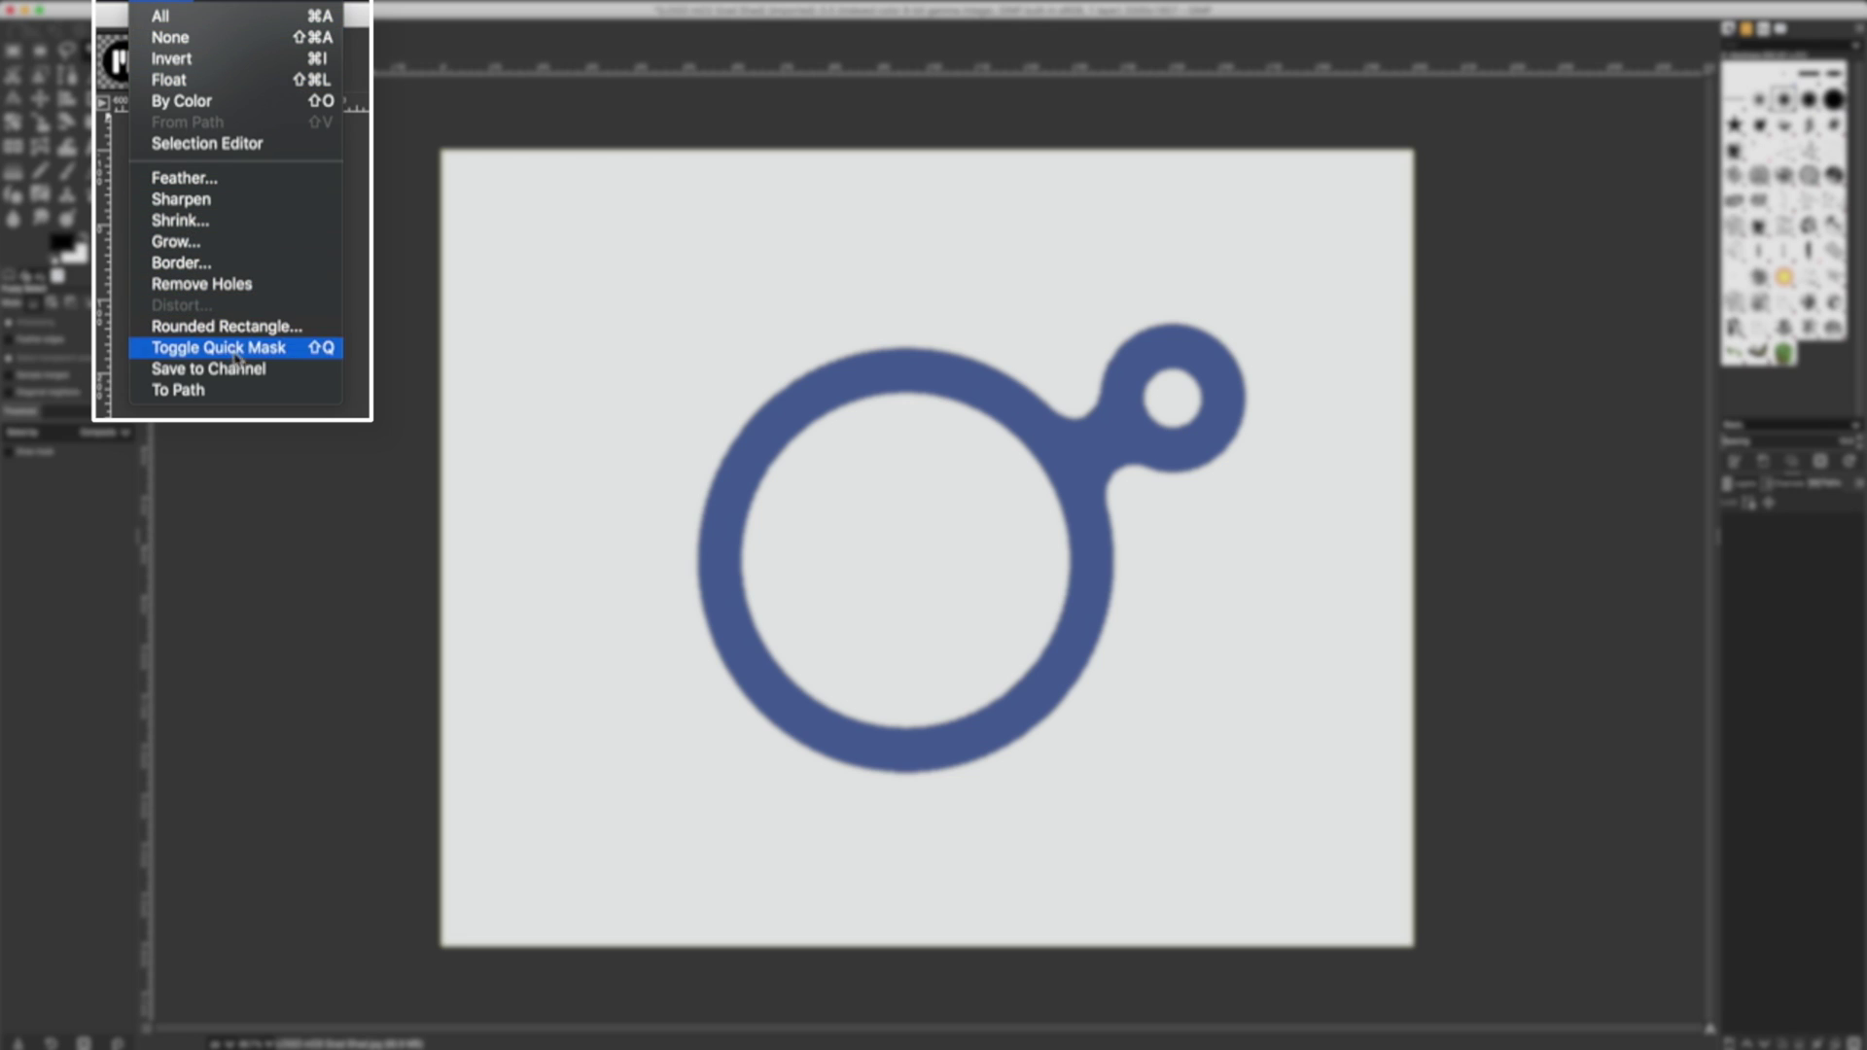
{"action": "left_click", "coordinate": [242, 389]}
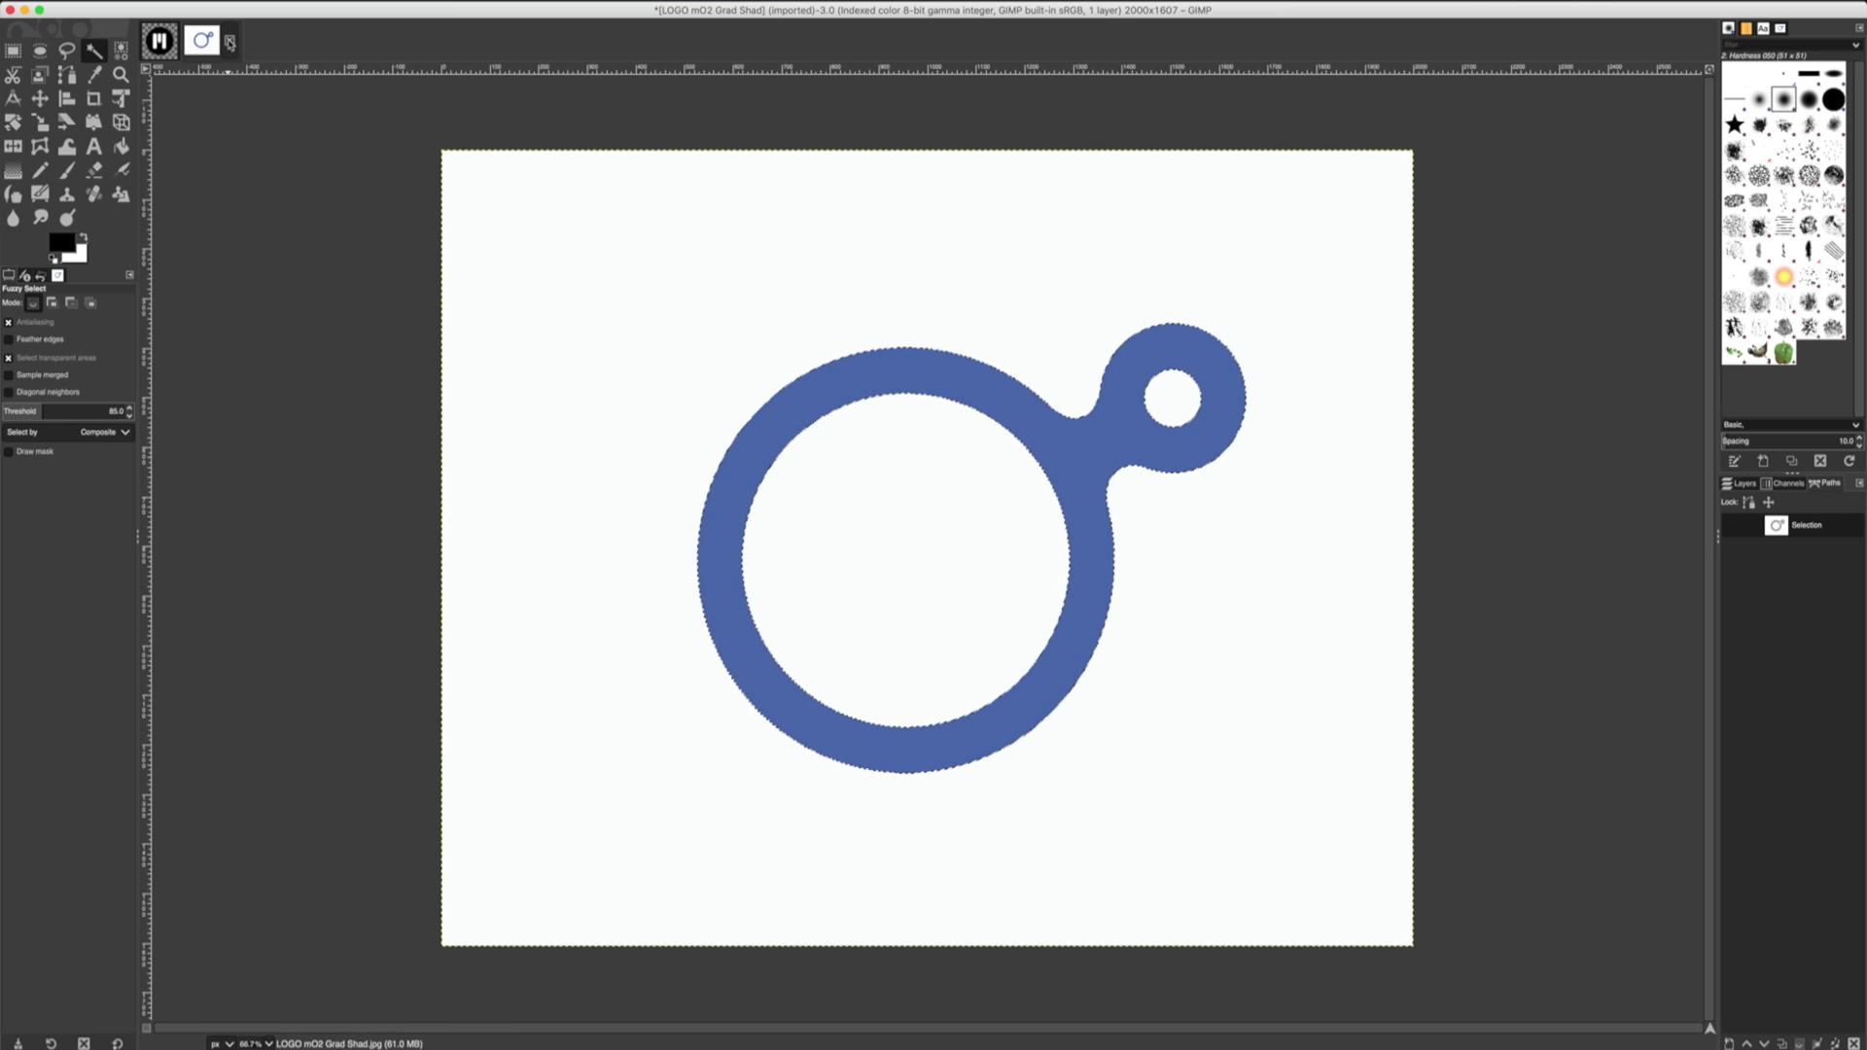
Close the gradient logo without saving, then turn logo.png's selection into path Selection #1.
{"action": "left_click", "coordinate": [230, 43]}
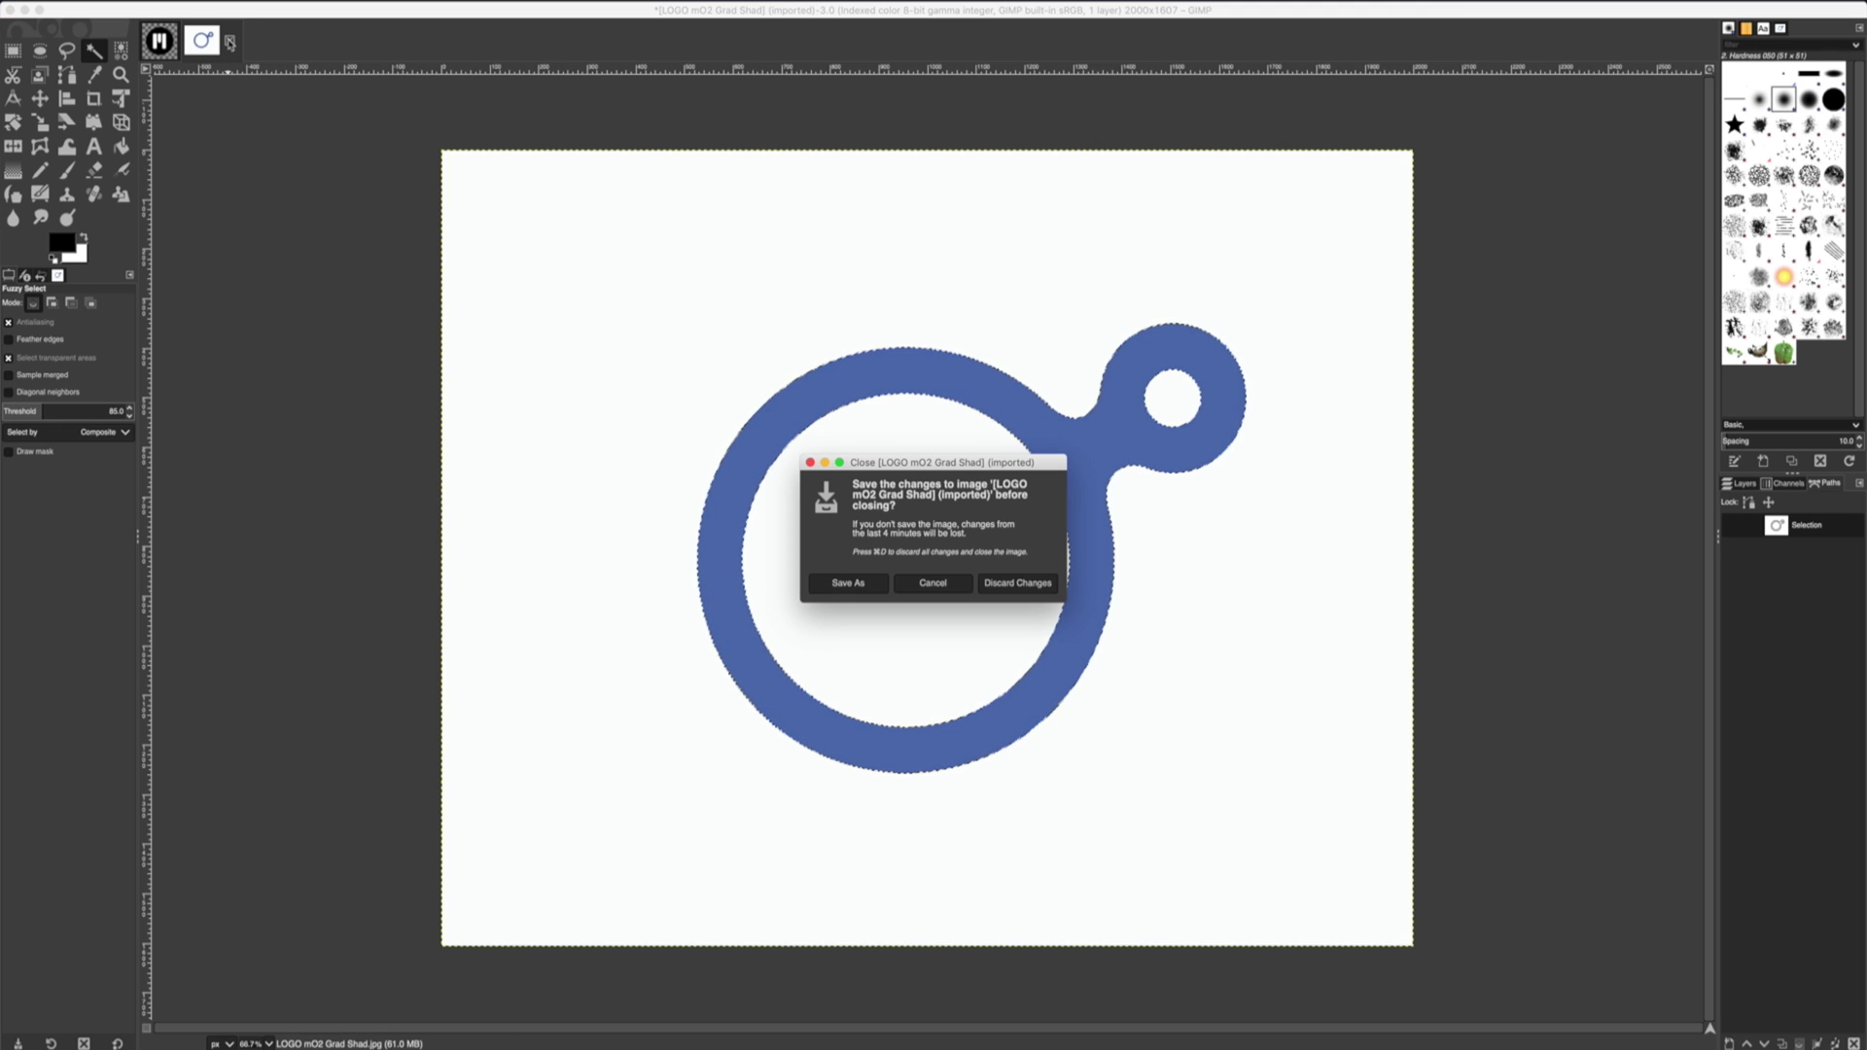
{"action": "left_click", "coordinate": [1018, 583]}
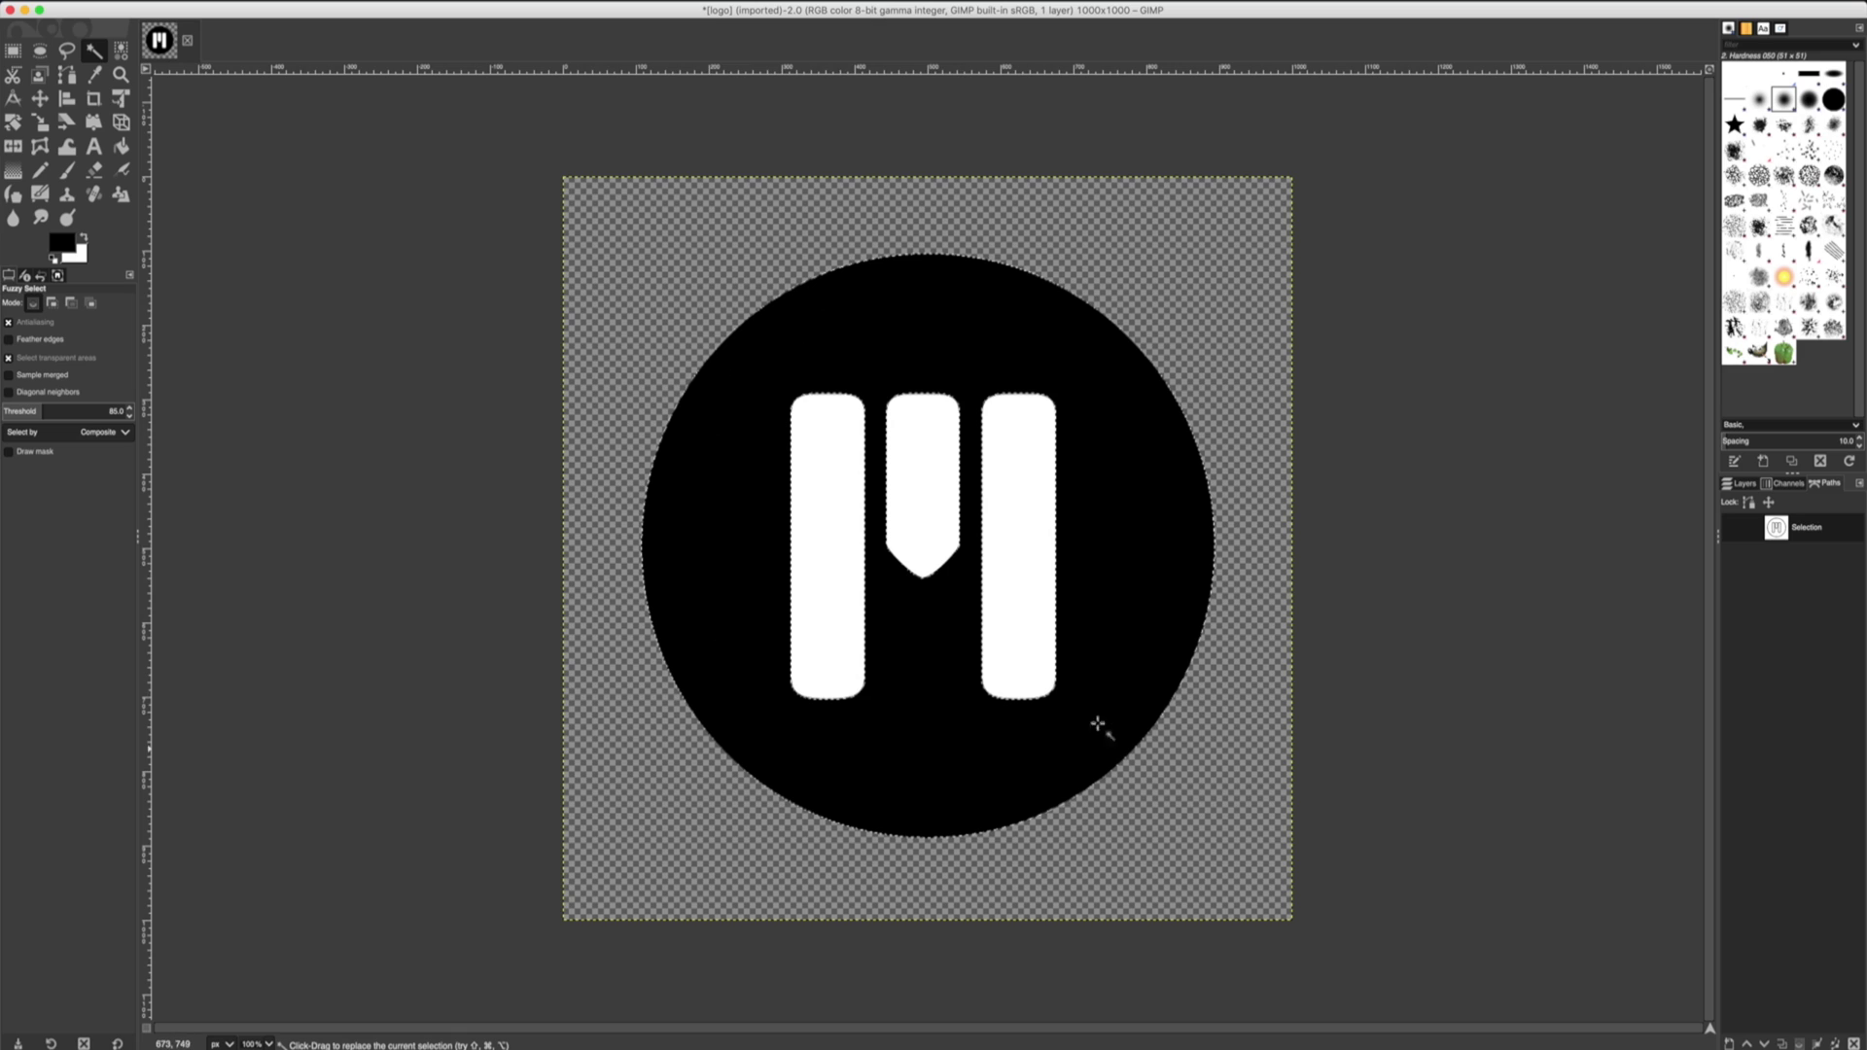
{"action": "left_click", "coordinate": [190, 1]}
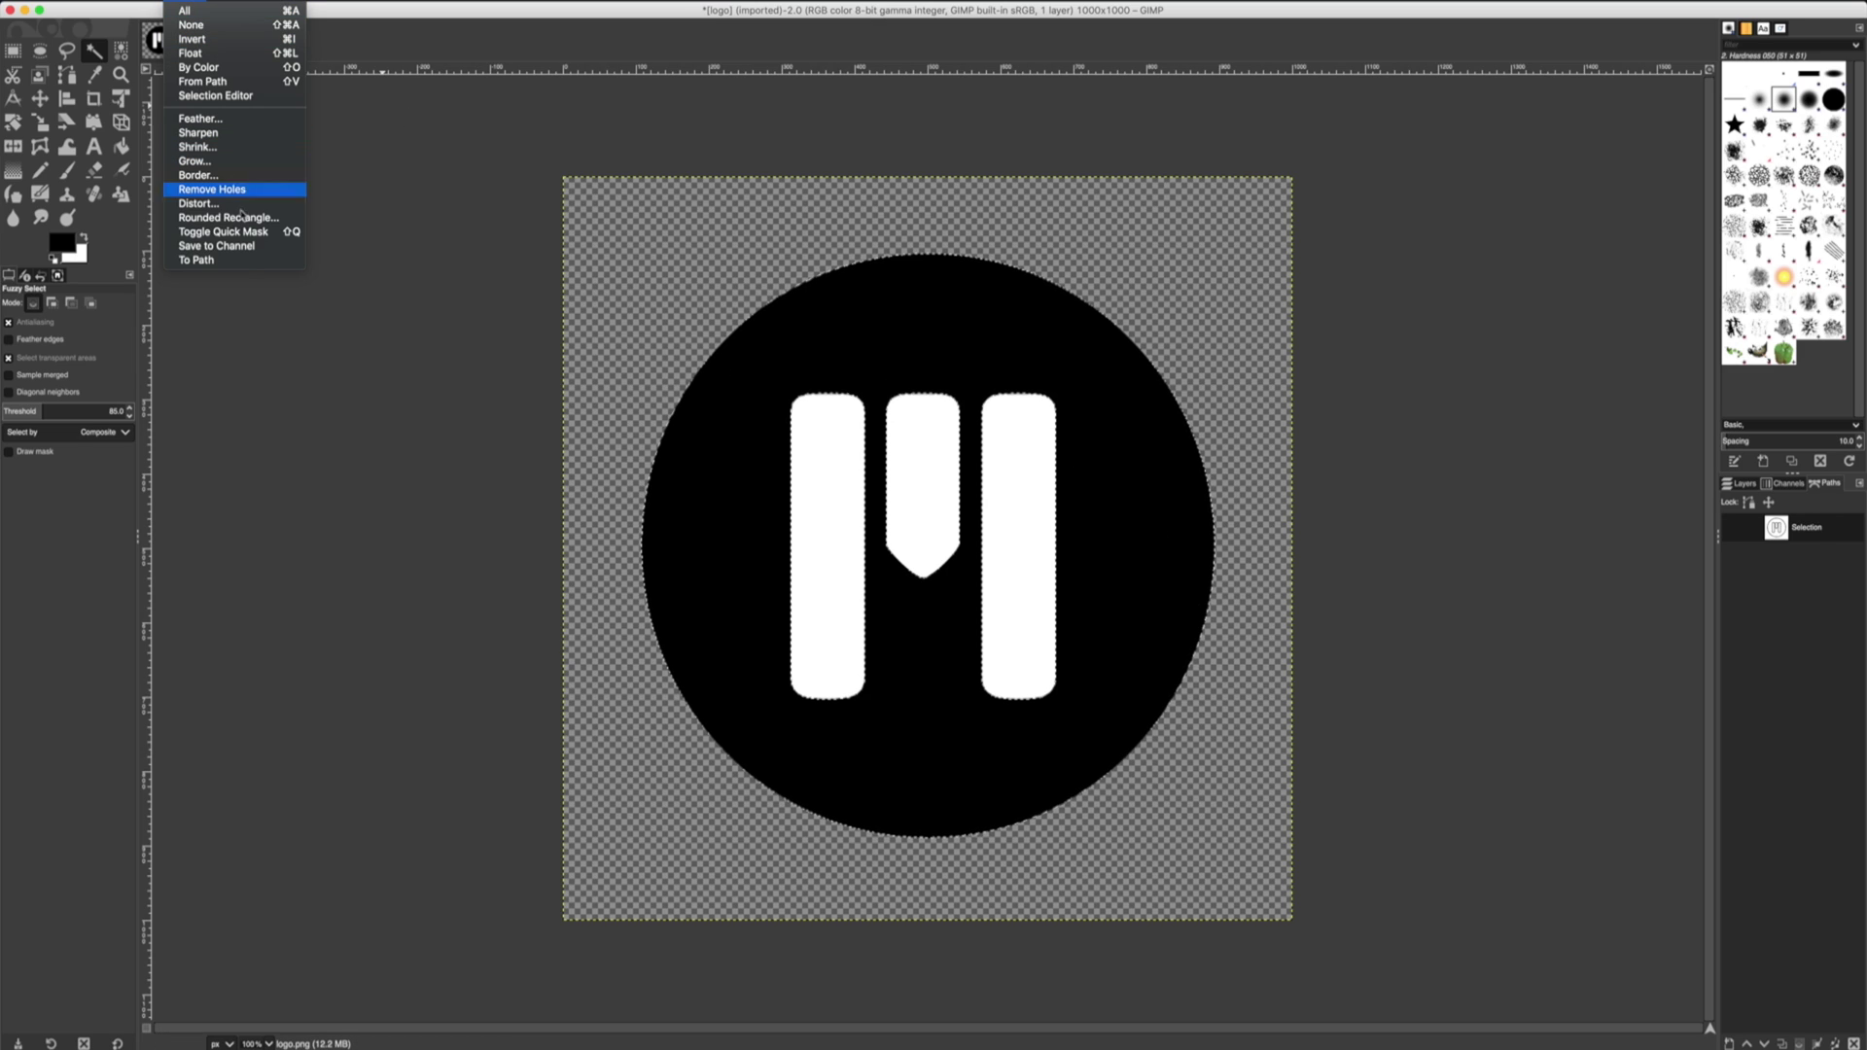
{"action": "left_click", "coordinate": [243, 261]}
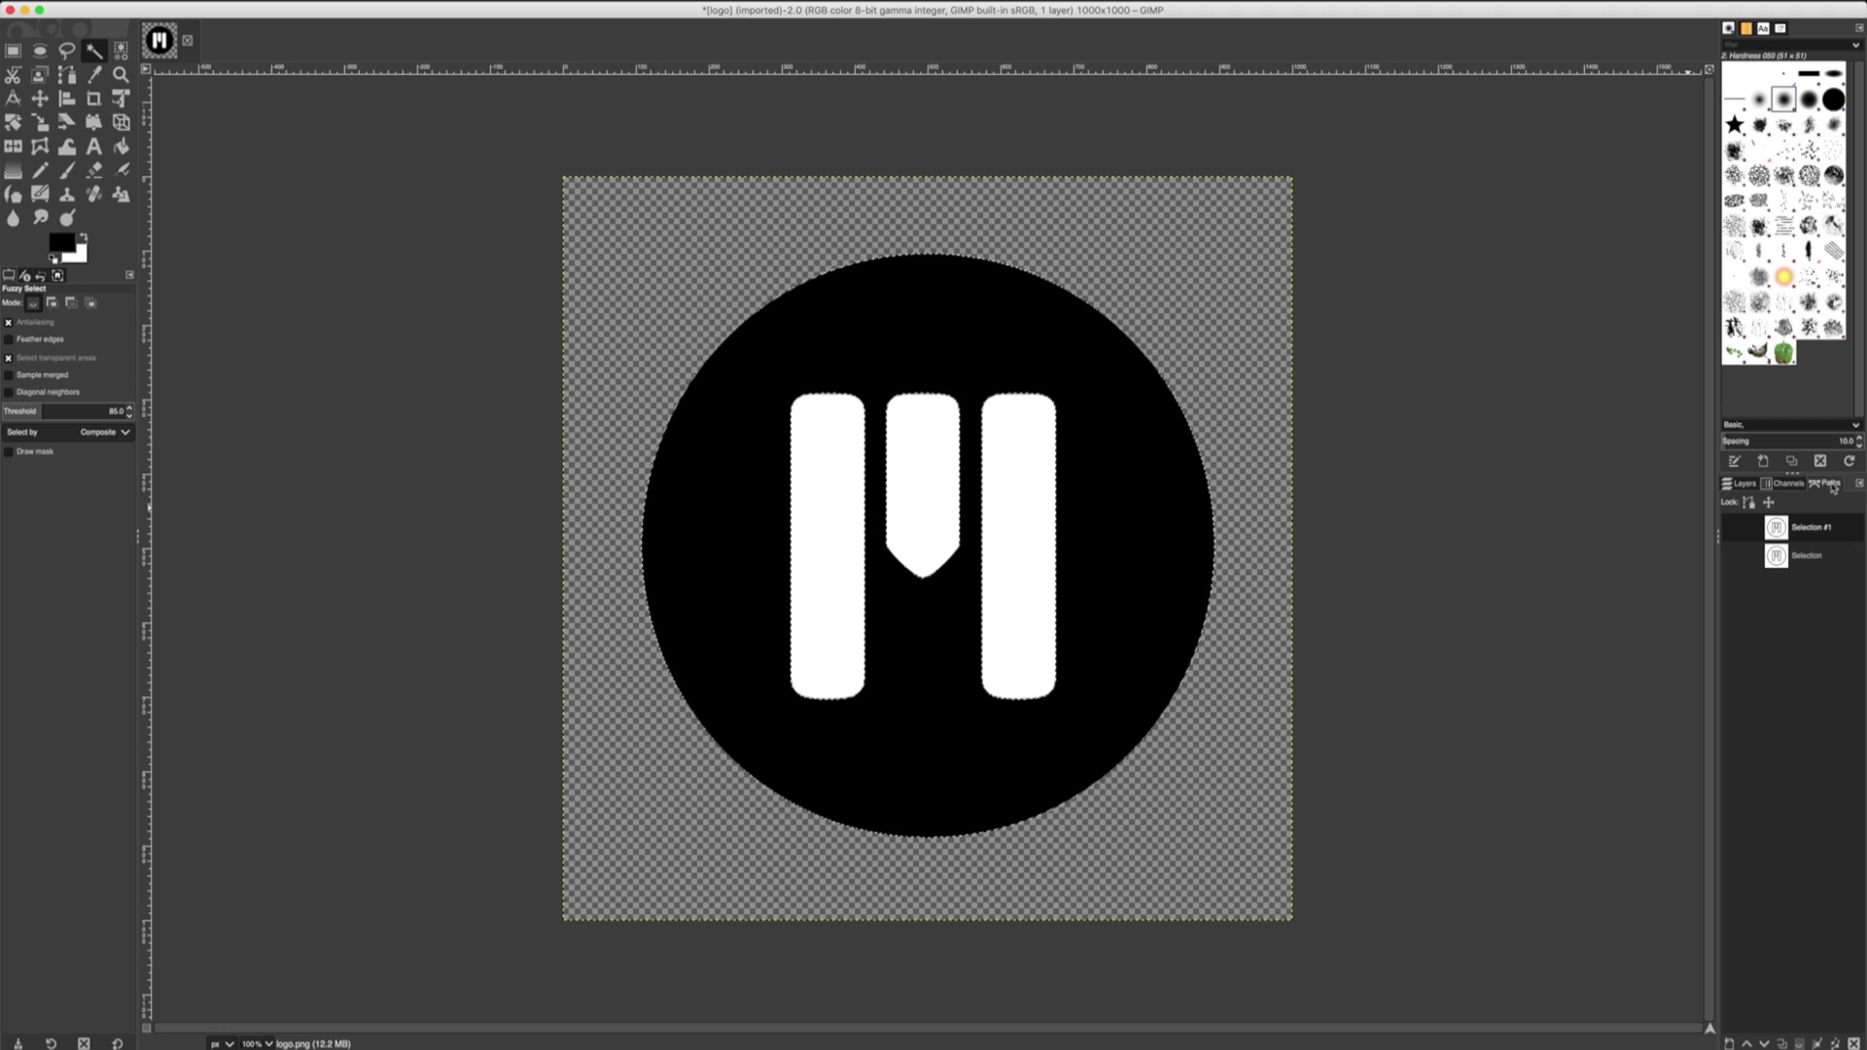
Export the Selection path as GIMP.SVG into the GIMP SVG folder on the Desktop.
{"action": "left_click", "coordinate": [1818, 561]}
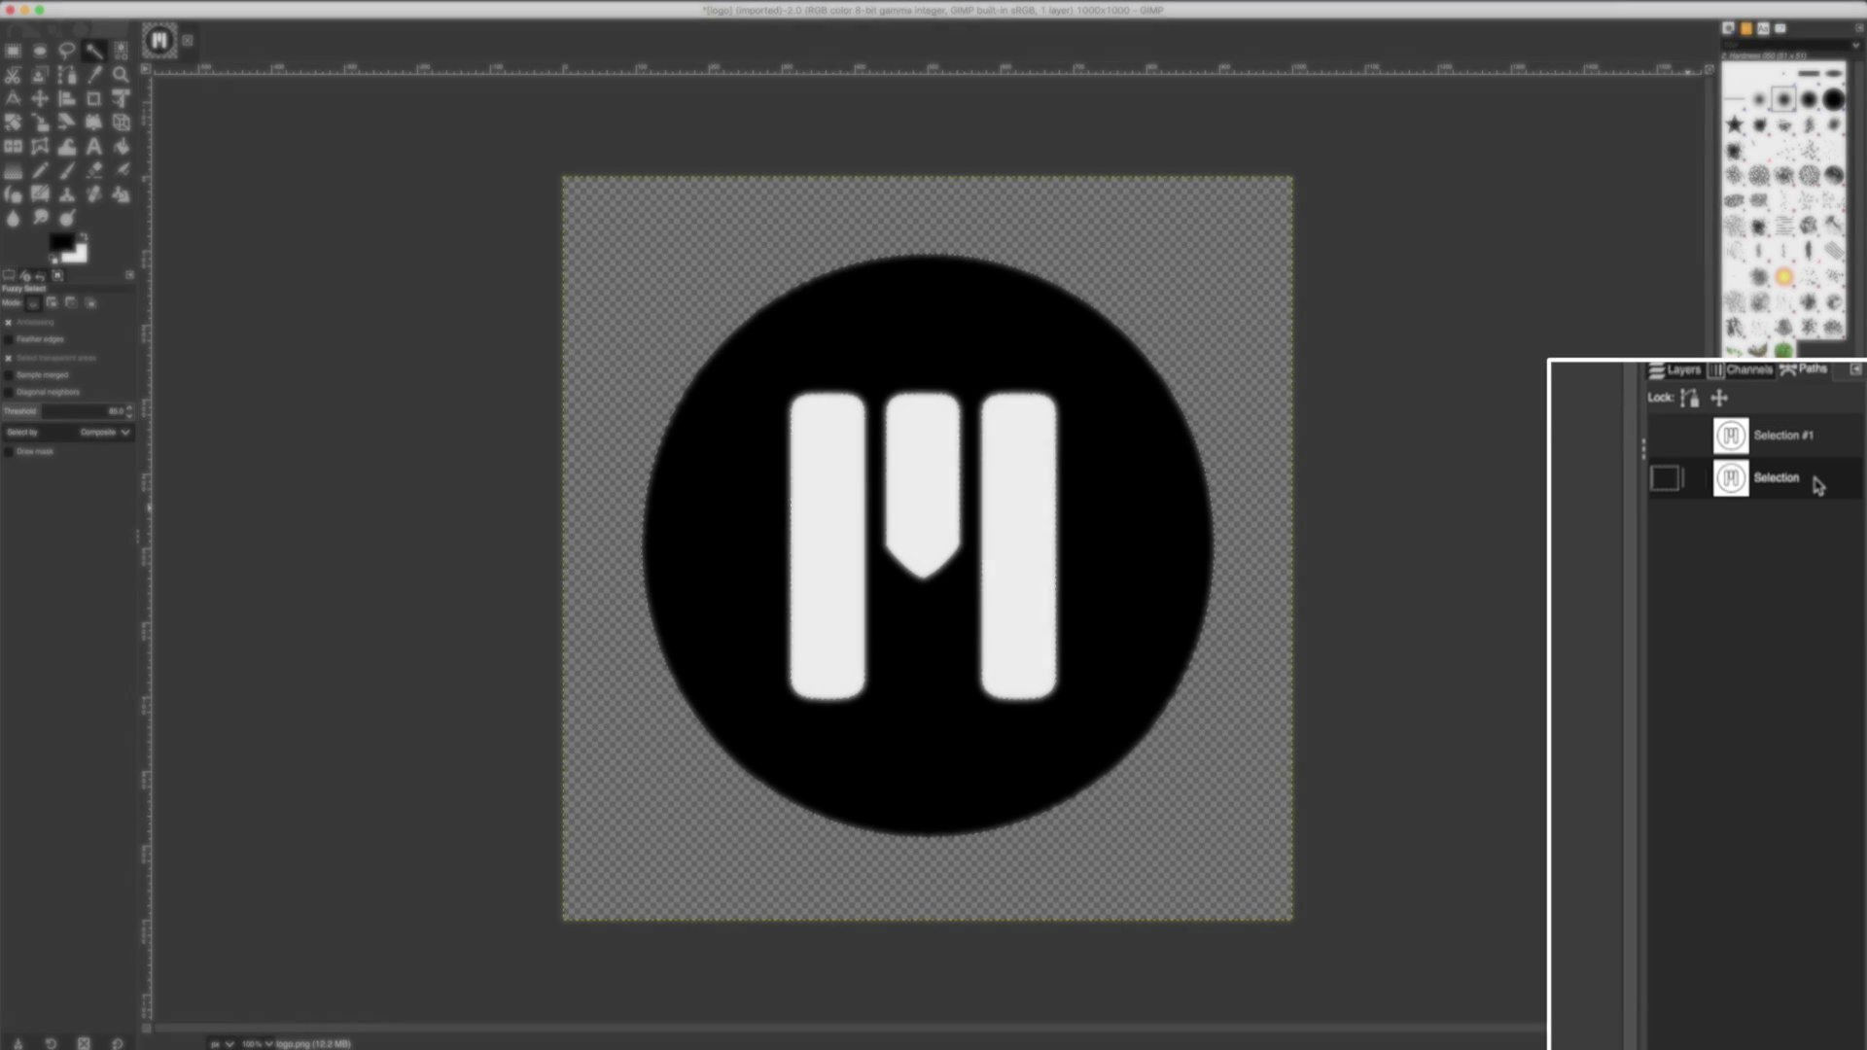
{"action": "right_click", "coordinate": [1834, 561]}
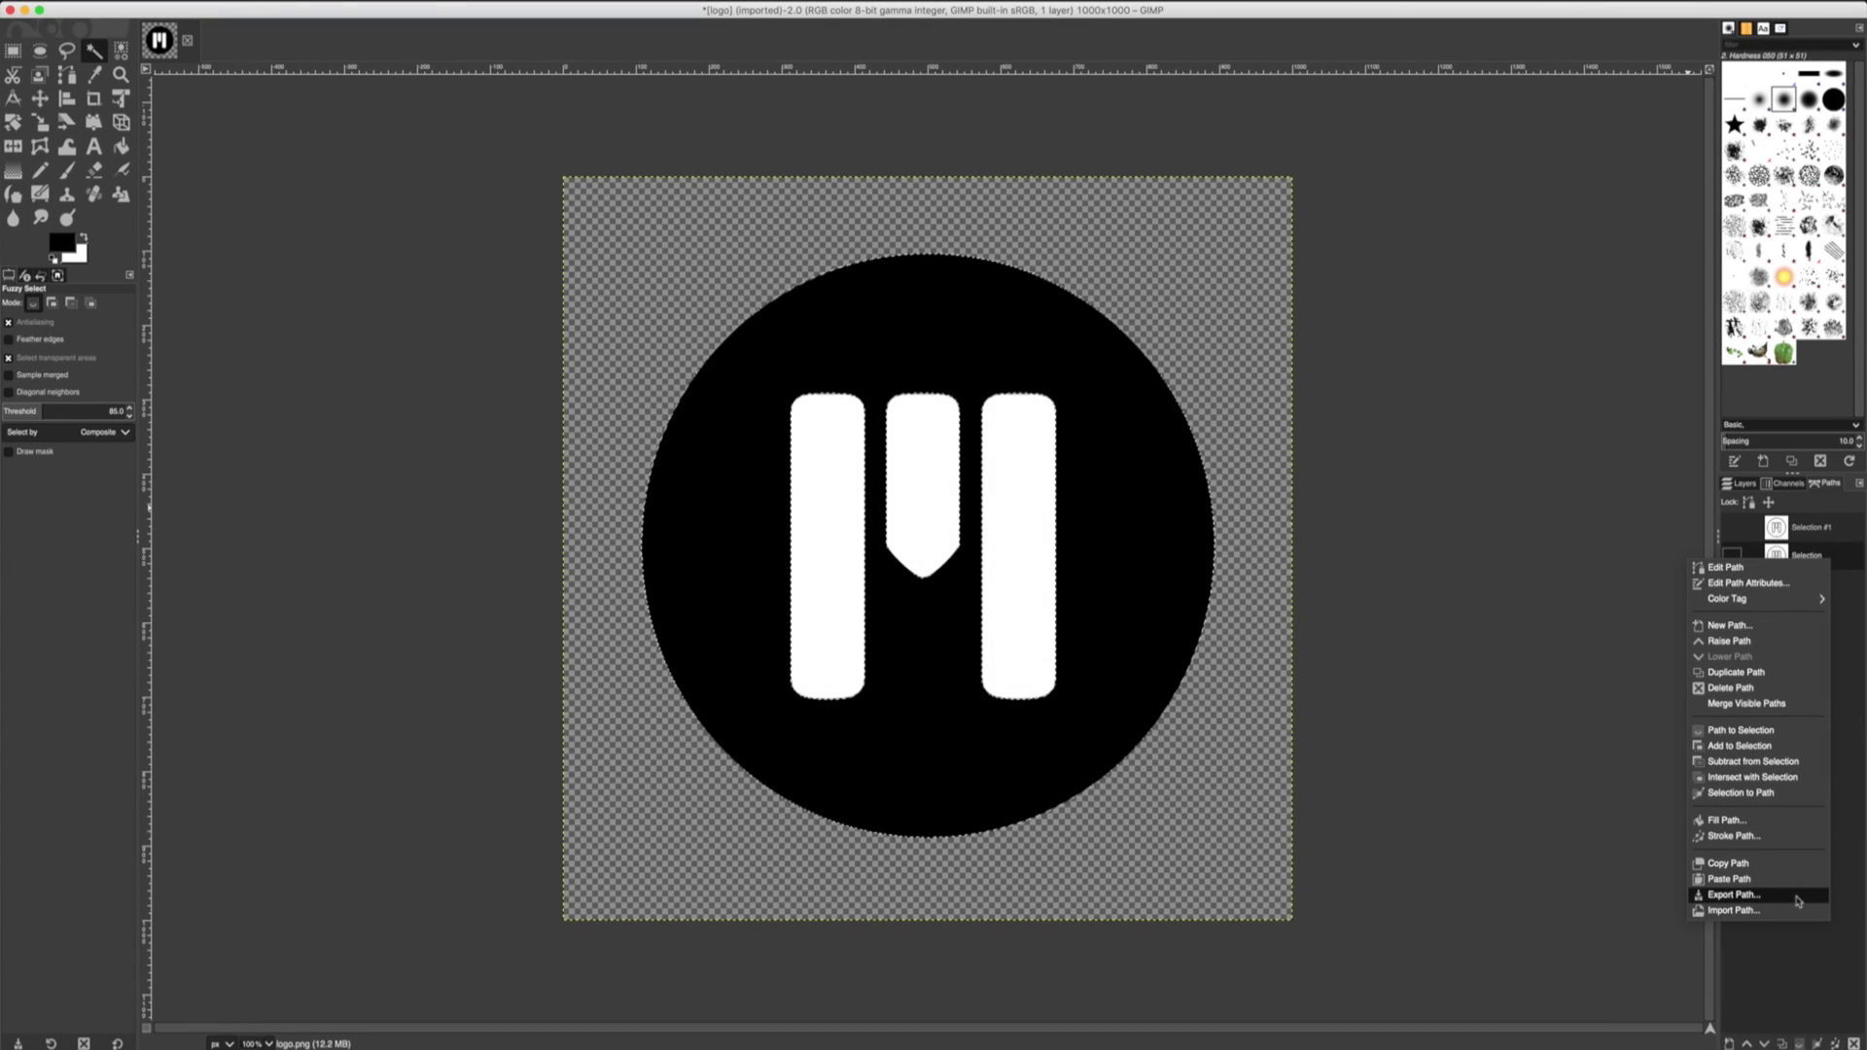
{"action": "left_click", "coordinate": [1798, 901]}
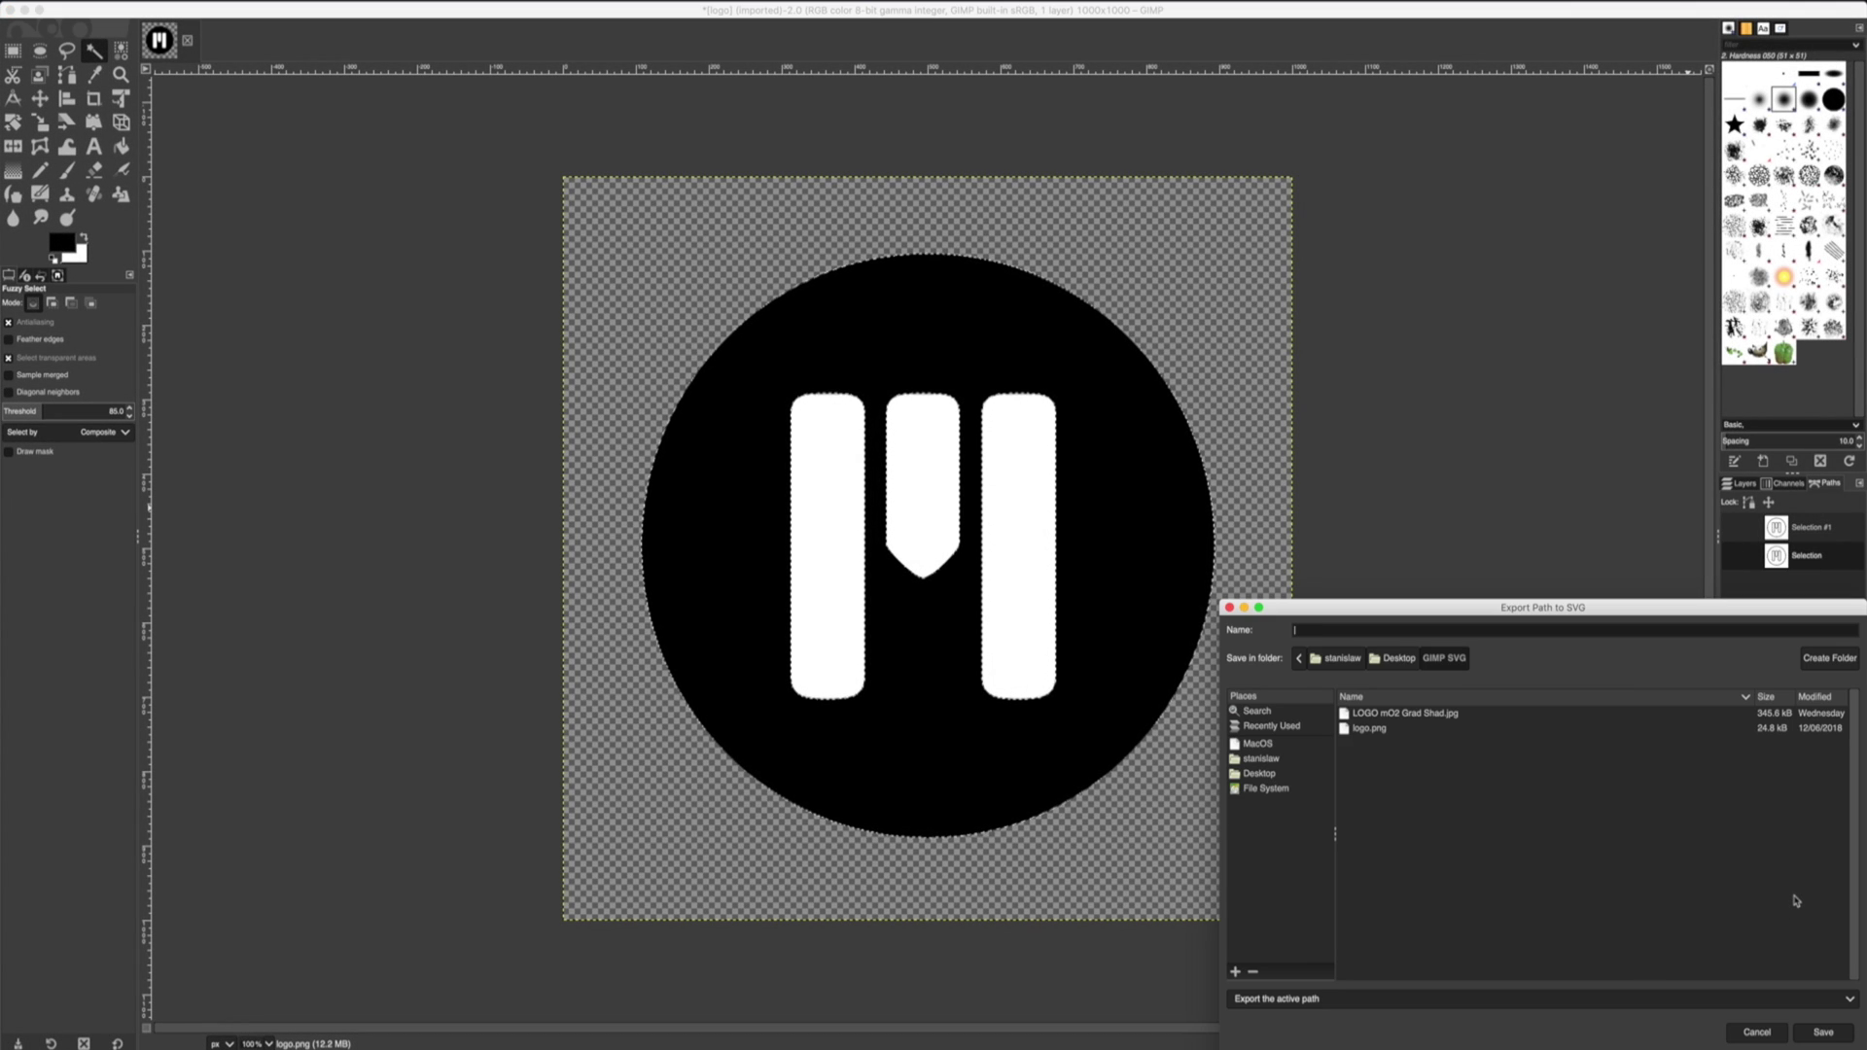
{"action": "type", "text": "GIMP.S"}
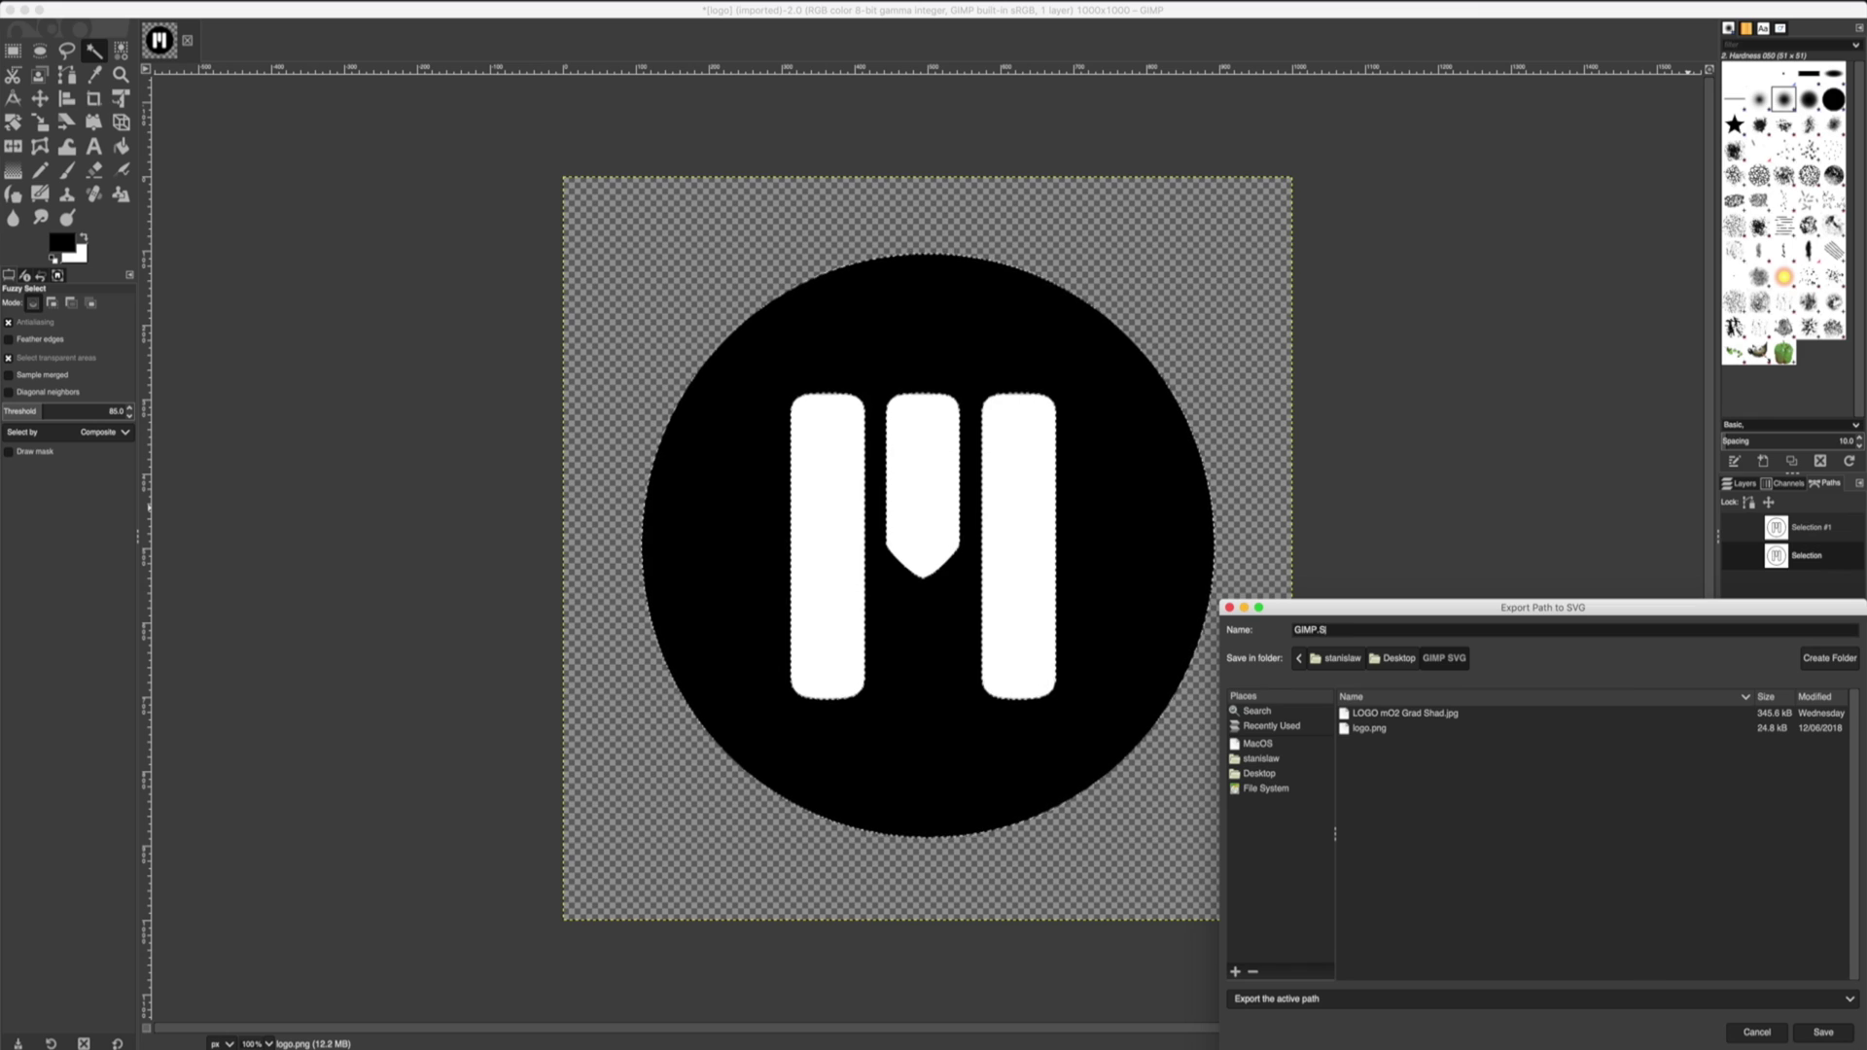
{"action": "type", "text": "VG"}
{"action": "left_click", "coordinate": [1826, 1034]}
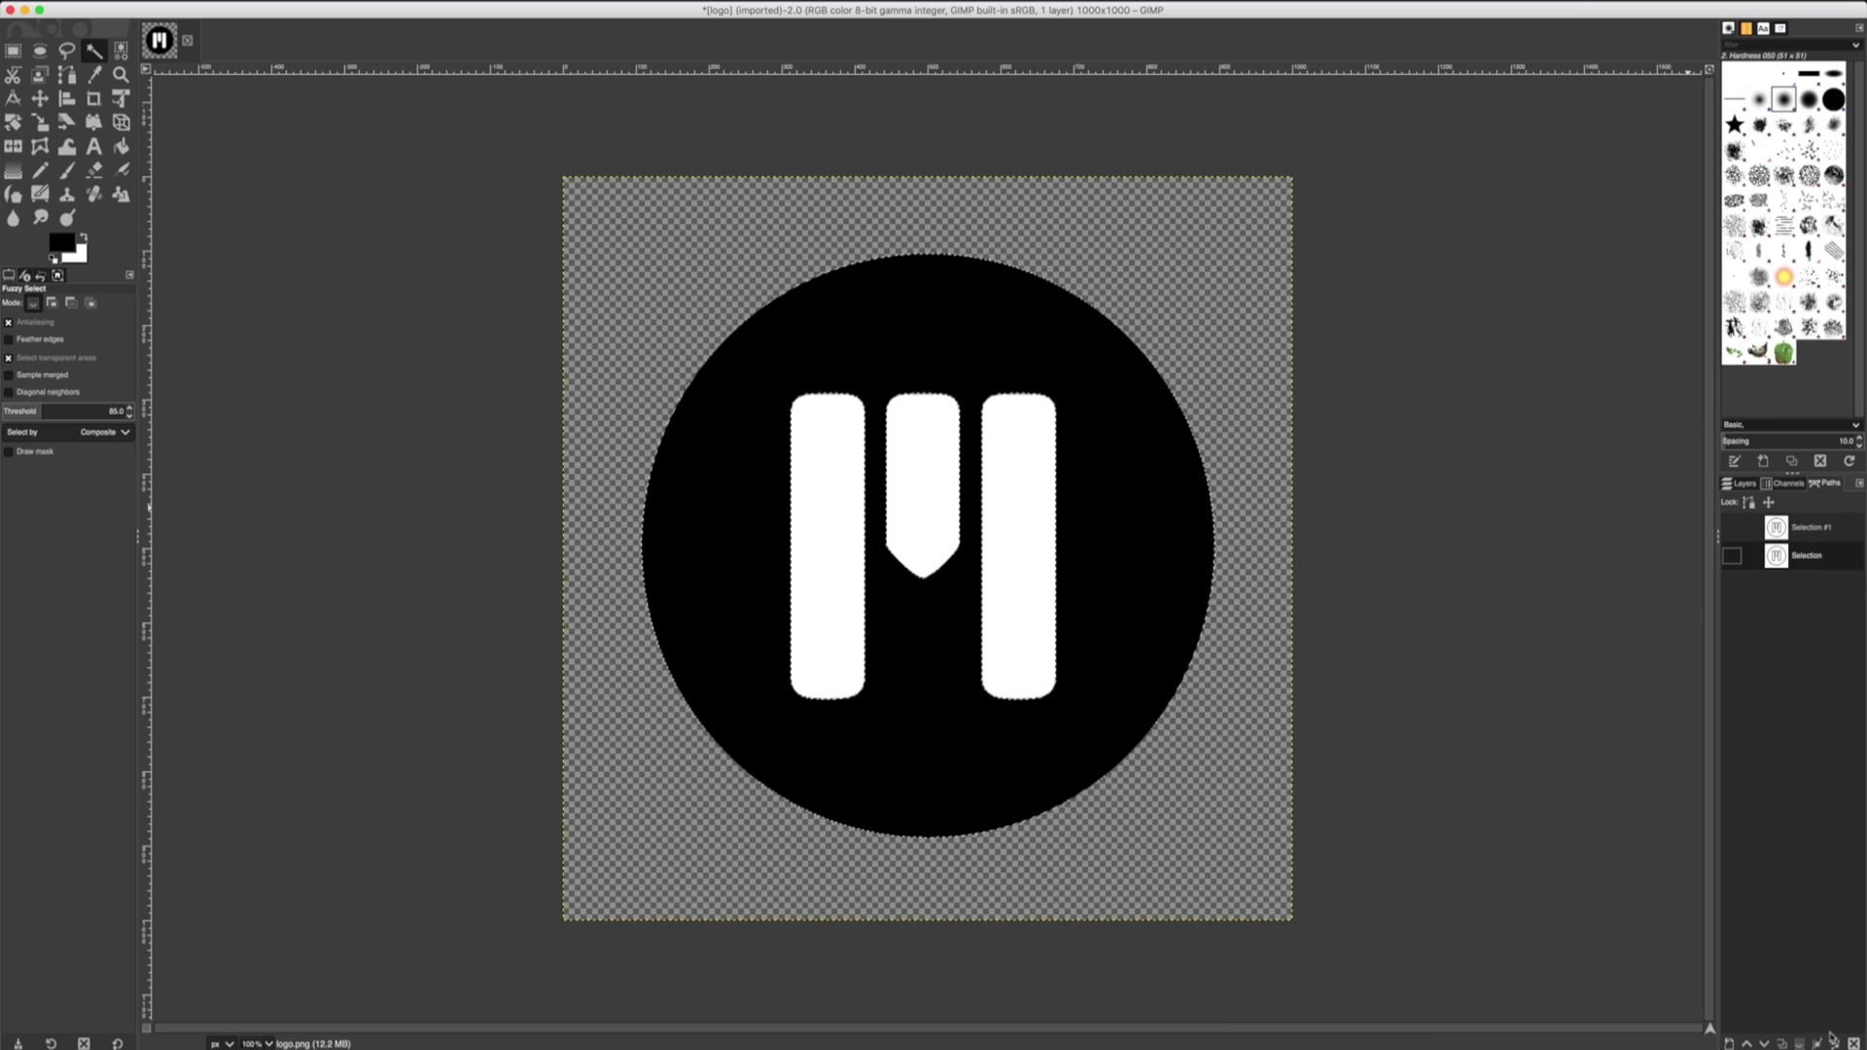
Add a rectangular band across the three bars and convert the selection into path Selection #2.
{"action": "left_click", "coordinate": [12, 54]}
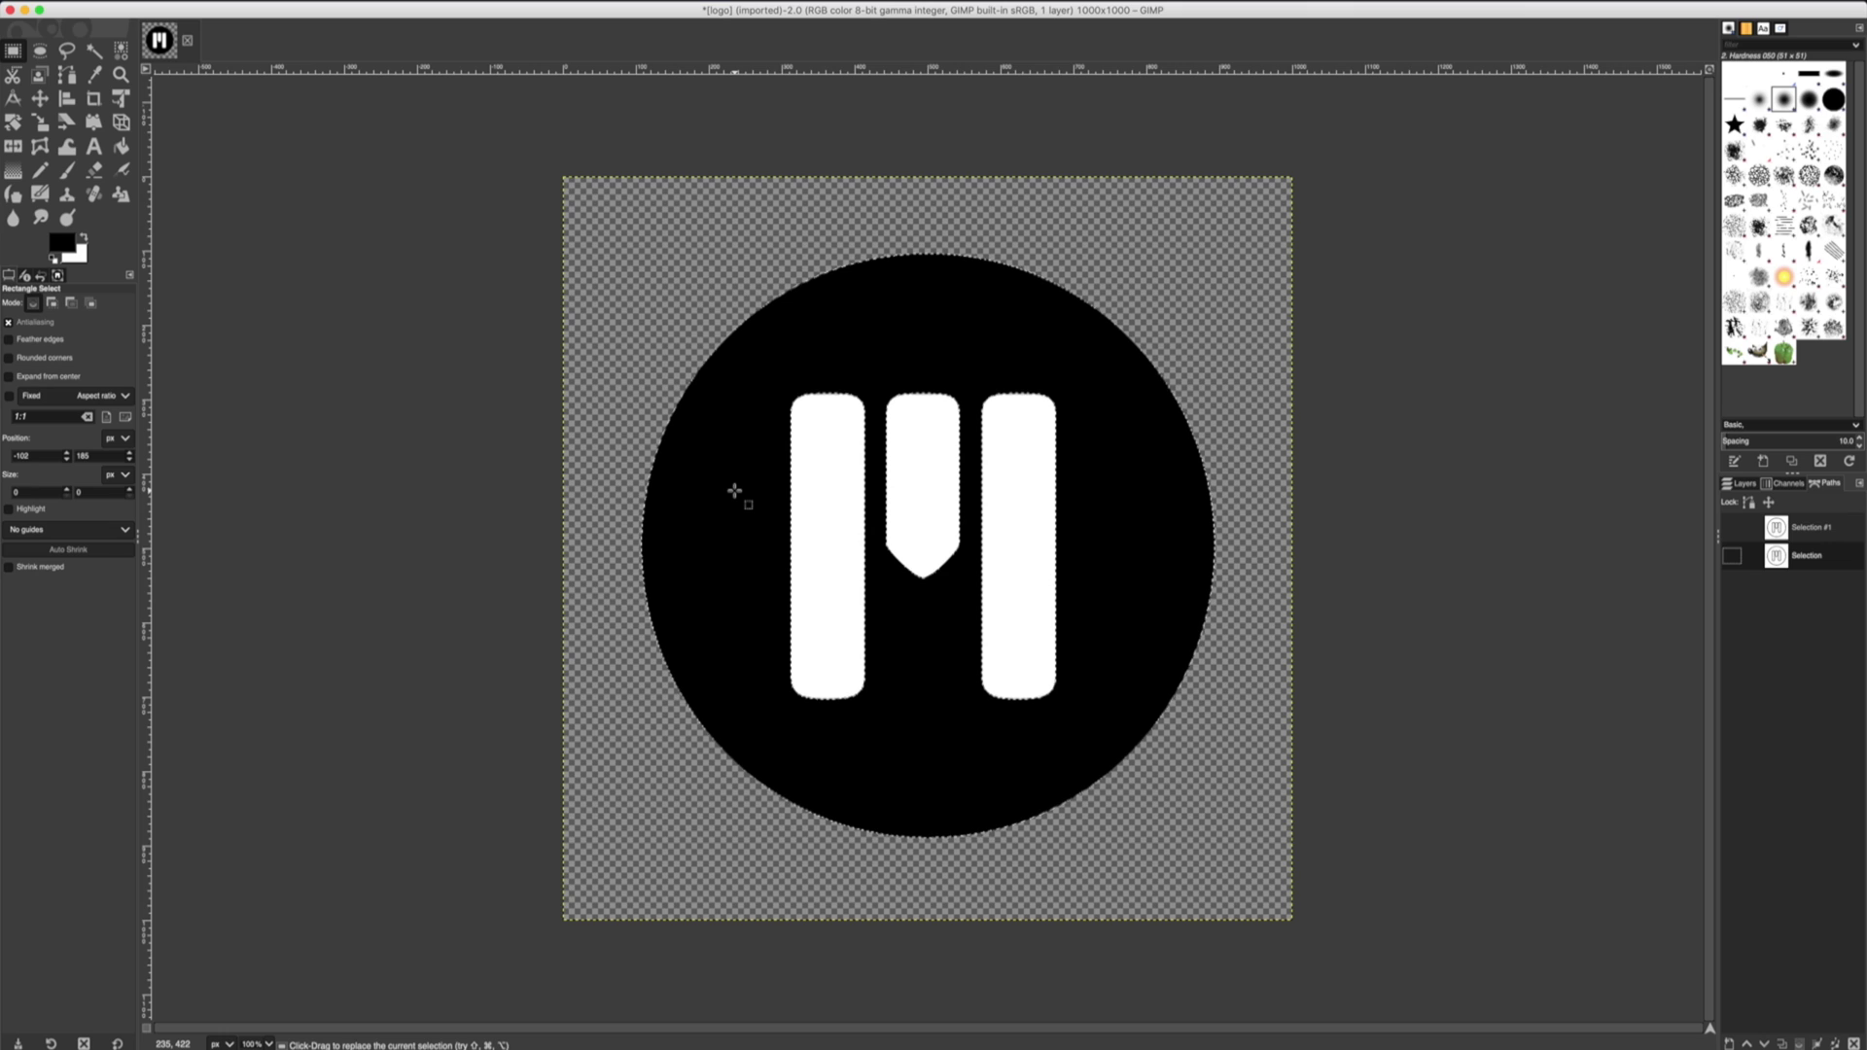
{"action": "mouse_move", "coordinate": [734, 491]}
{"action": "left_mouse_down"}
{"action": "mouse_move", "coordinate": [1092, 516]}
{"action": "mouse_move", "coordinate": [747, 572]}
{"action": "mouse_move", "coordinate": [1125, 626]}
{"action": "left_mouse_up"}
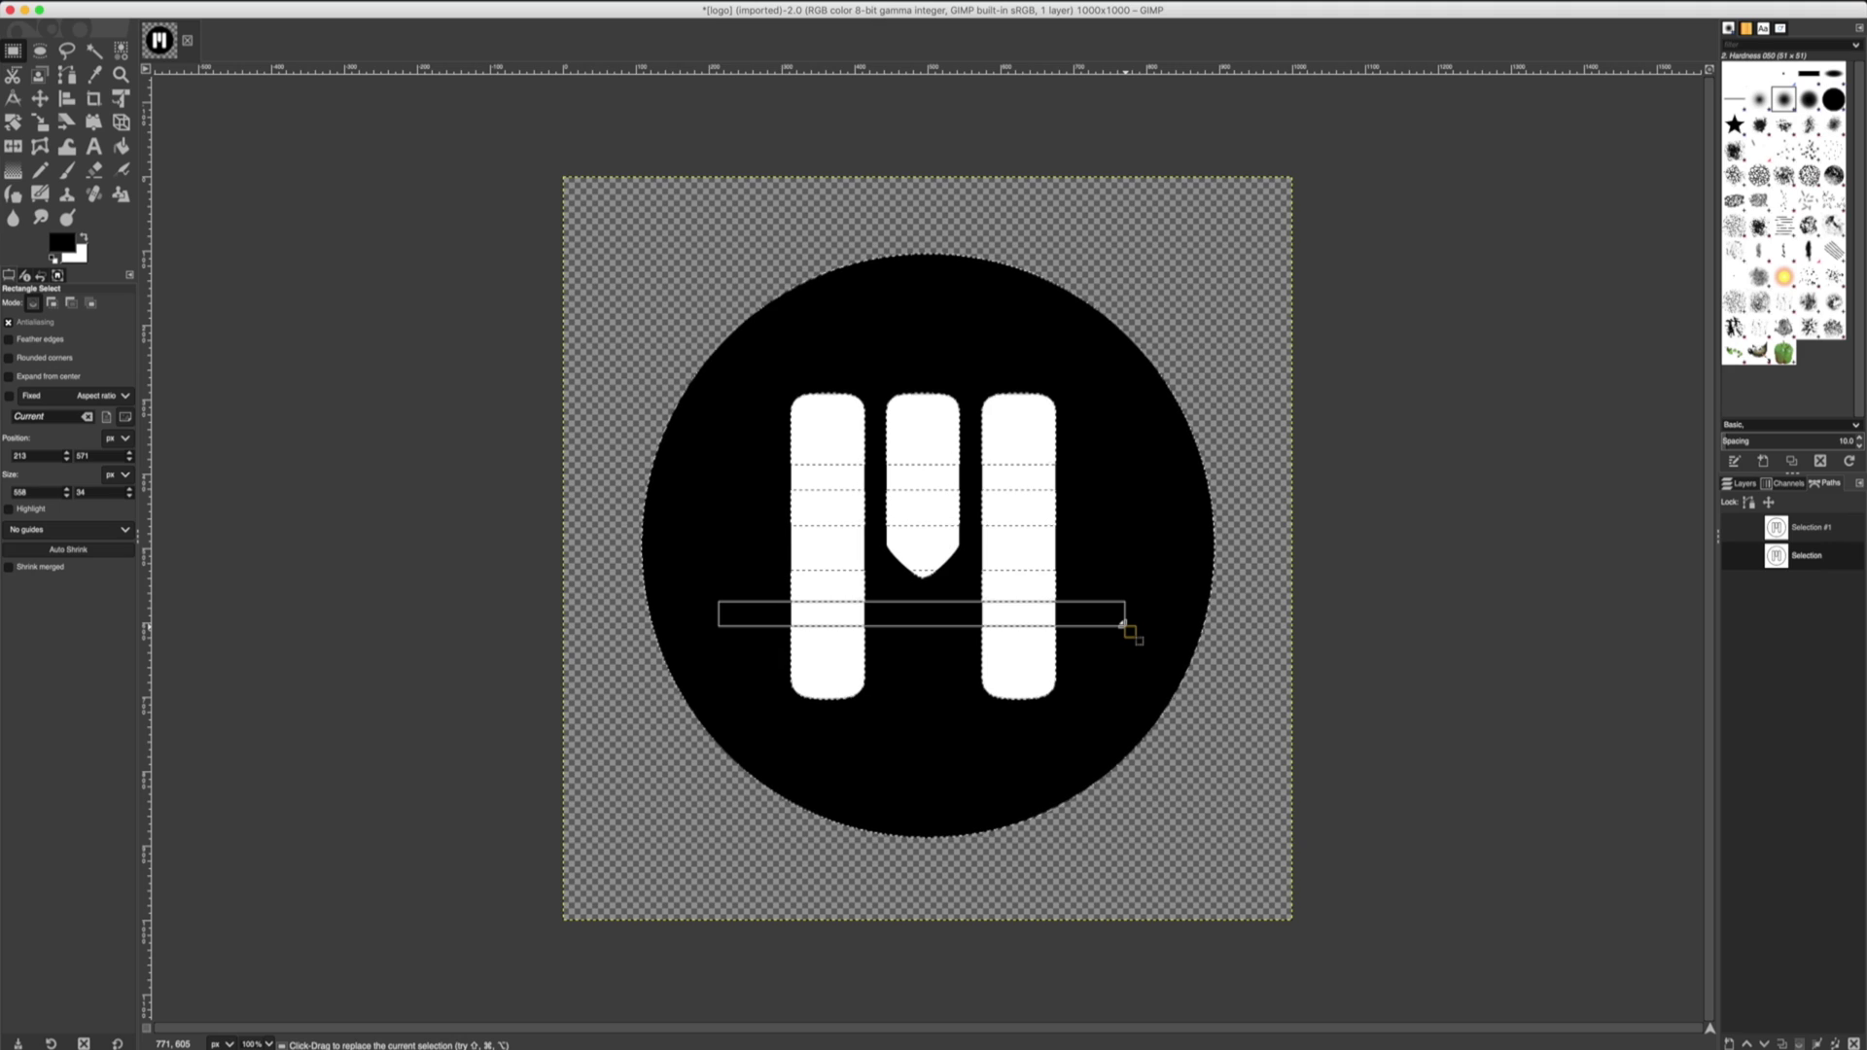
{"action": "left_click", "coordinate": [187, 0]}
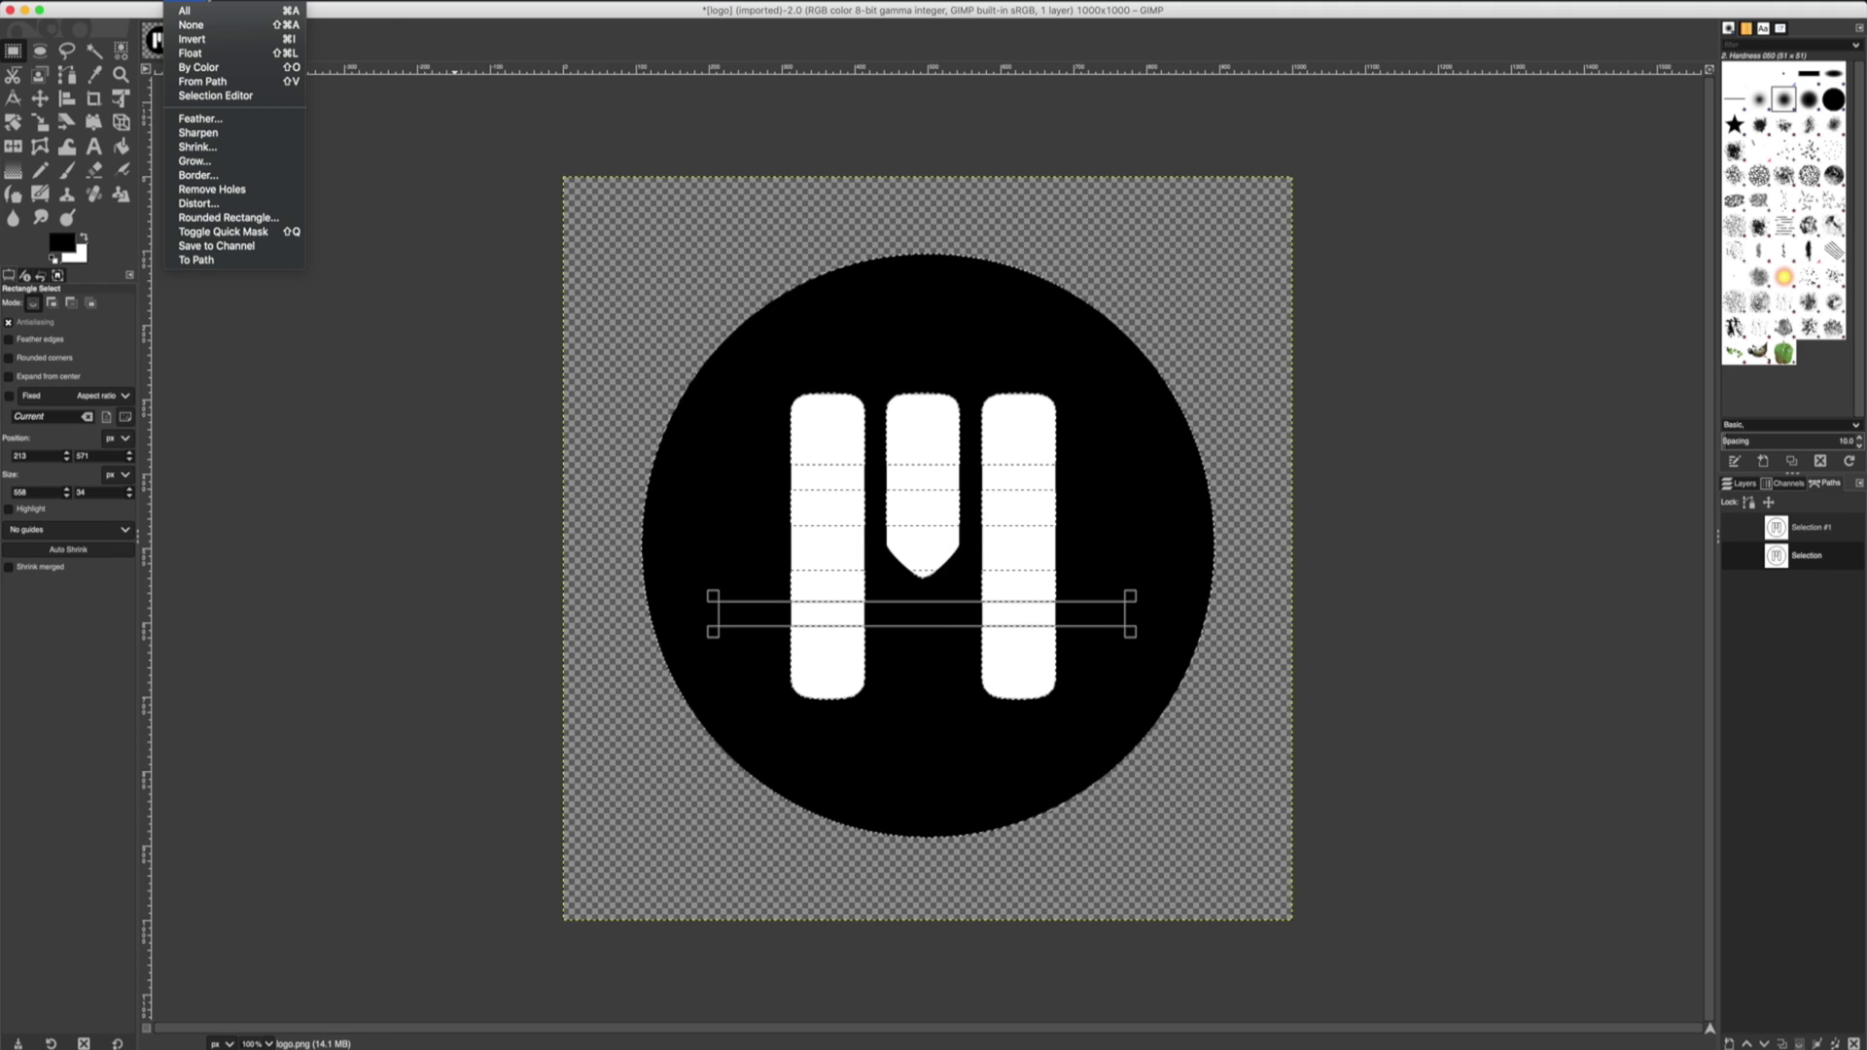
{"action": "left_click", "coordinate": [249, 260]}
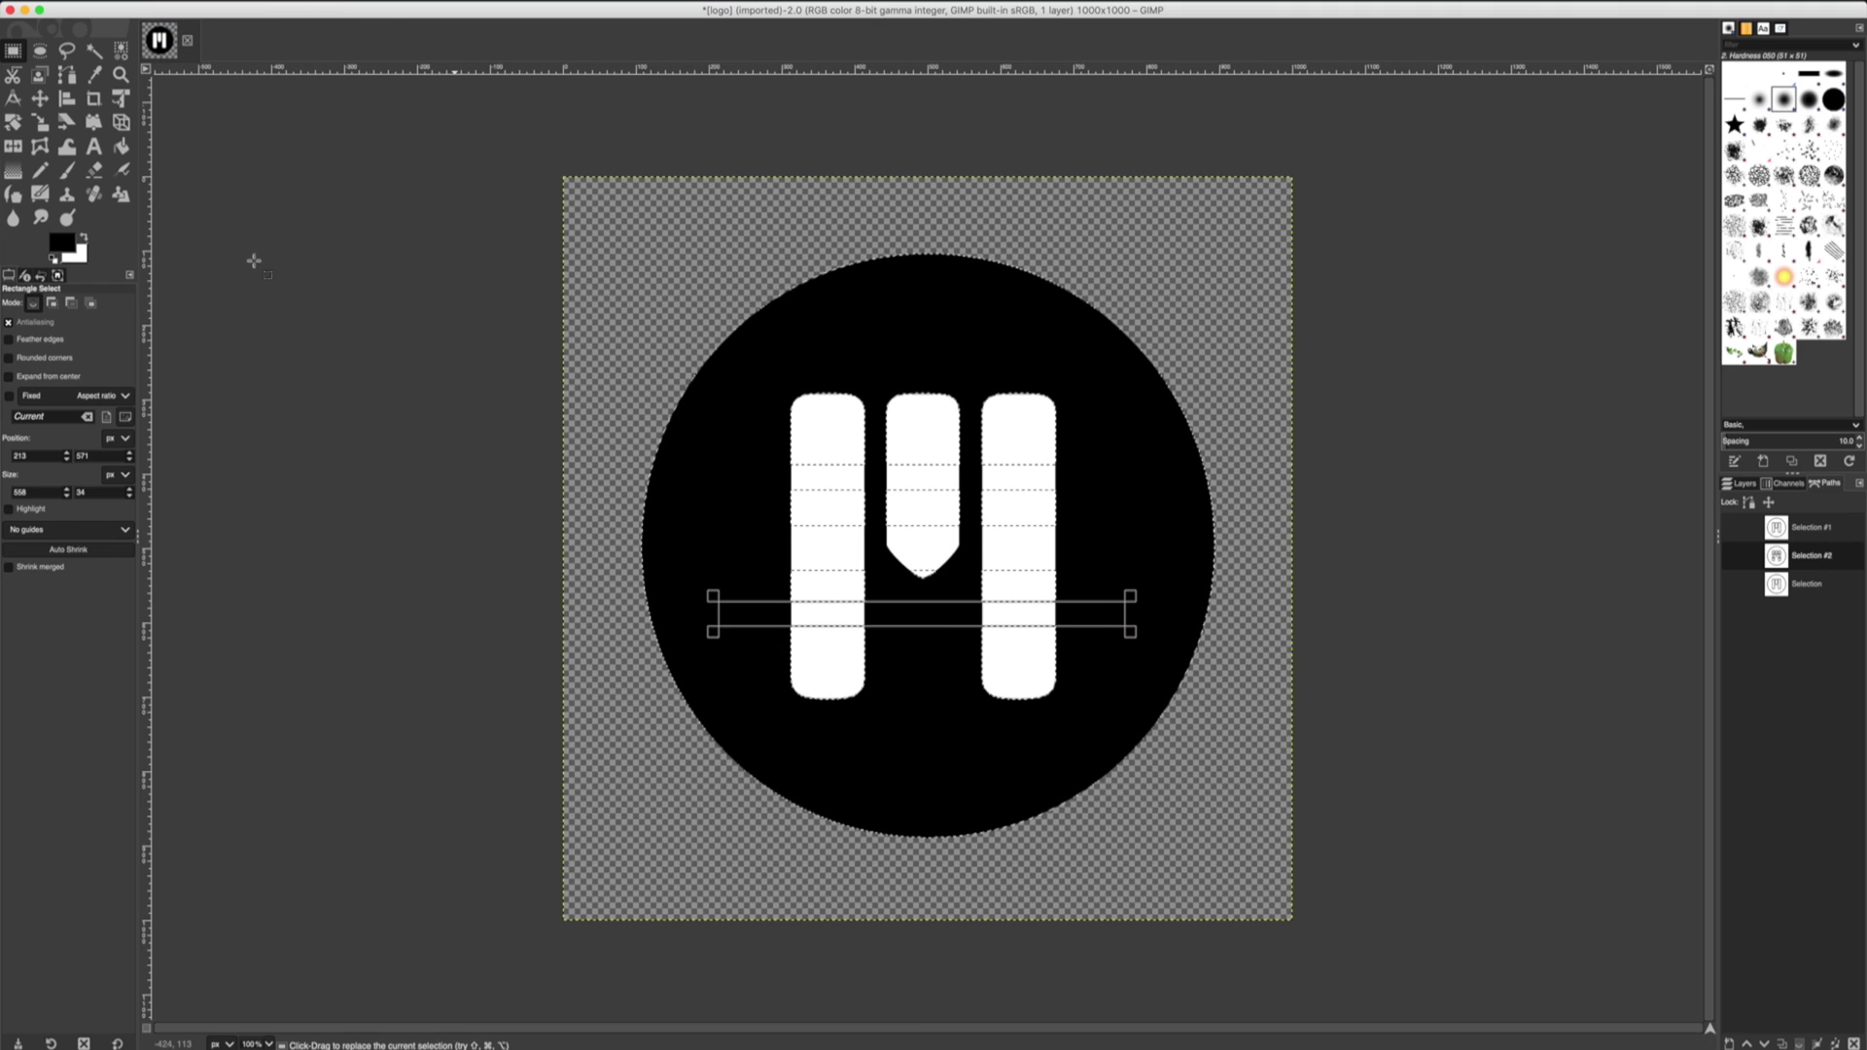
{"action": "double_click", "coordinate": [1787, 561]}
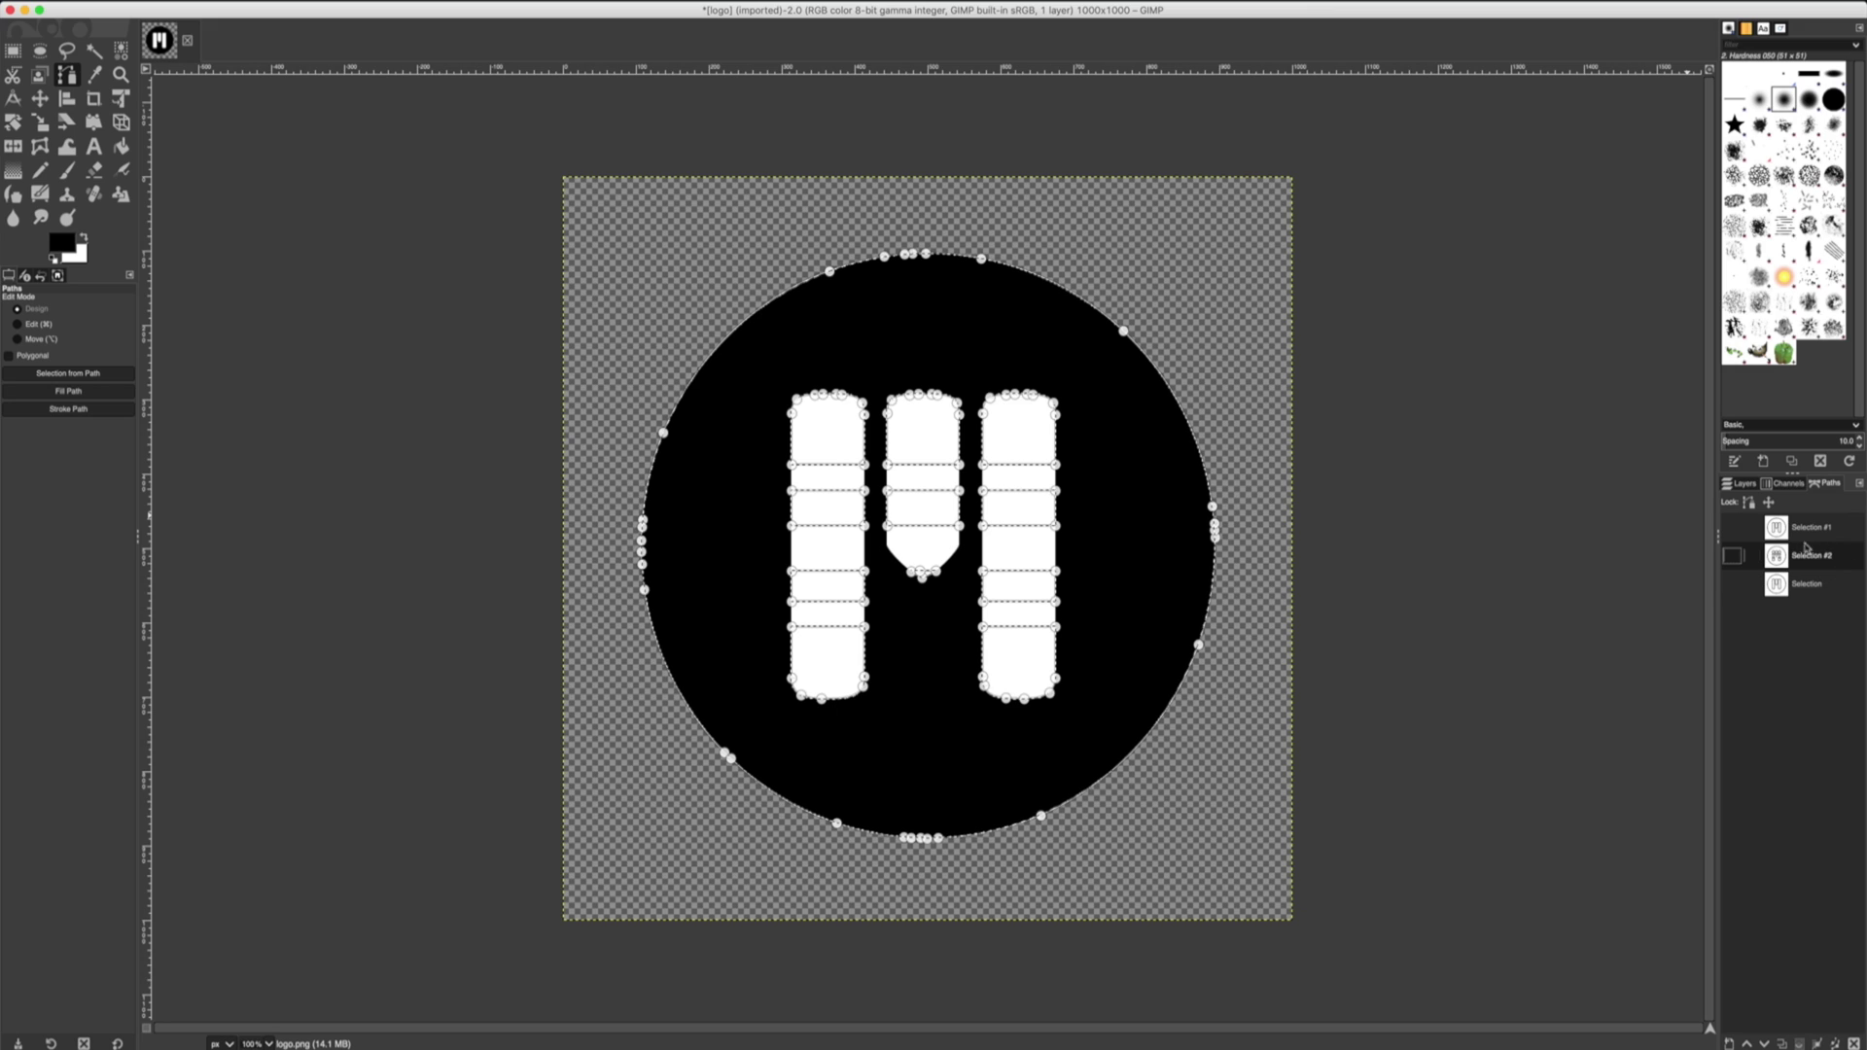
Switch back to the Fuzzy Select tool with the U shortcut.
{"action": "key", "text": "u"}
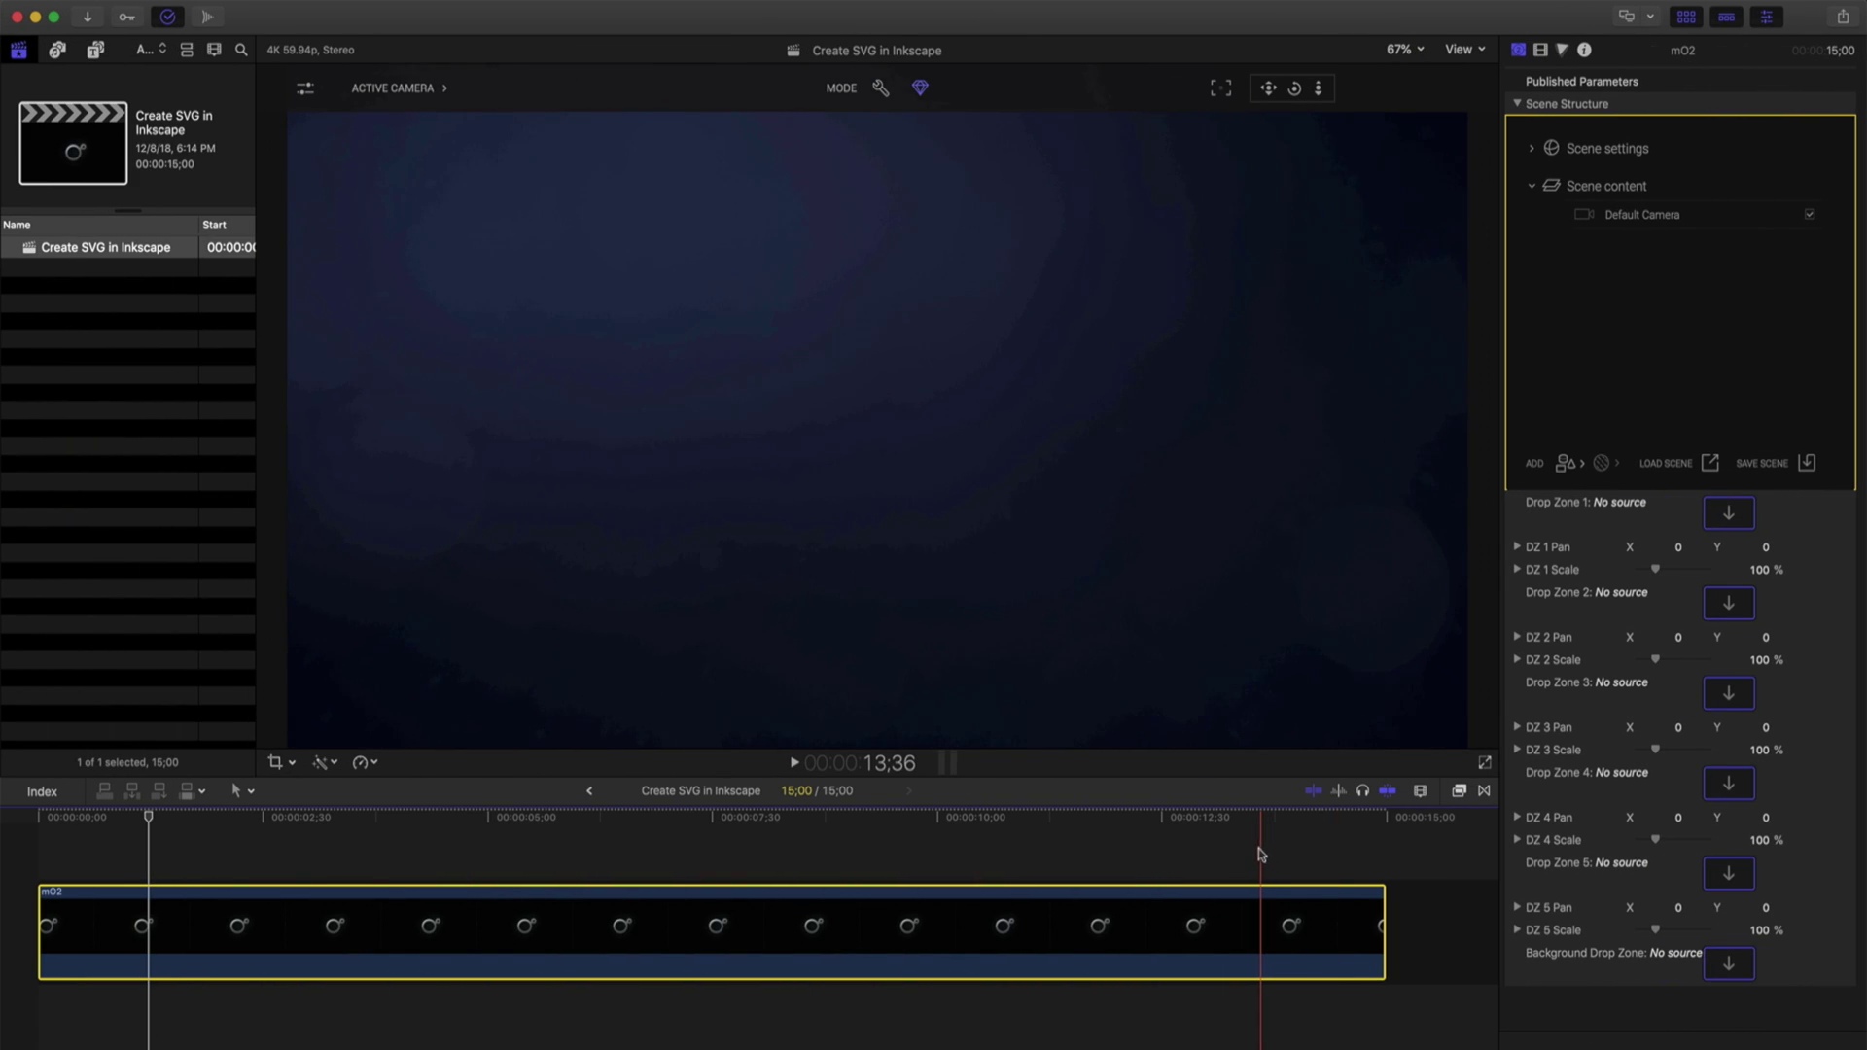
Add an SVG object from GIMP.SVG and expand PATH 23 into parts 0–3.
{"action": "left_click", "coordinate": [1562, 468]}
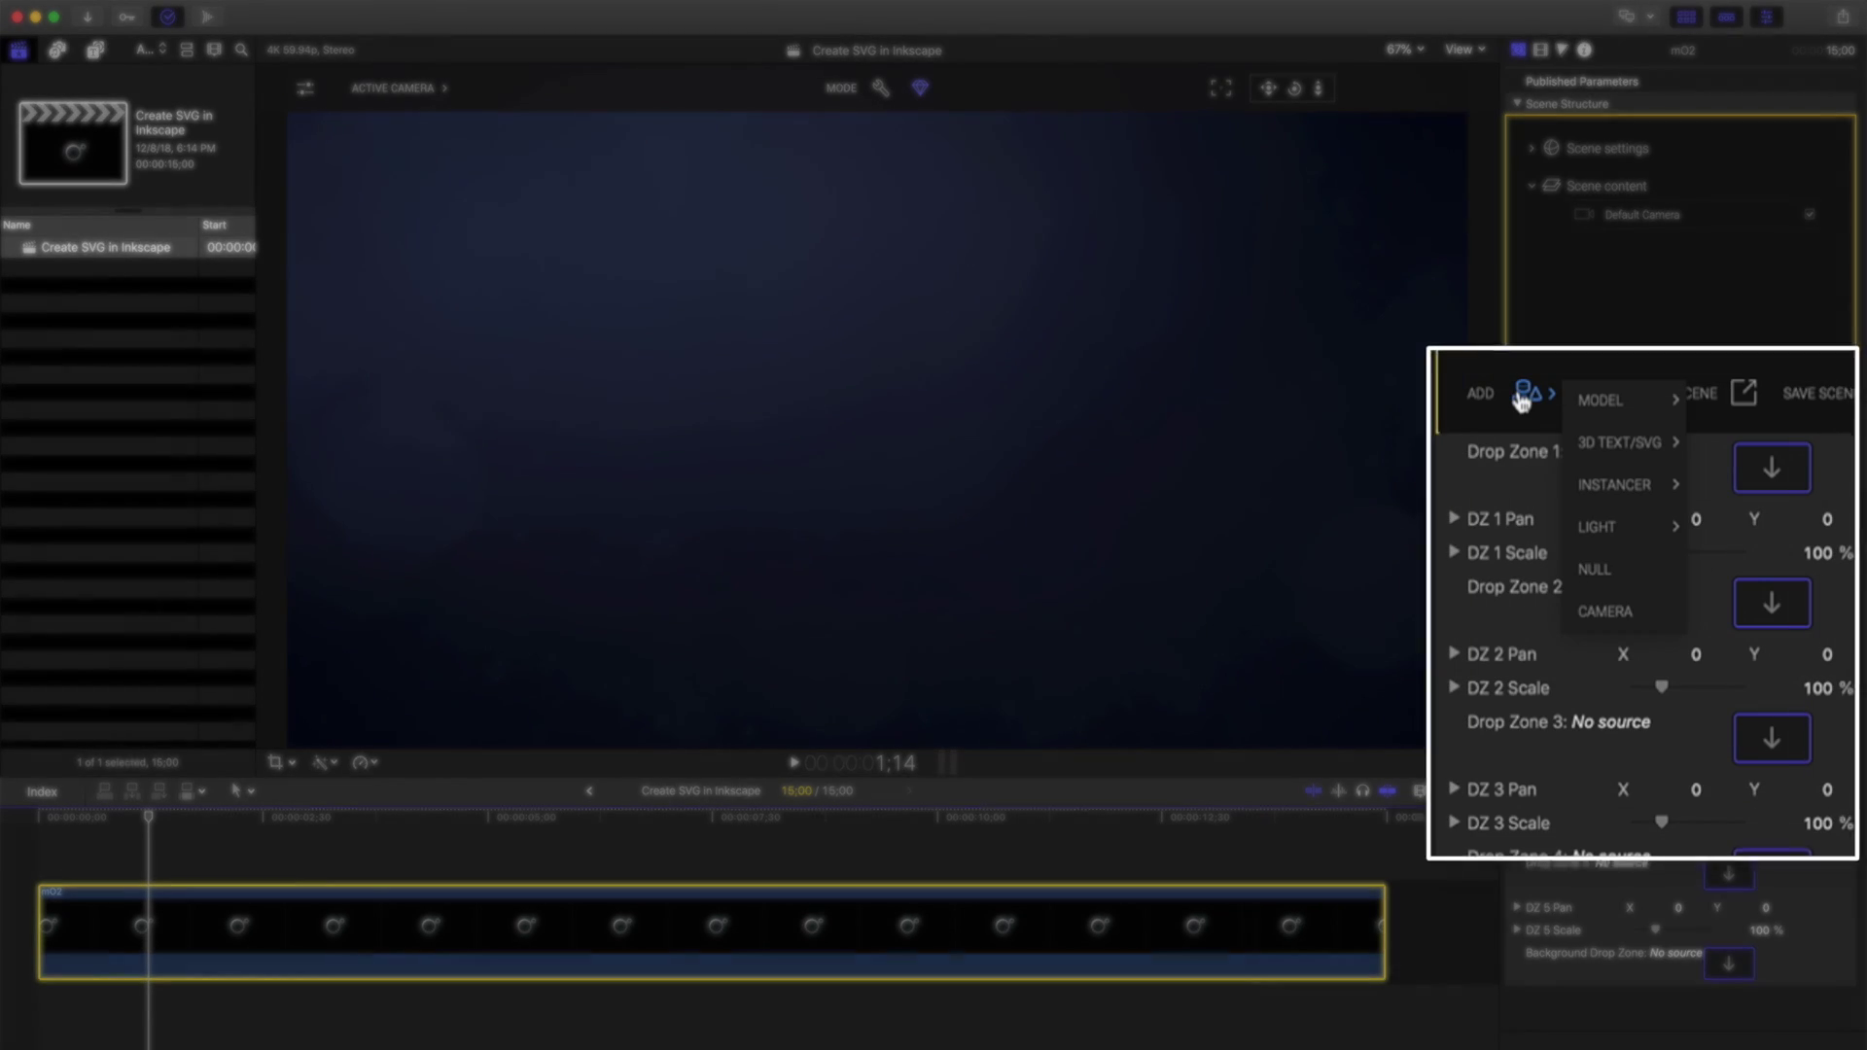
{"action": "mouse_move", "coordinate": [1617, 501]}
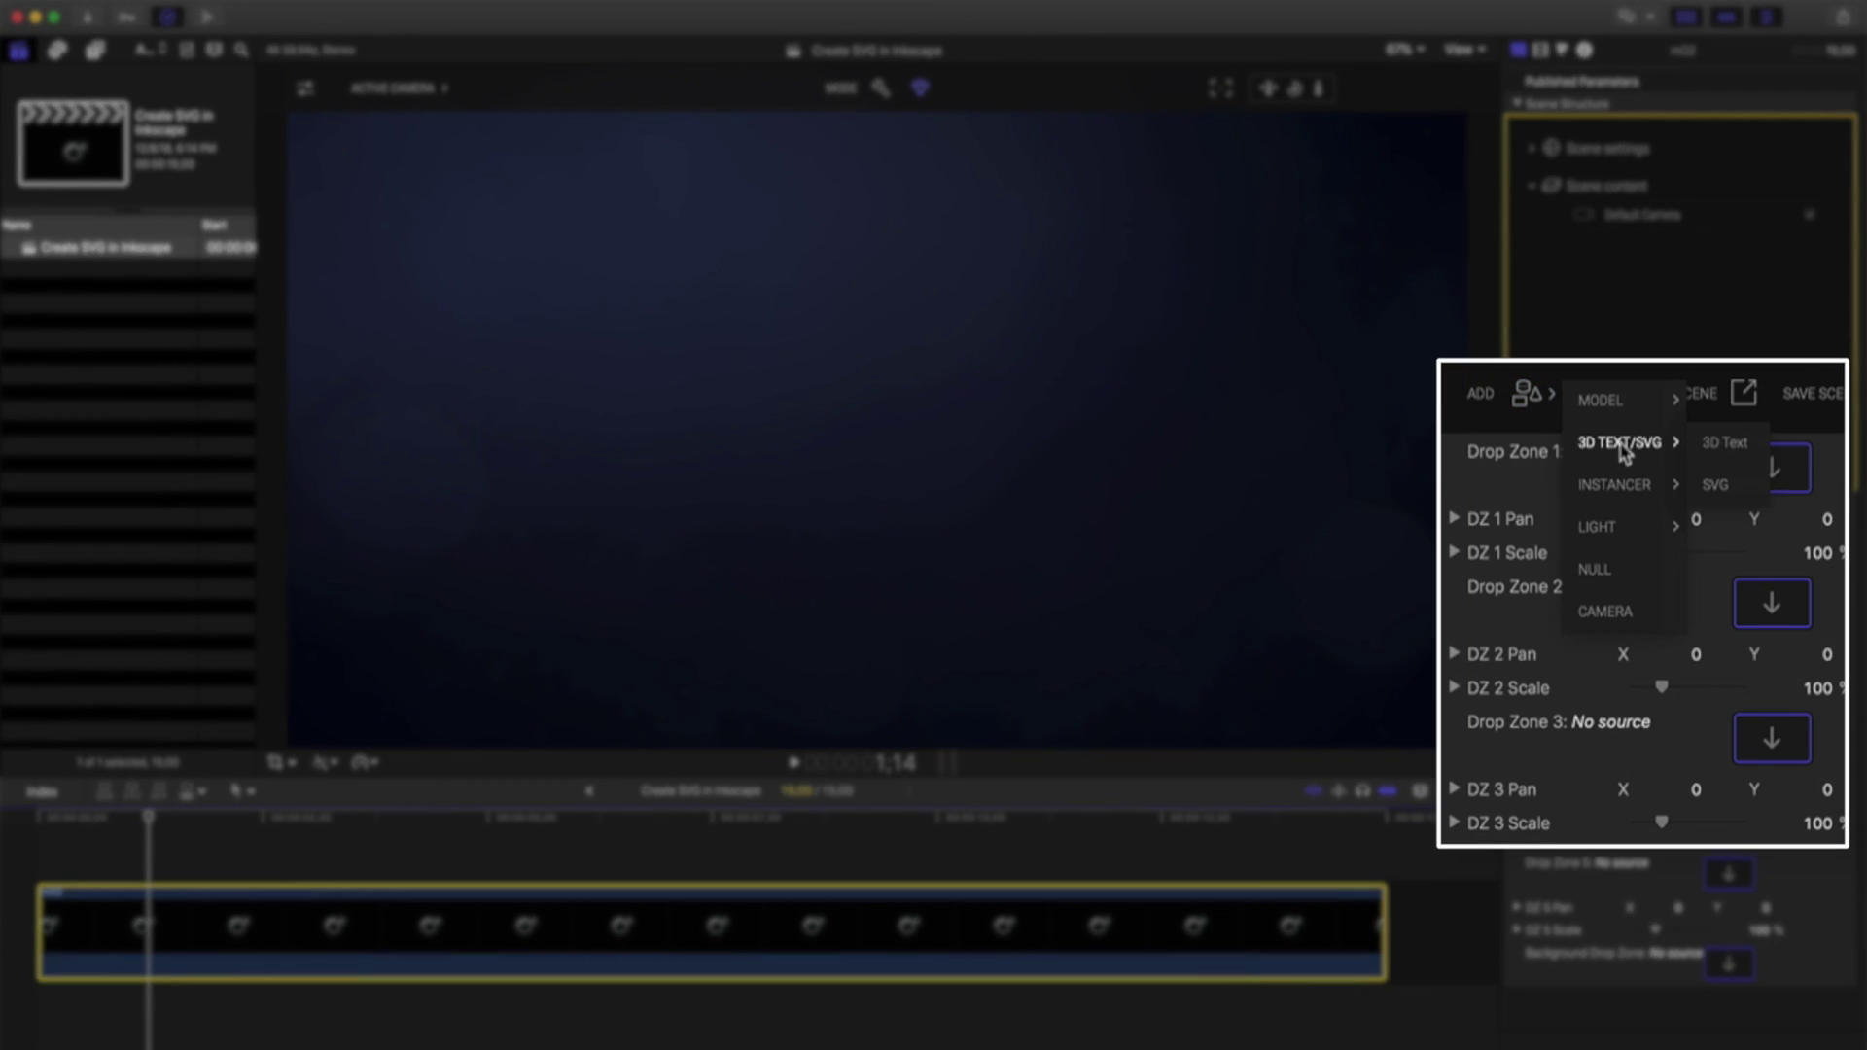
{"action": "left_click", "coordinate": [1717, 485]}
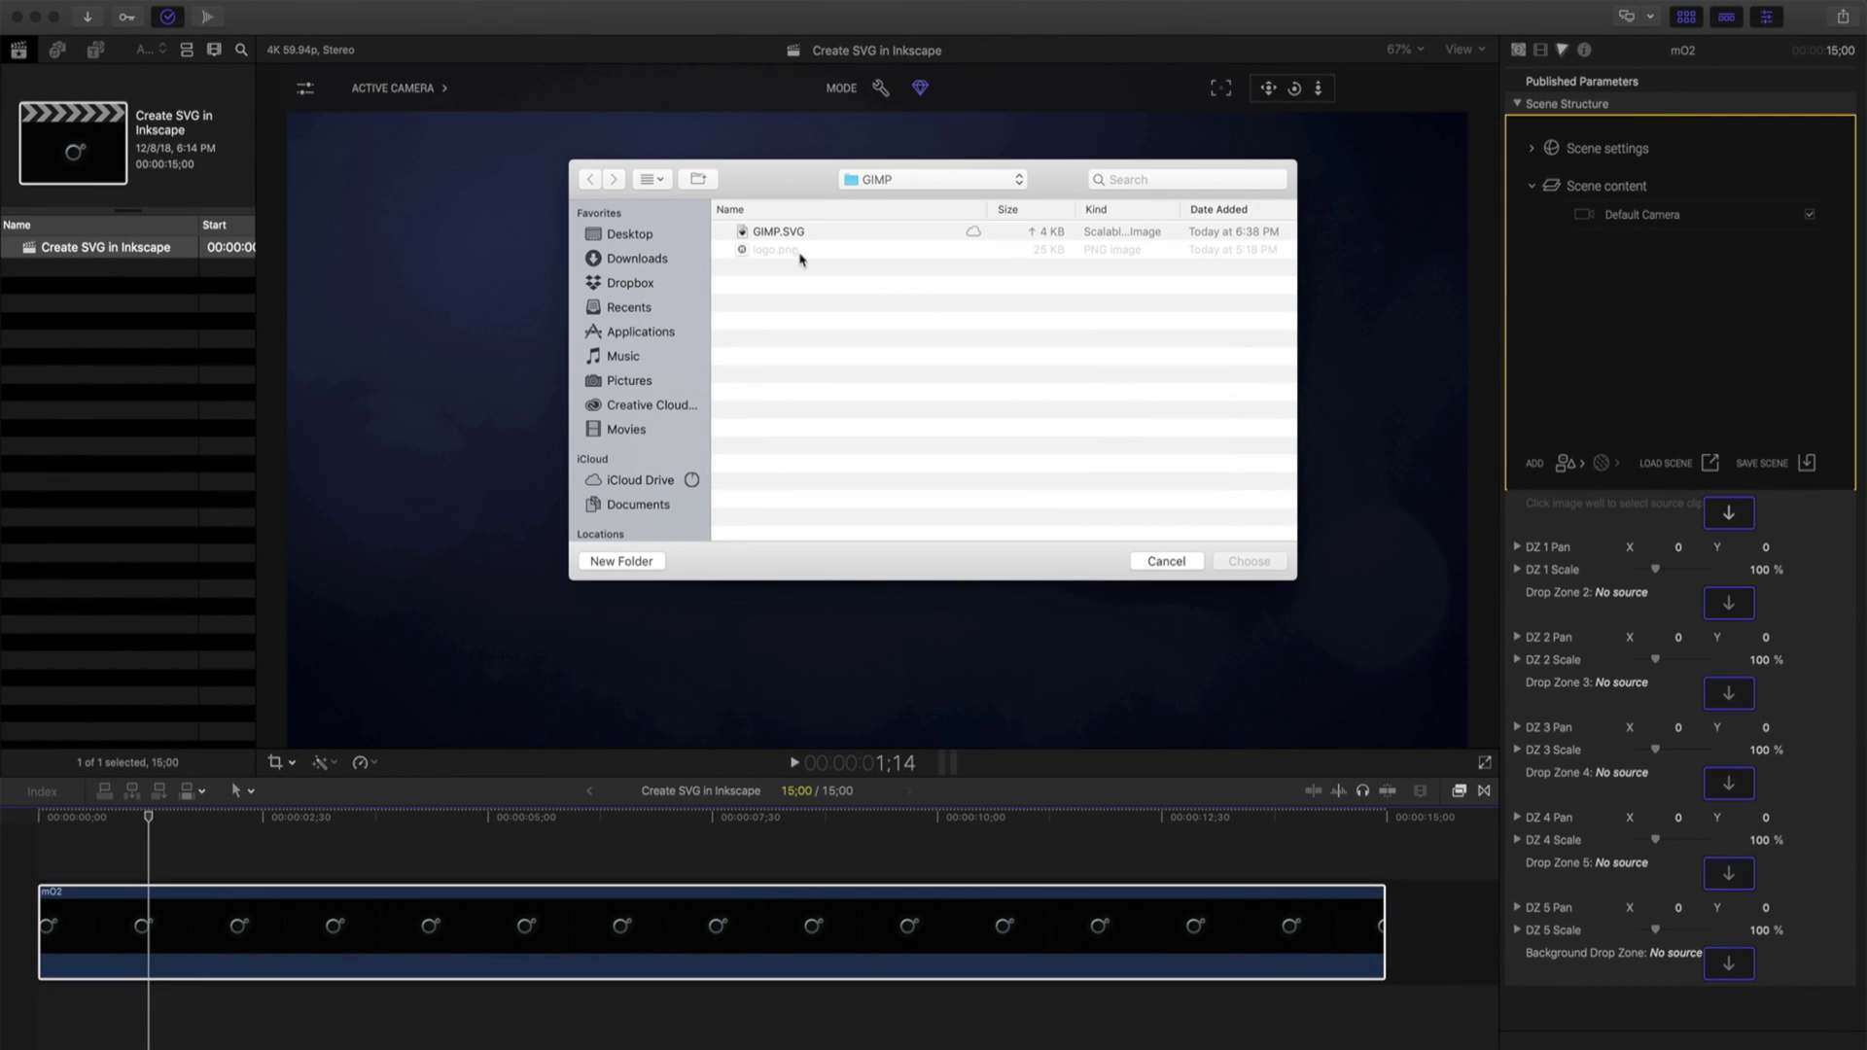
{"action": "left_click", "coordinate": [807, 233]}
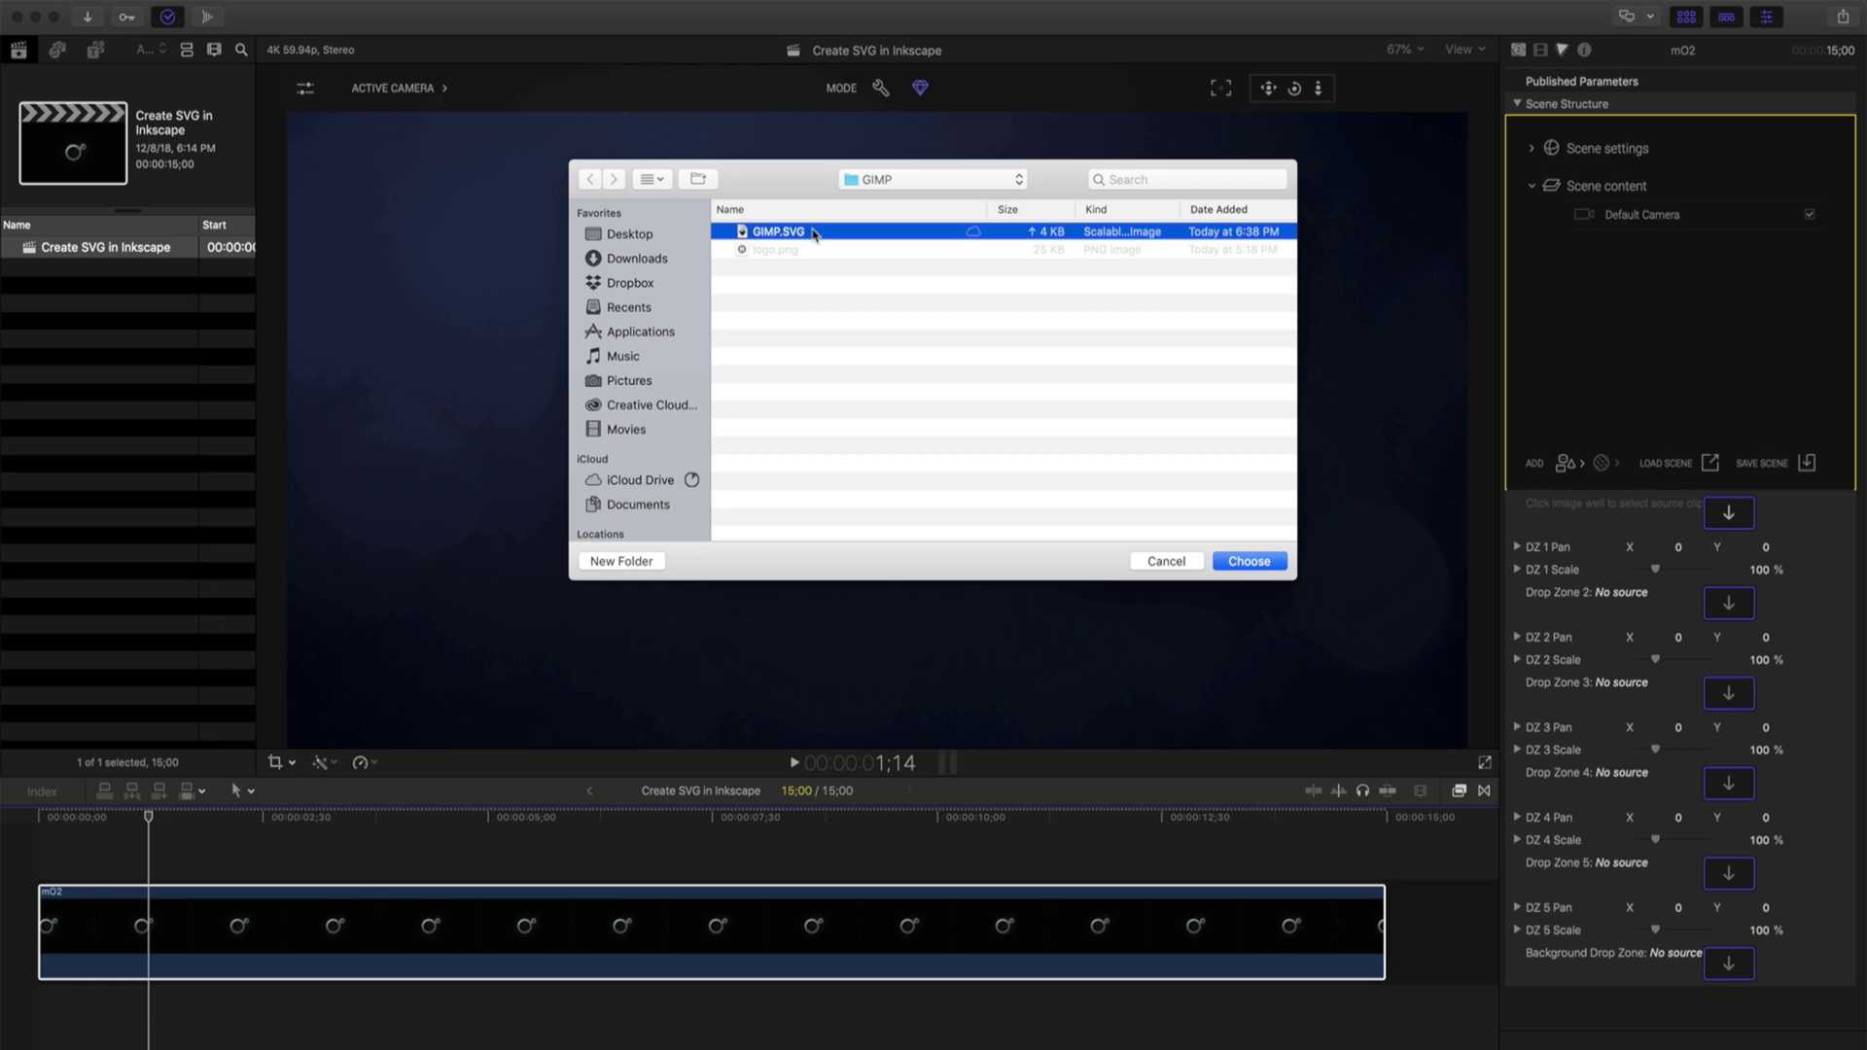
{"action": "left_click", "coordinate": [1276, 562]}
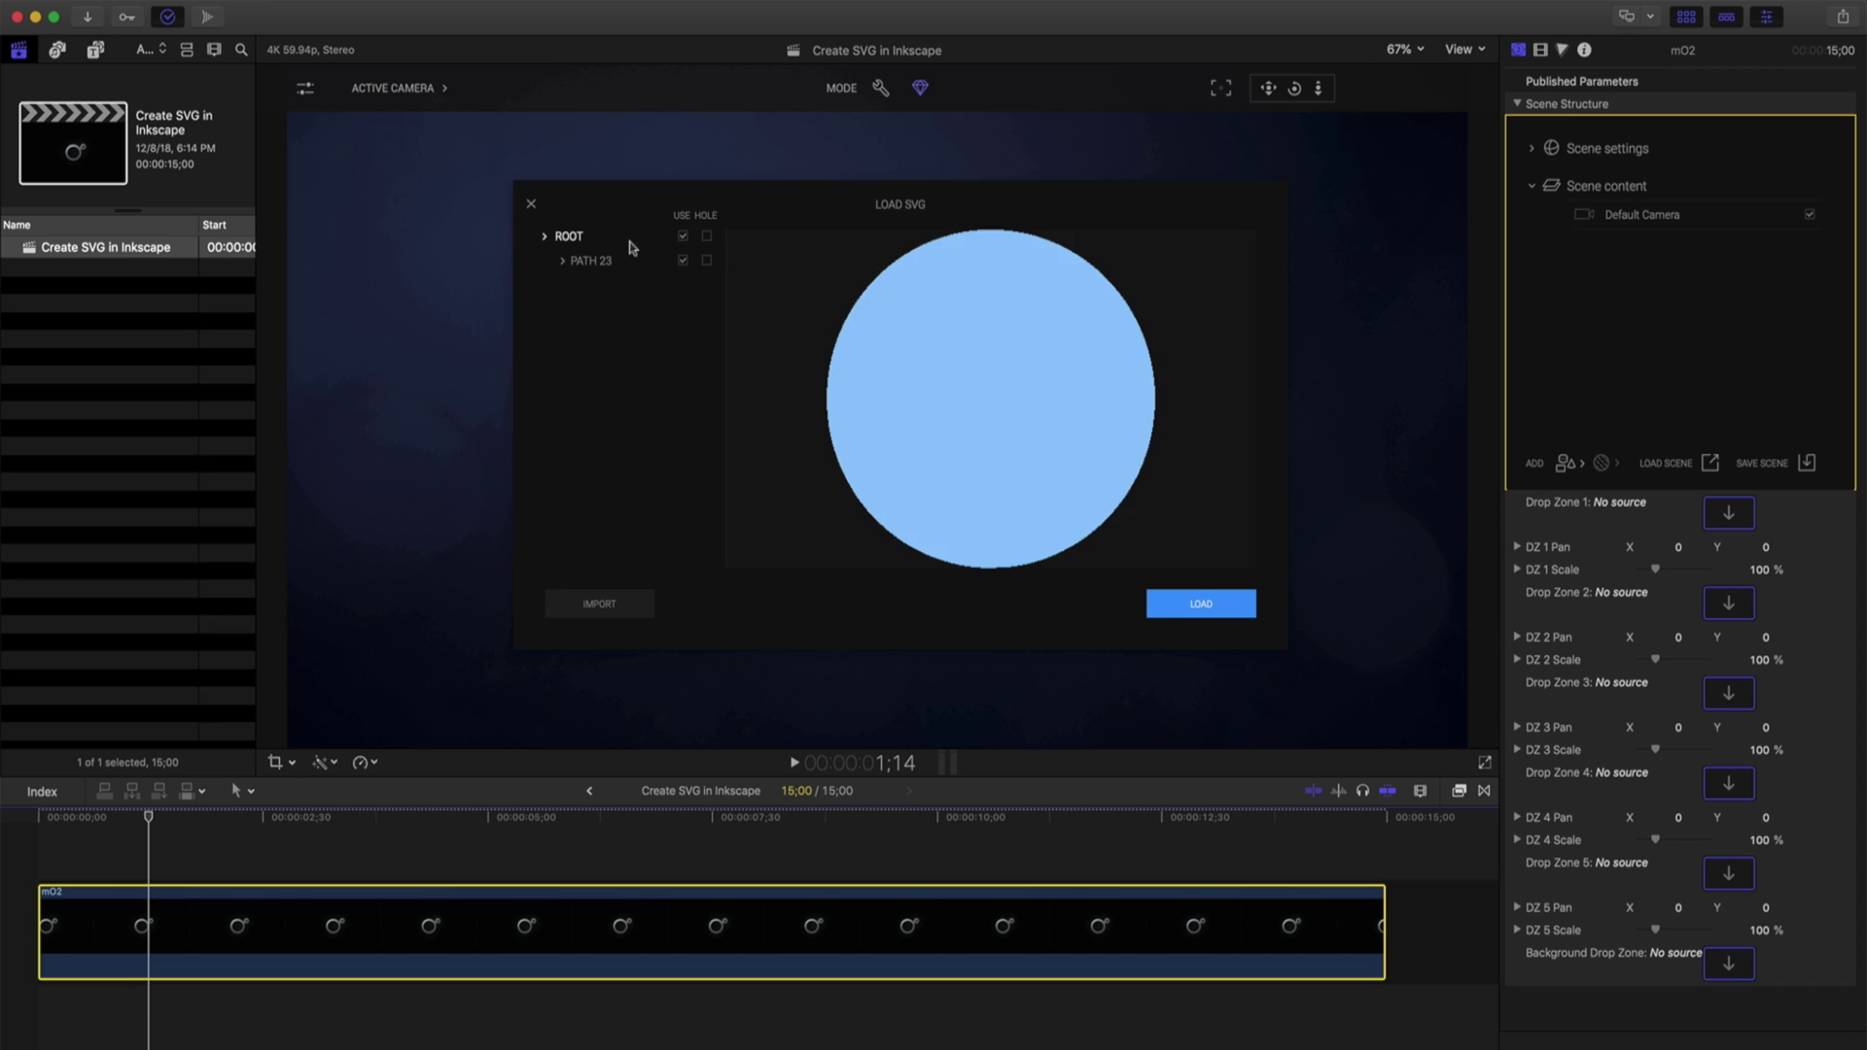
{"action": "left_click", "coordinate": [564, 262]}
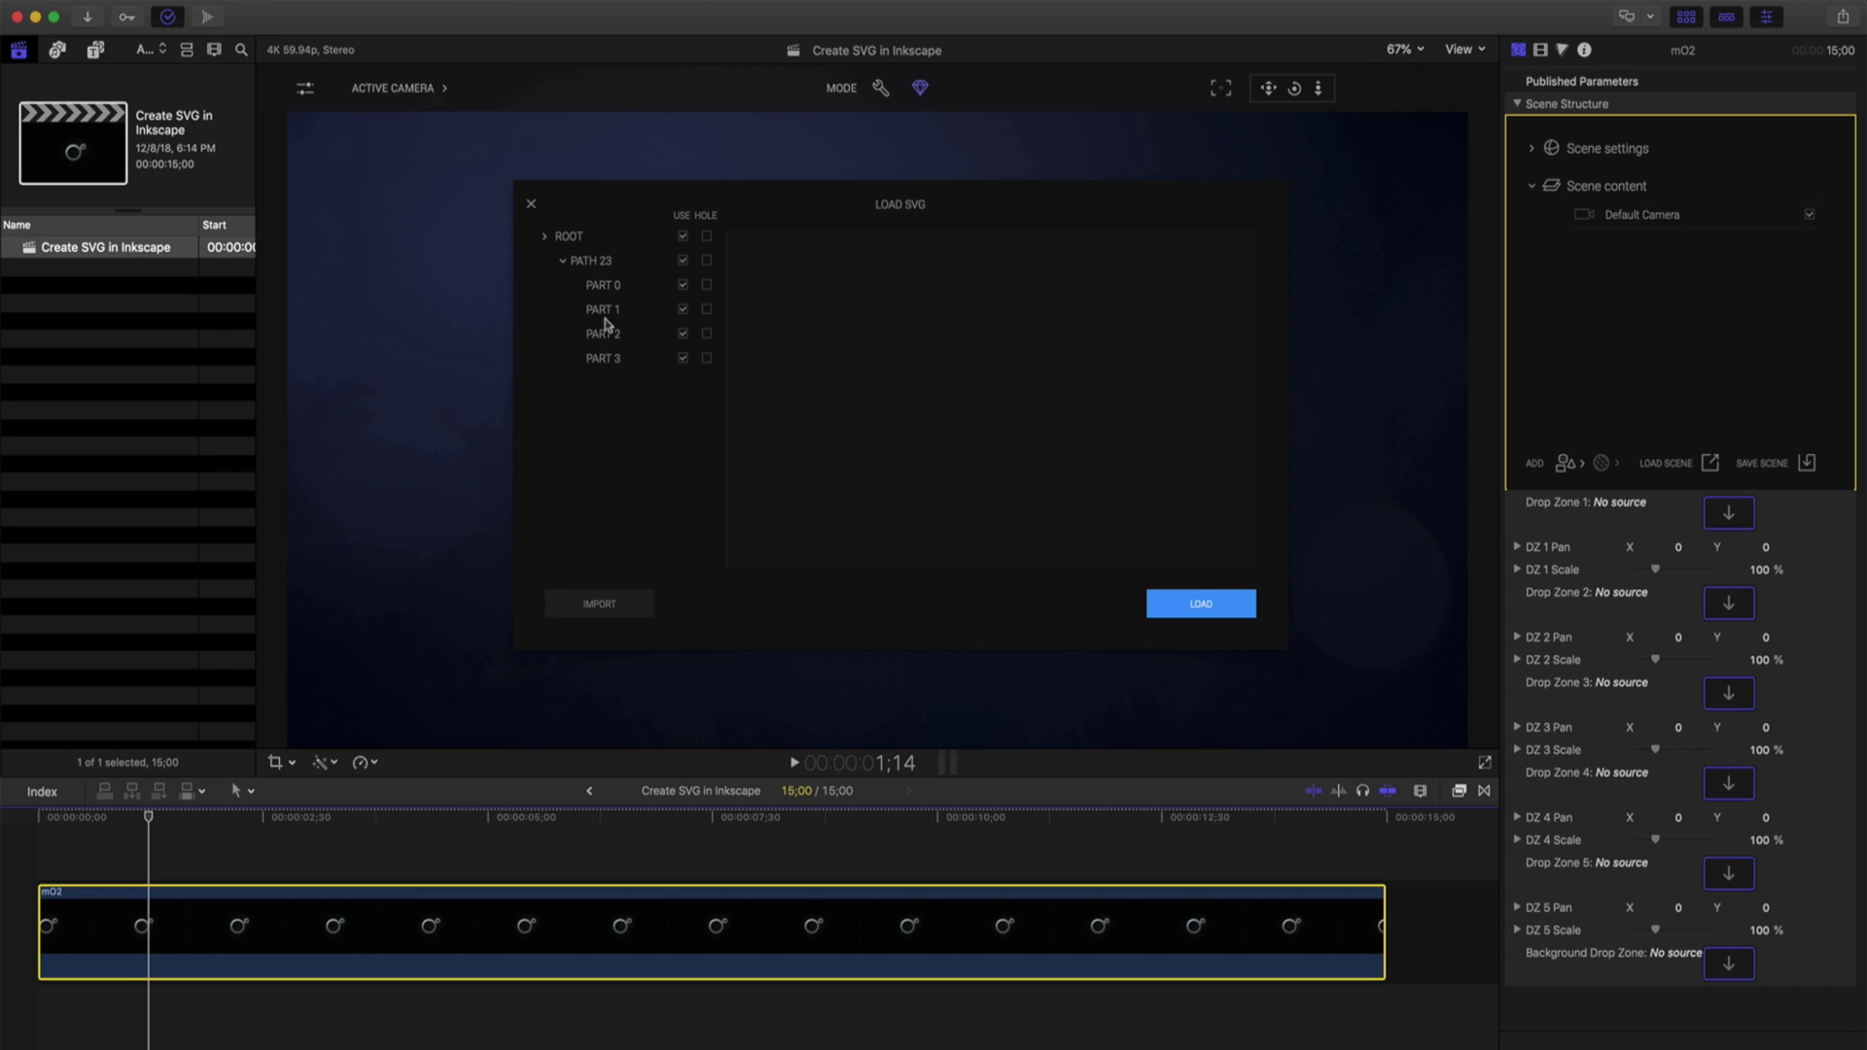
Mark PART 0 through PART 3 as holes and load the extruded logo.
{"action": "left_click", "coordinate": [706, 286]}
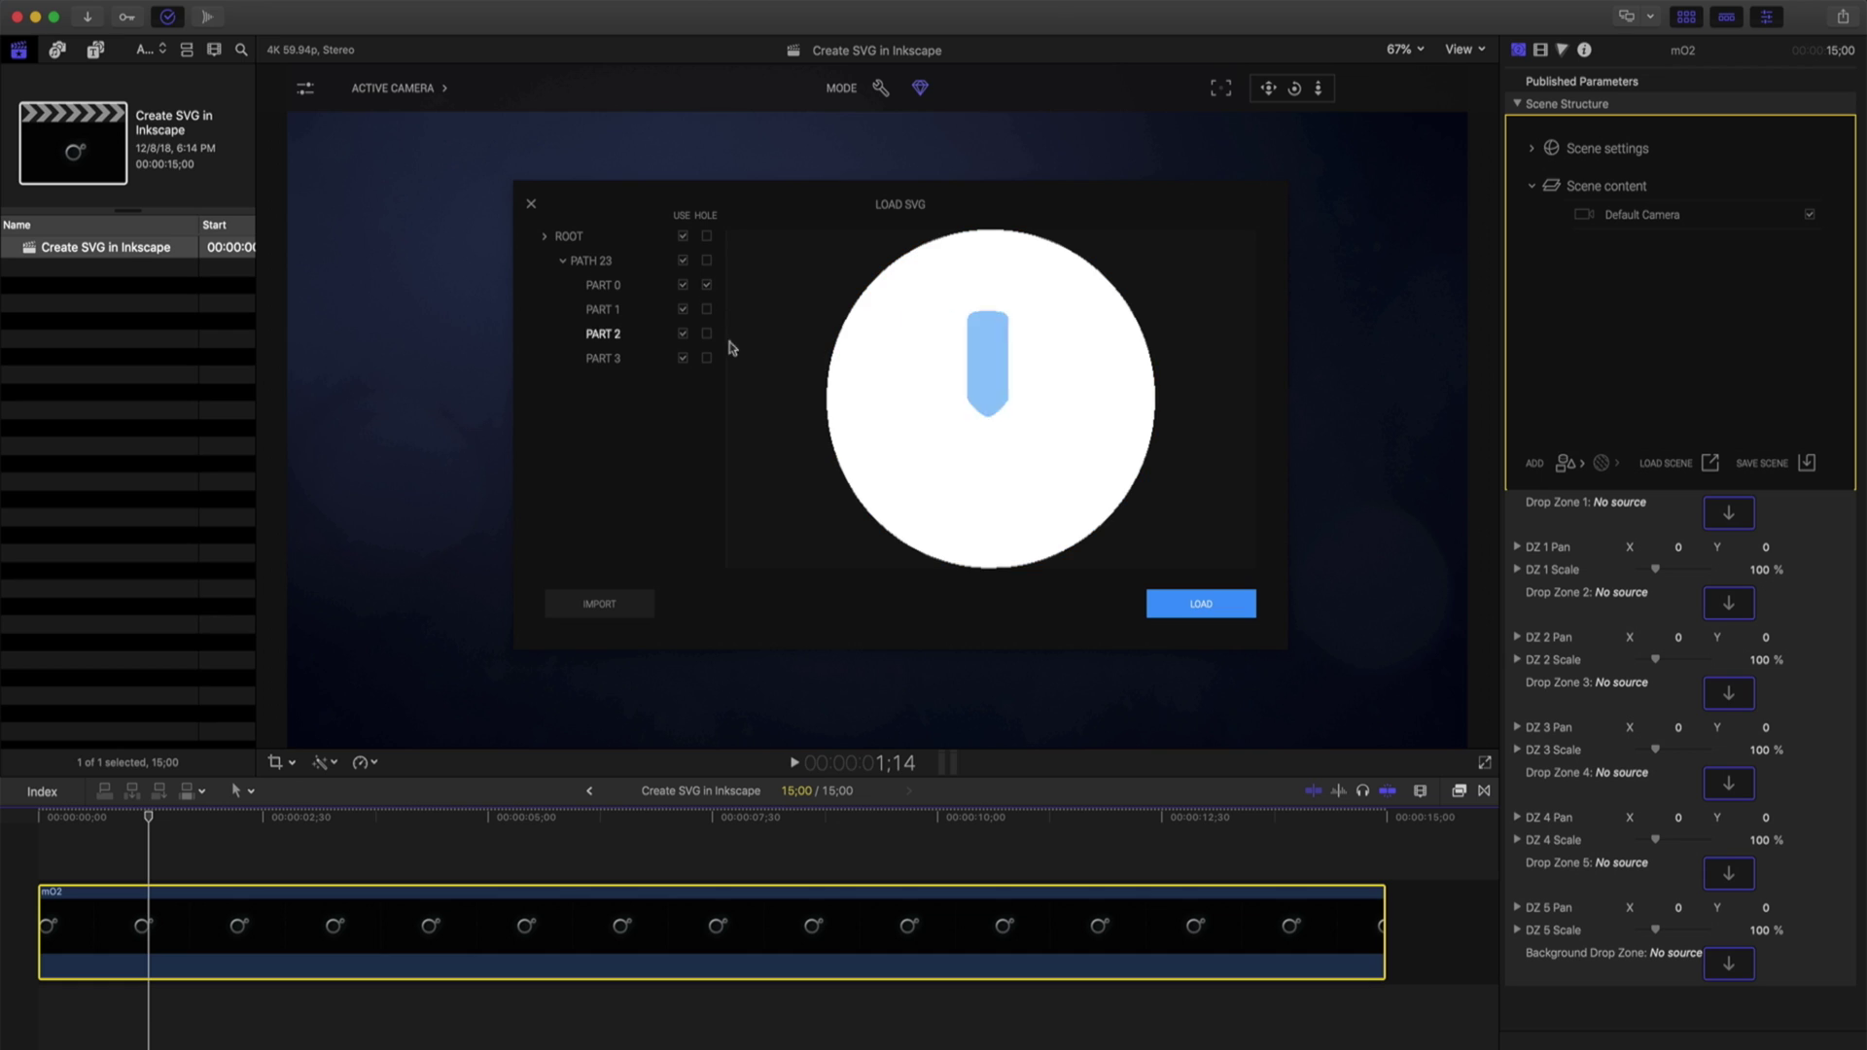
{"action": "left_click", "coordinate": [706, 311]}
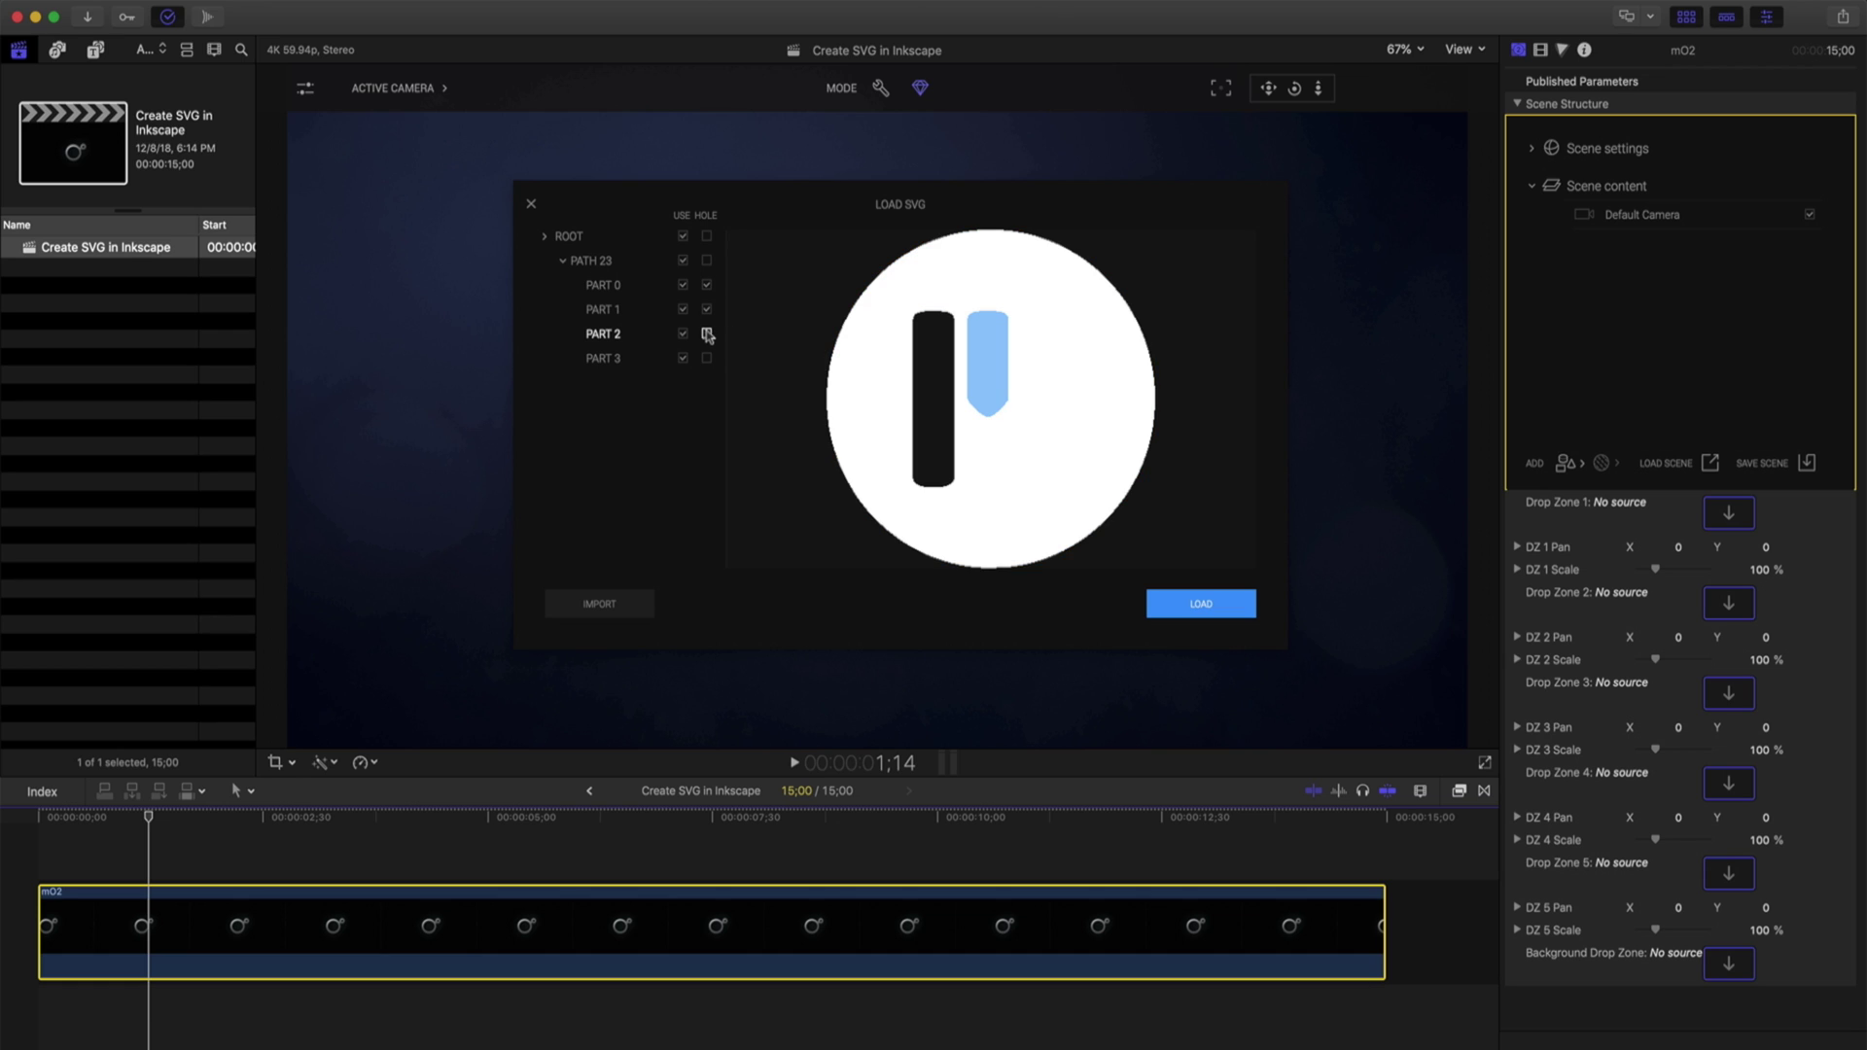
{"action": "left_click", "coordinate": [707, 335]}
{"action": "left_click", "coordinate": [706, 359]}
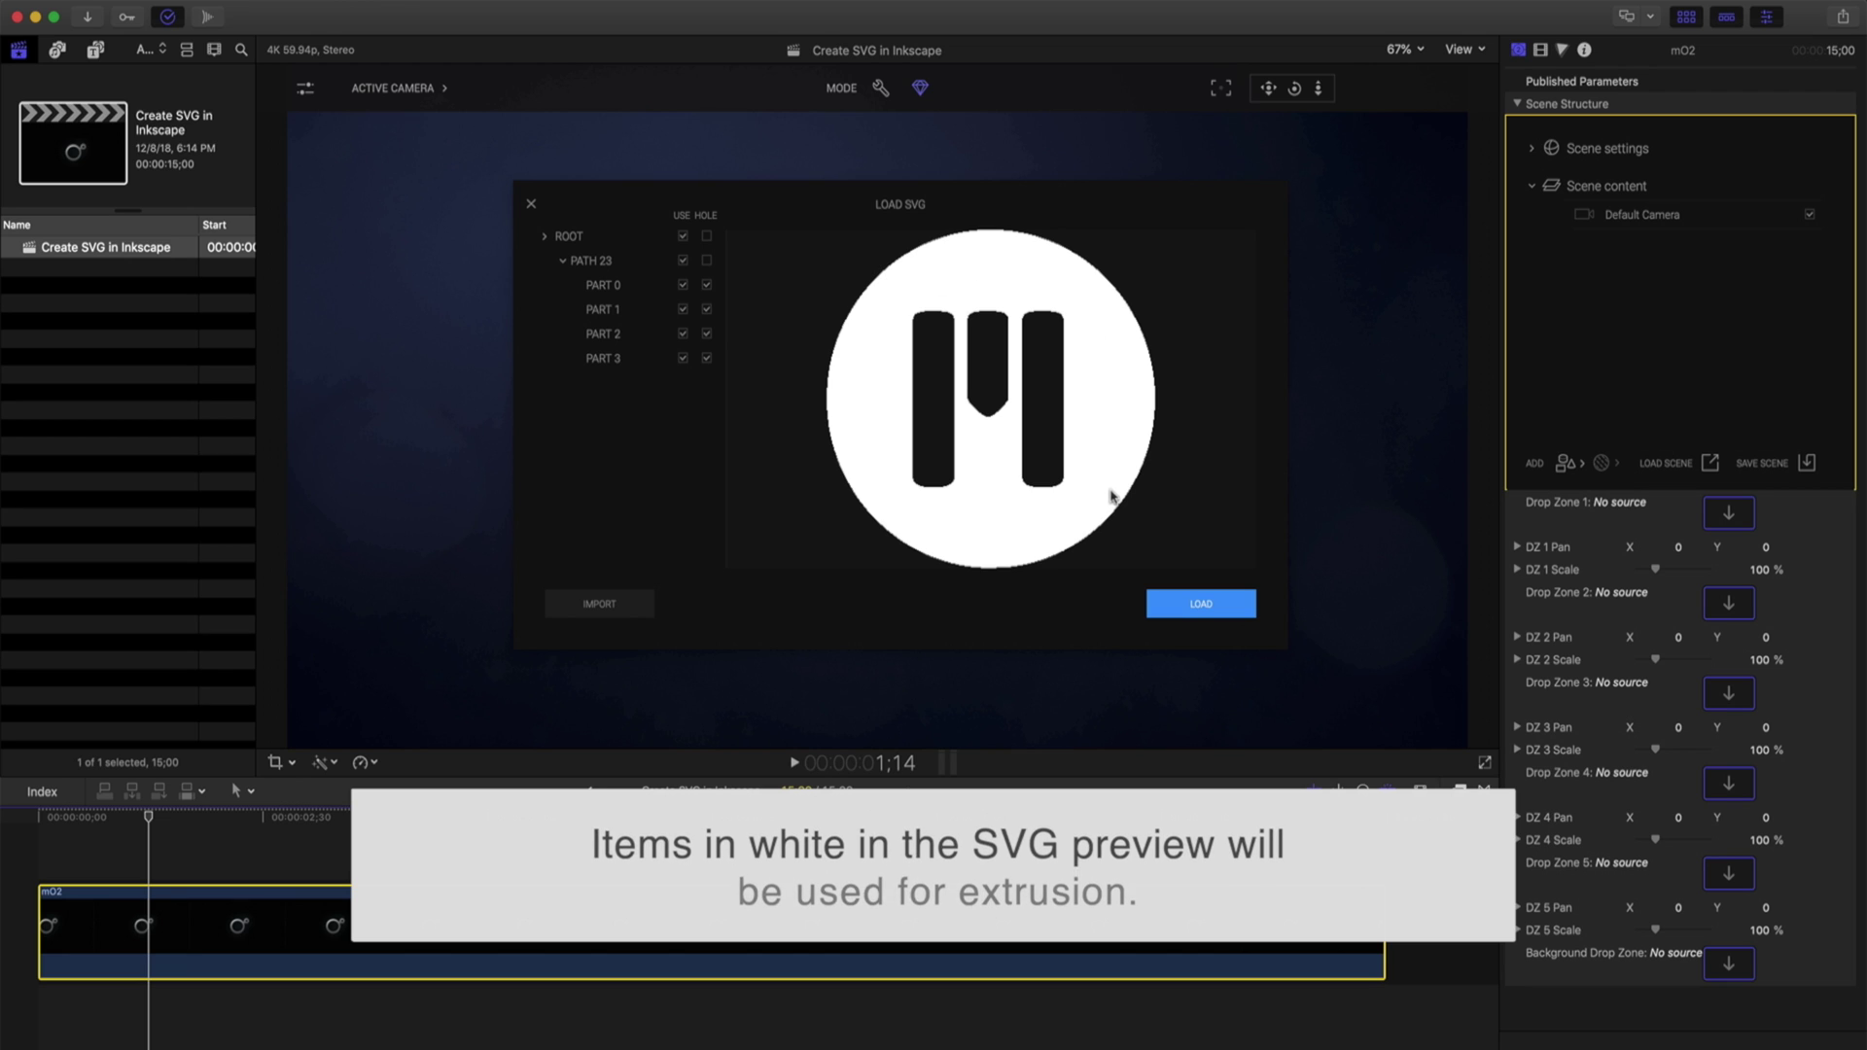
{"action": "left_click", "coordinate": [1229, 603]}
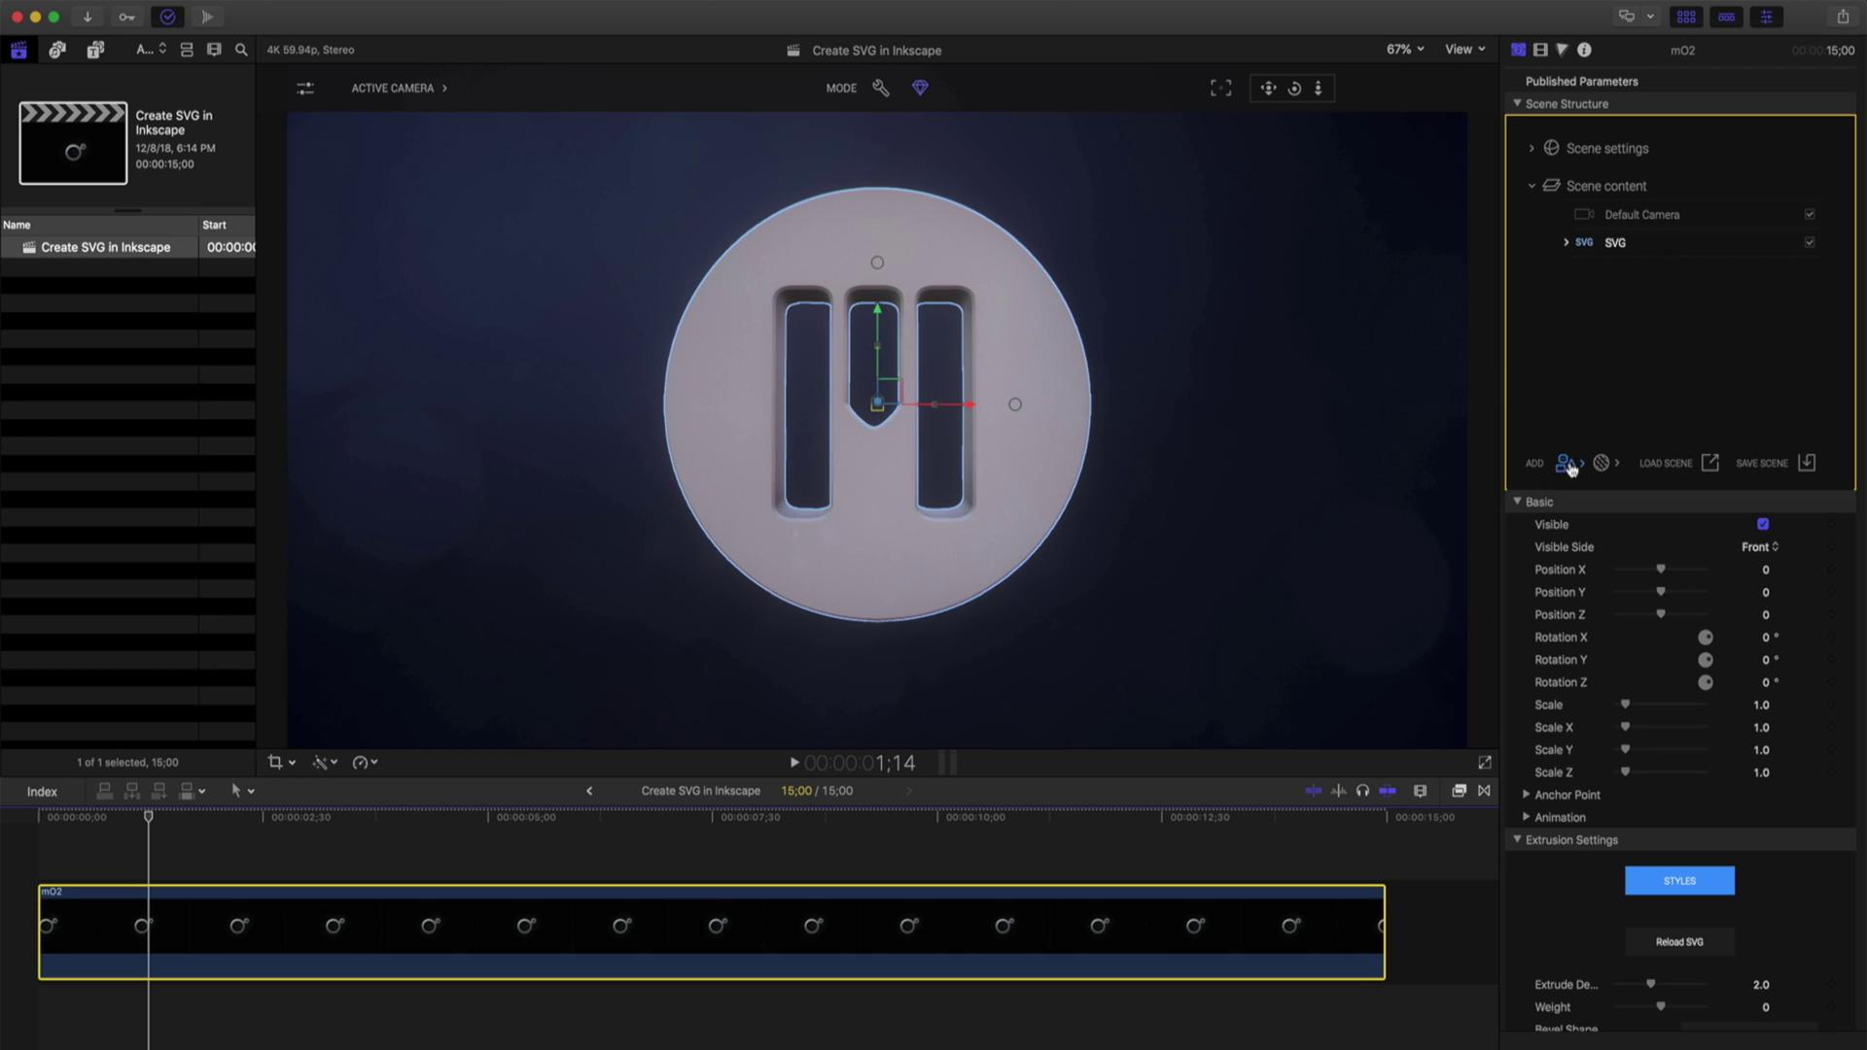
Add another SVG object from GIMP.SVG and expand PATH 24's parts.
{"action": "left_click", "coordinate": [1563, 463]}
{"action": "mouse_move", "coordinate": [1617, 498]}
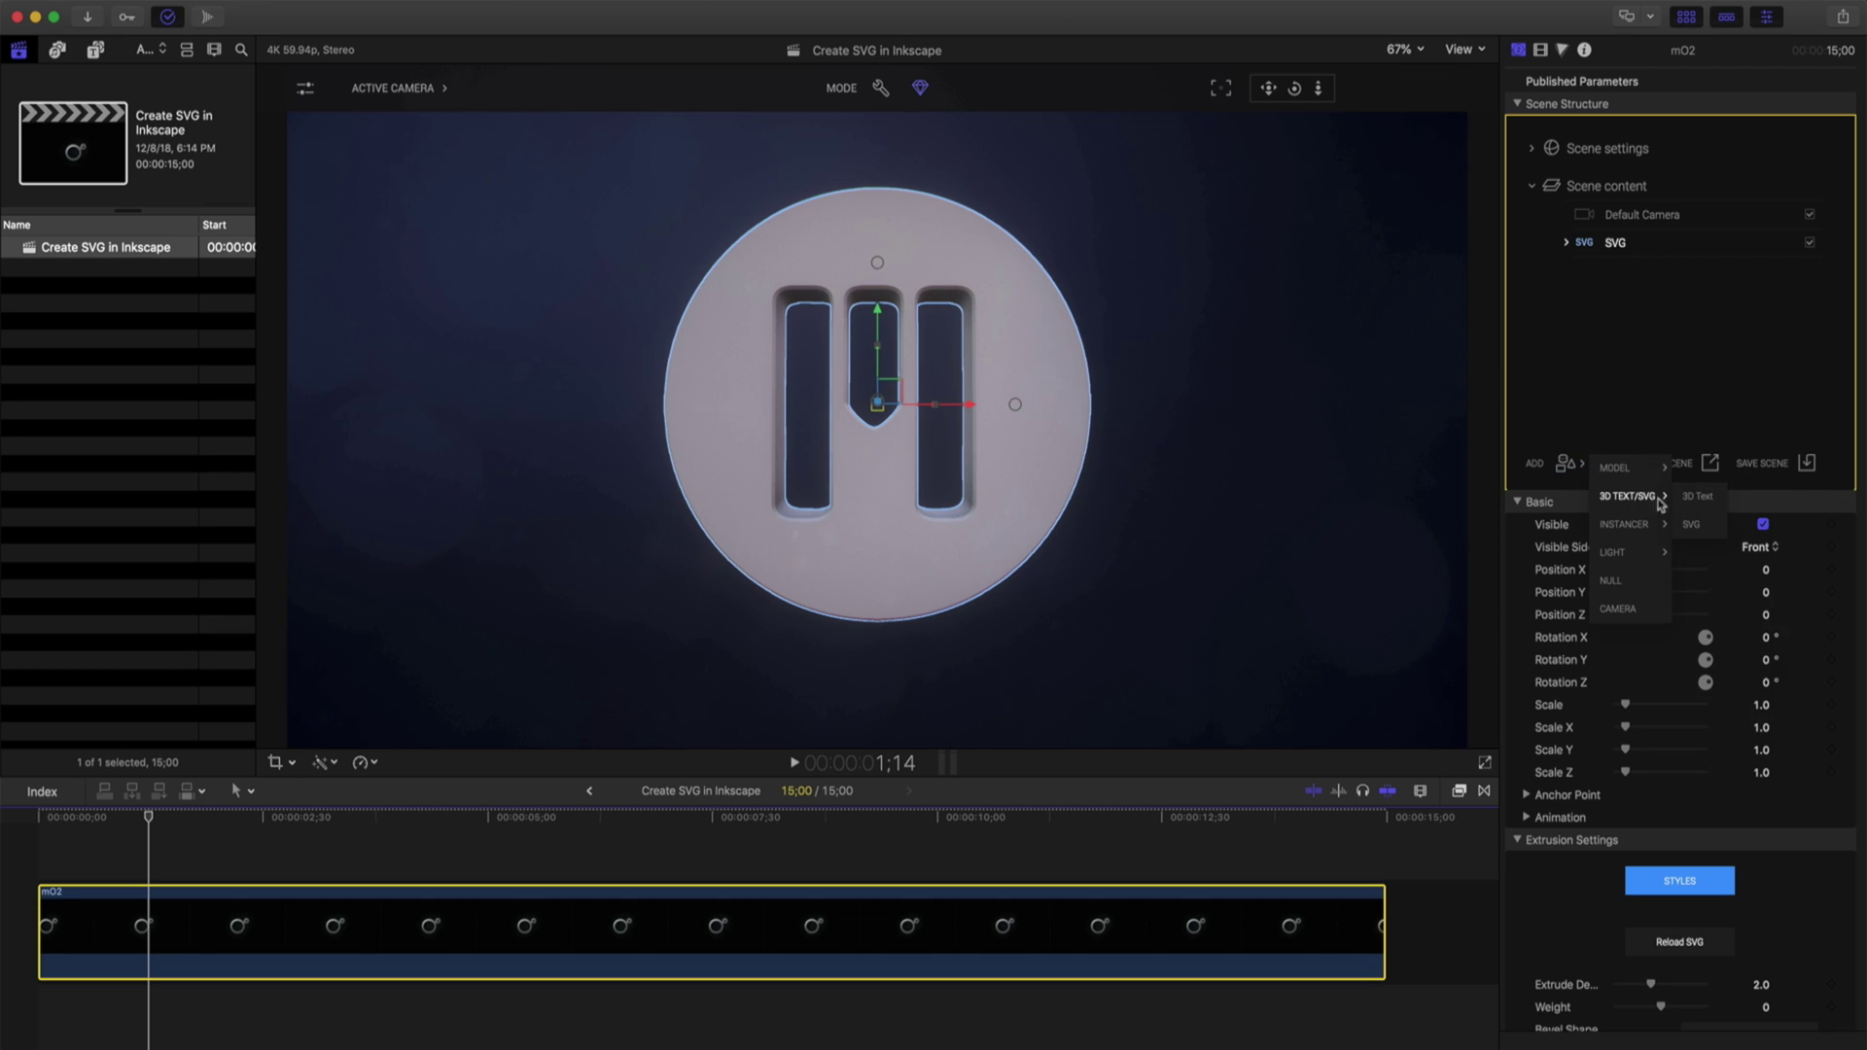
{"action": "left_click", "coordinate": [1708, 530]}
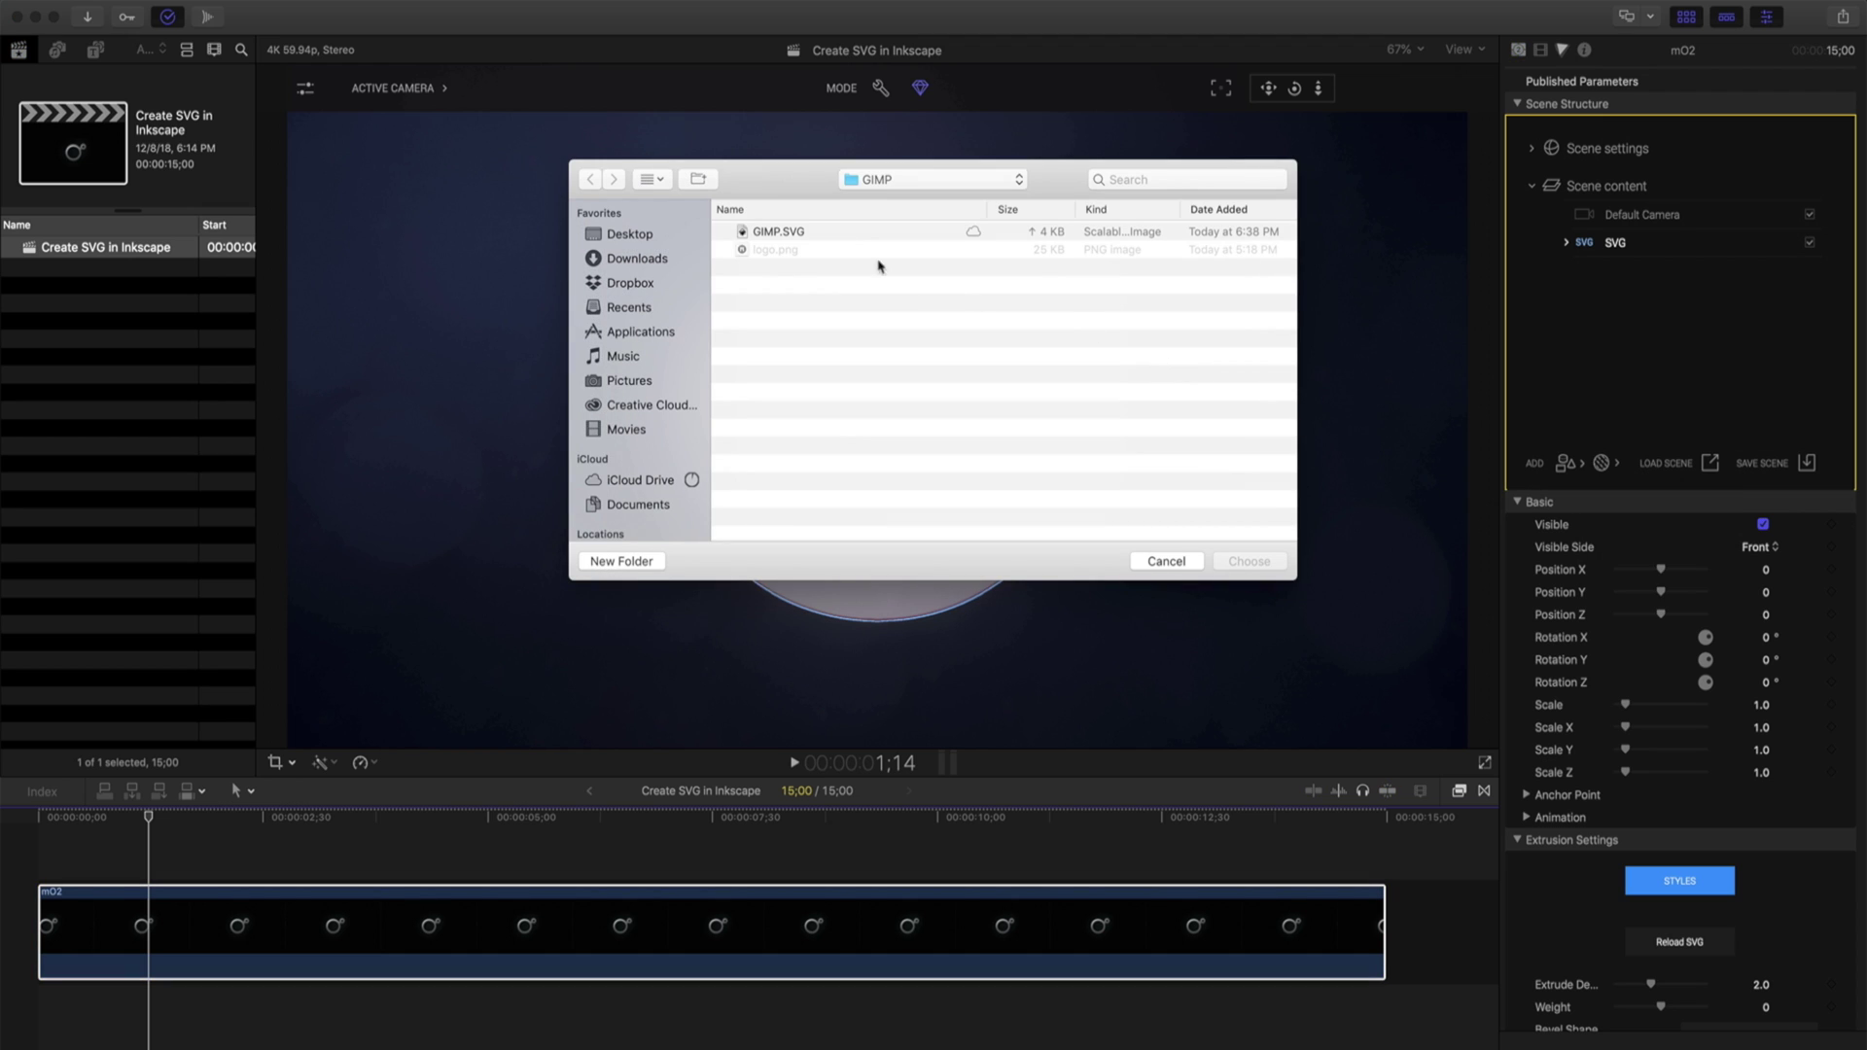
{"action": "left_click", "coordinate": [817, 233]}
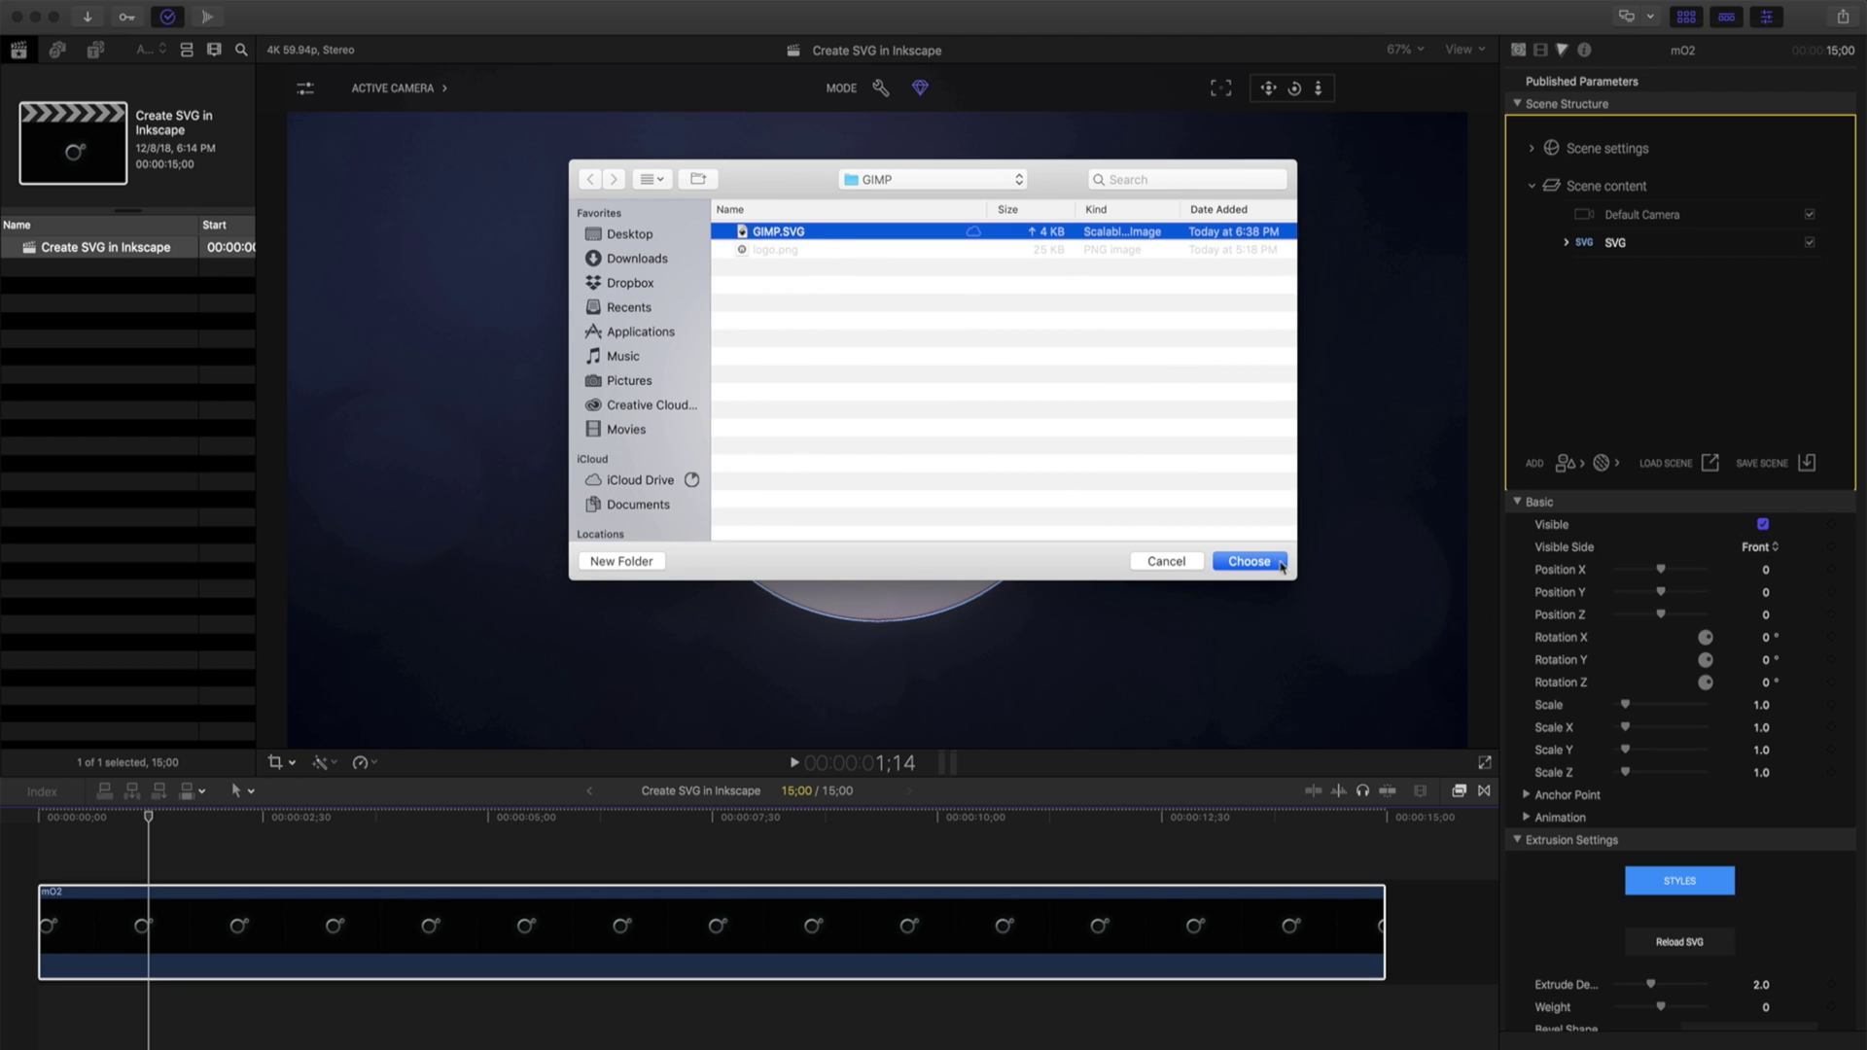
{"action": "left_click", "coordinate": [1249, 561]}
{"action": "left_click", "coordinate": [561, 263]}
Exclude PART 0, keep parts 1–3 solid rather than holes, and load the bars-only logo.
{"action": "left_click", "coordinate": [706, 285]}
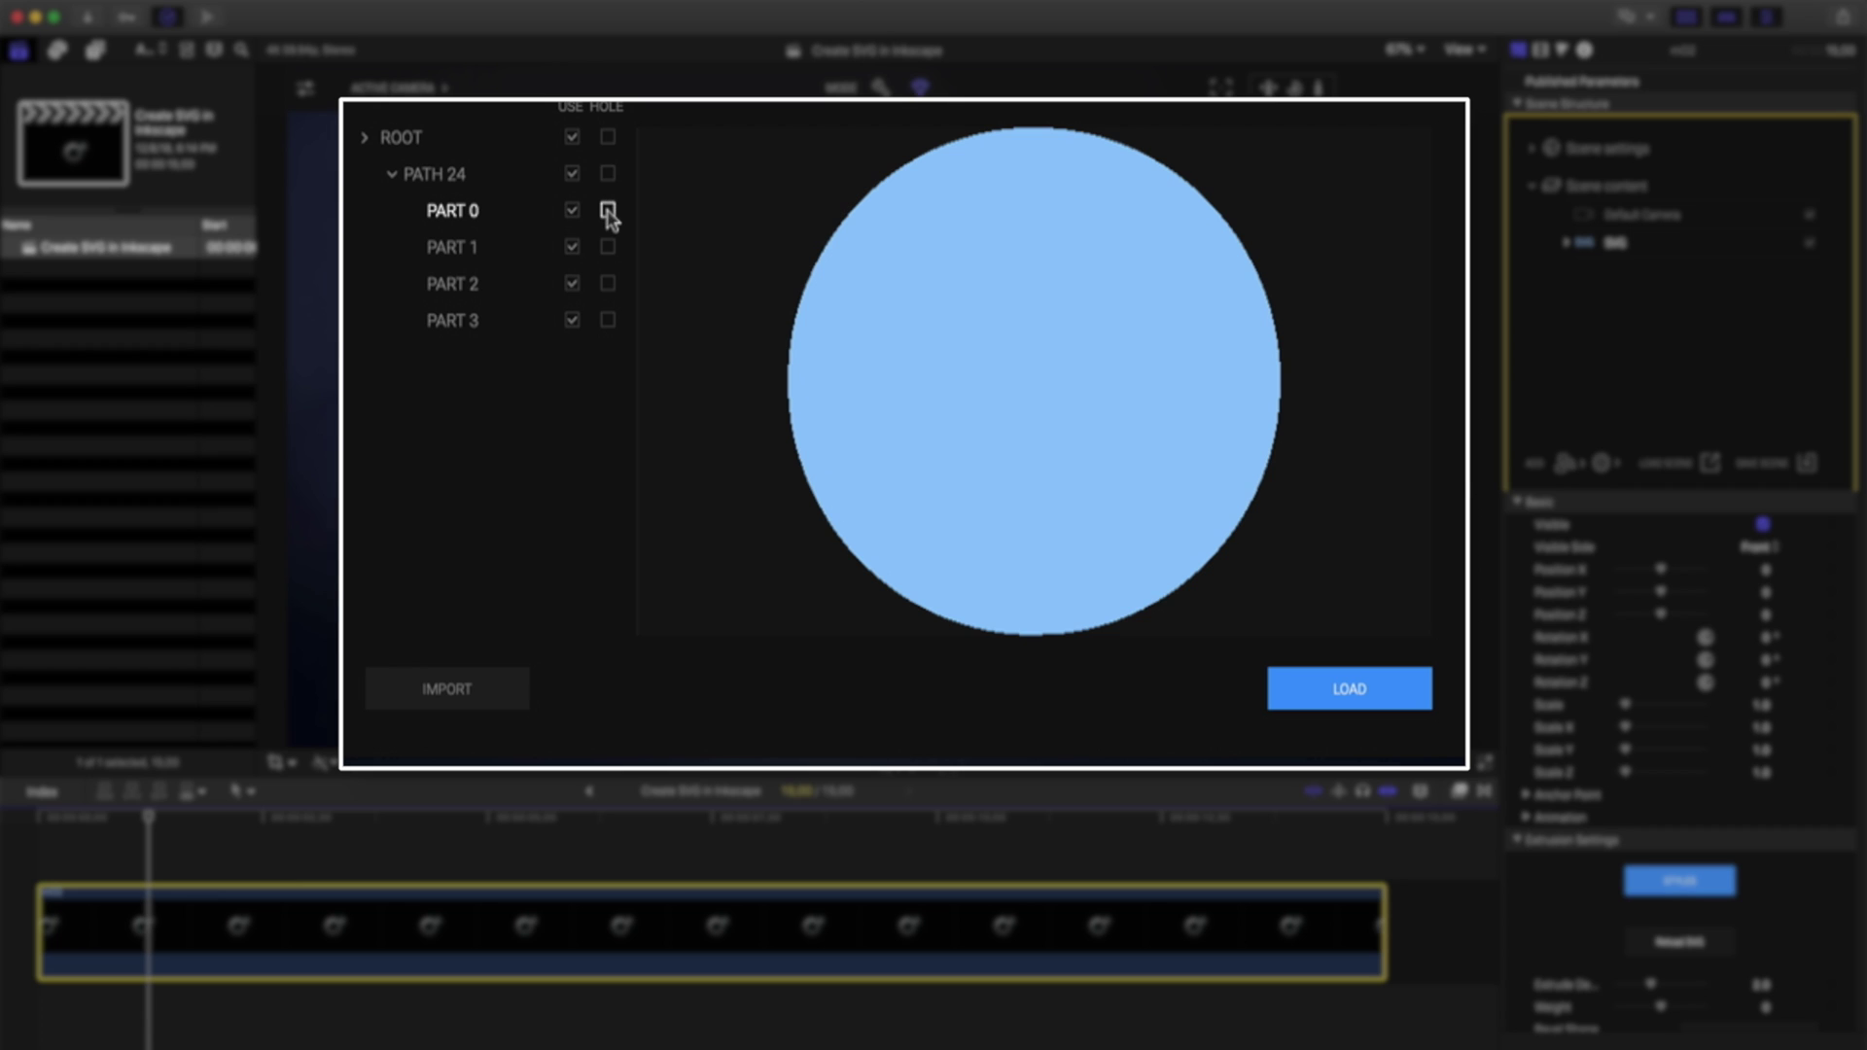
{"action": "left_click", "coordinate": [706, 309]}
{"action": "left_click", "coordinate": [607, 284]}
{"action": "left_click", "coordinate": [607, 320]}
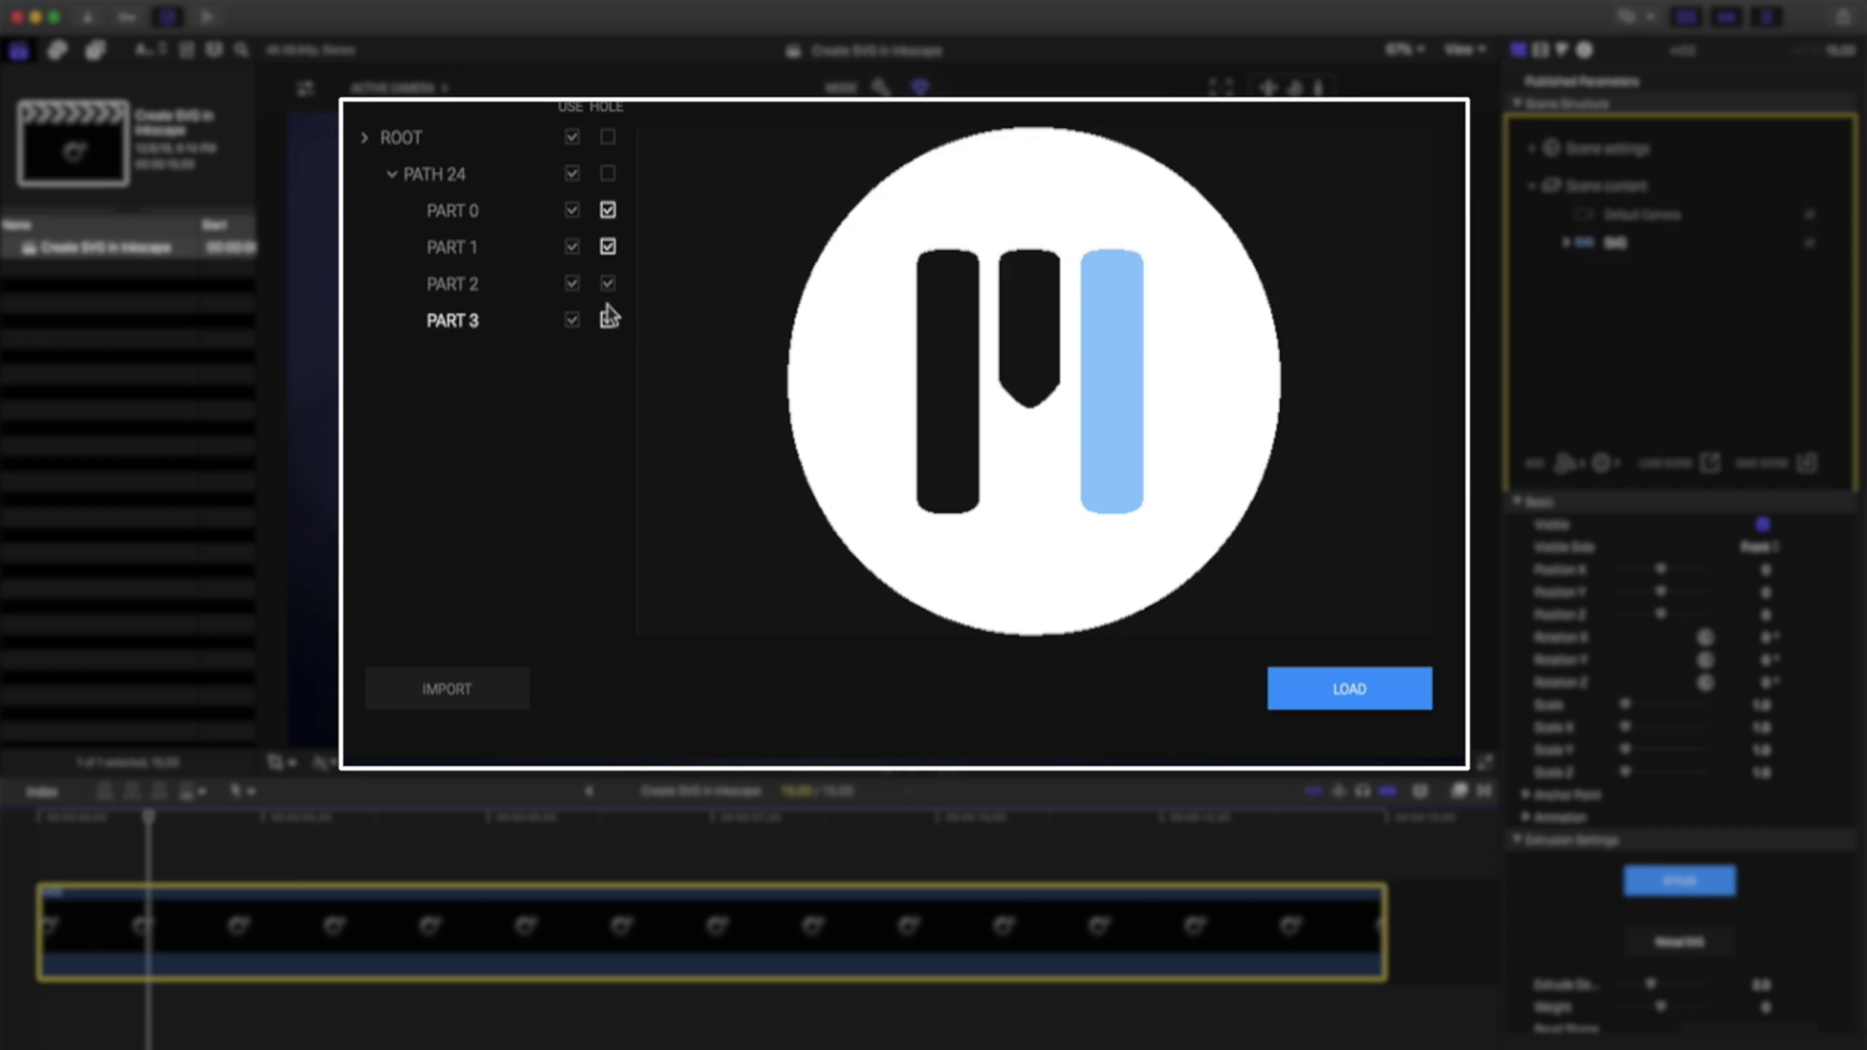
{"action": "left_click", "coordinate": [573, 210]}
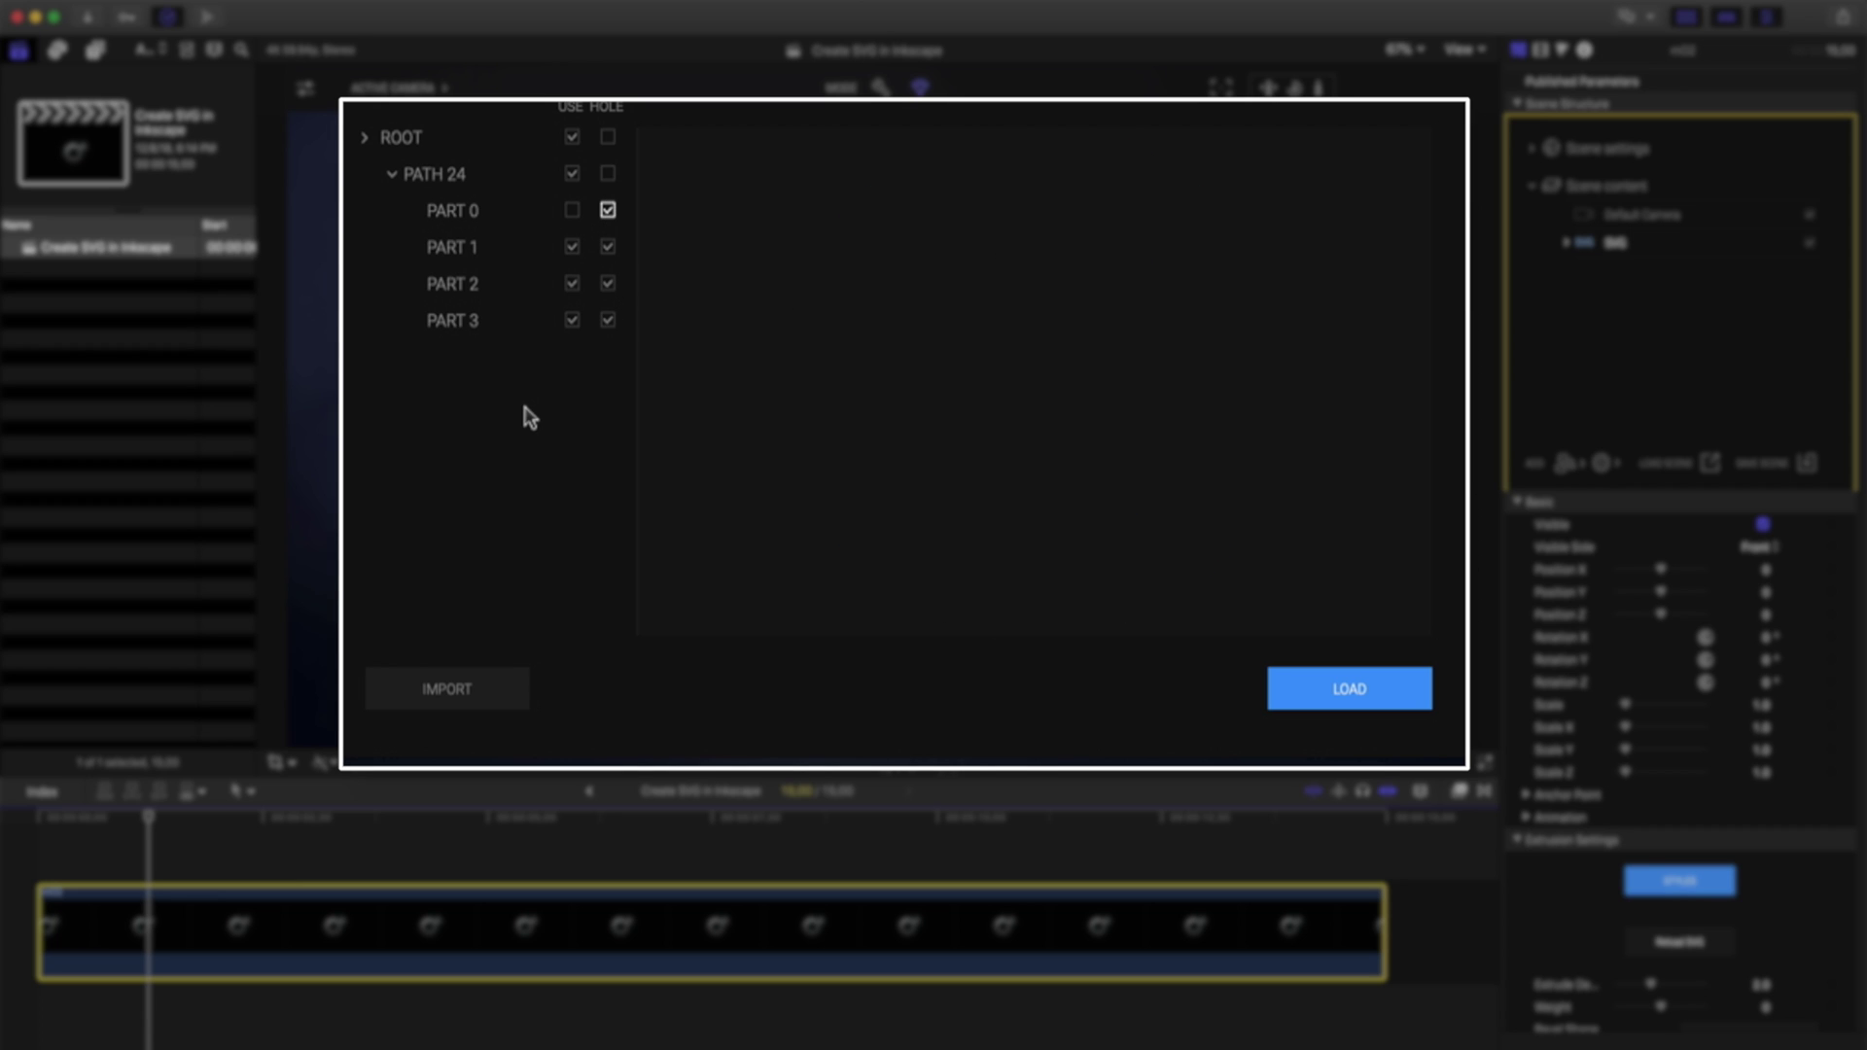
{"action": "left_click", "coordinate": [608, 247]}
{"action": "left_click", "coordinate": [608, 284]}
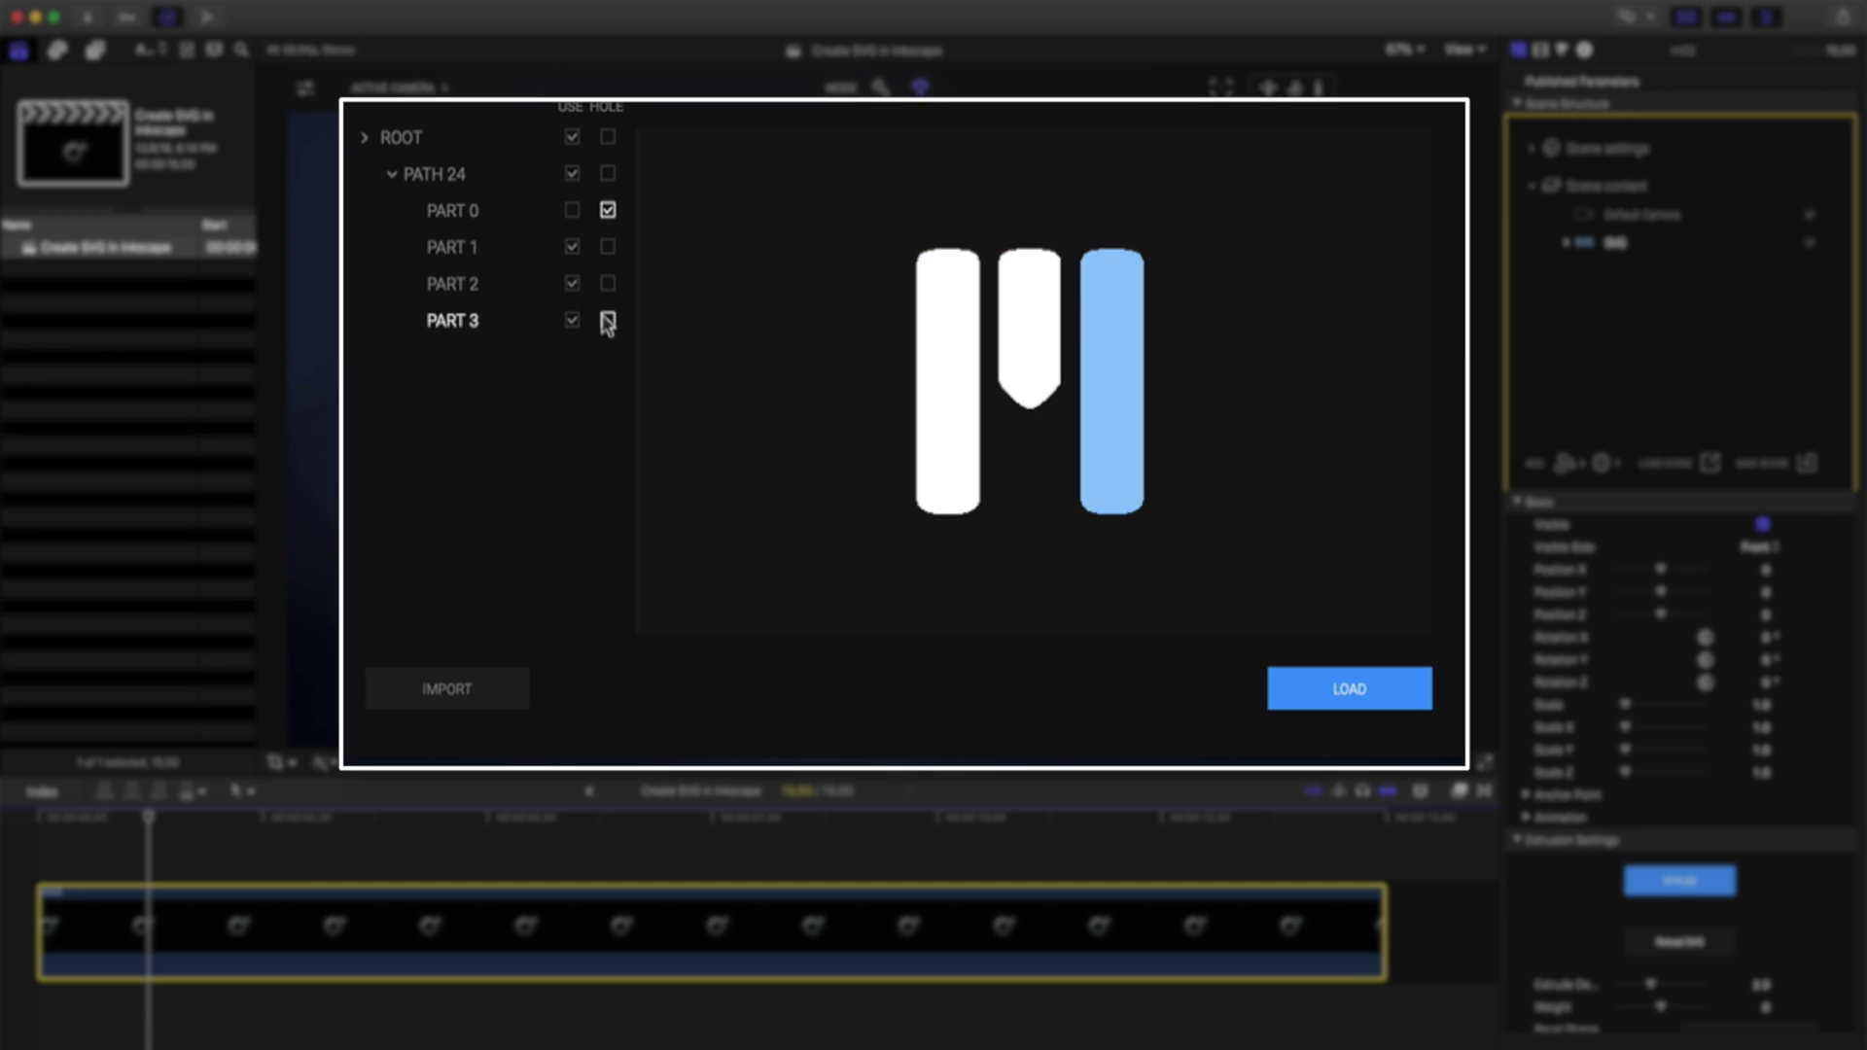
{"action": "left_click", "coordinate": [608, 320]}
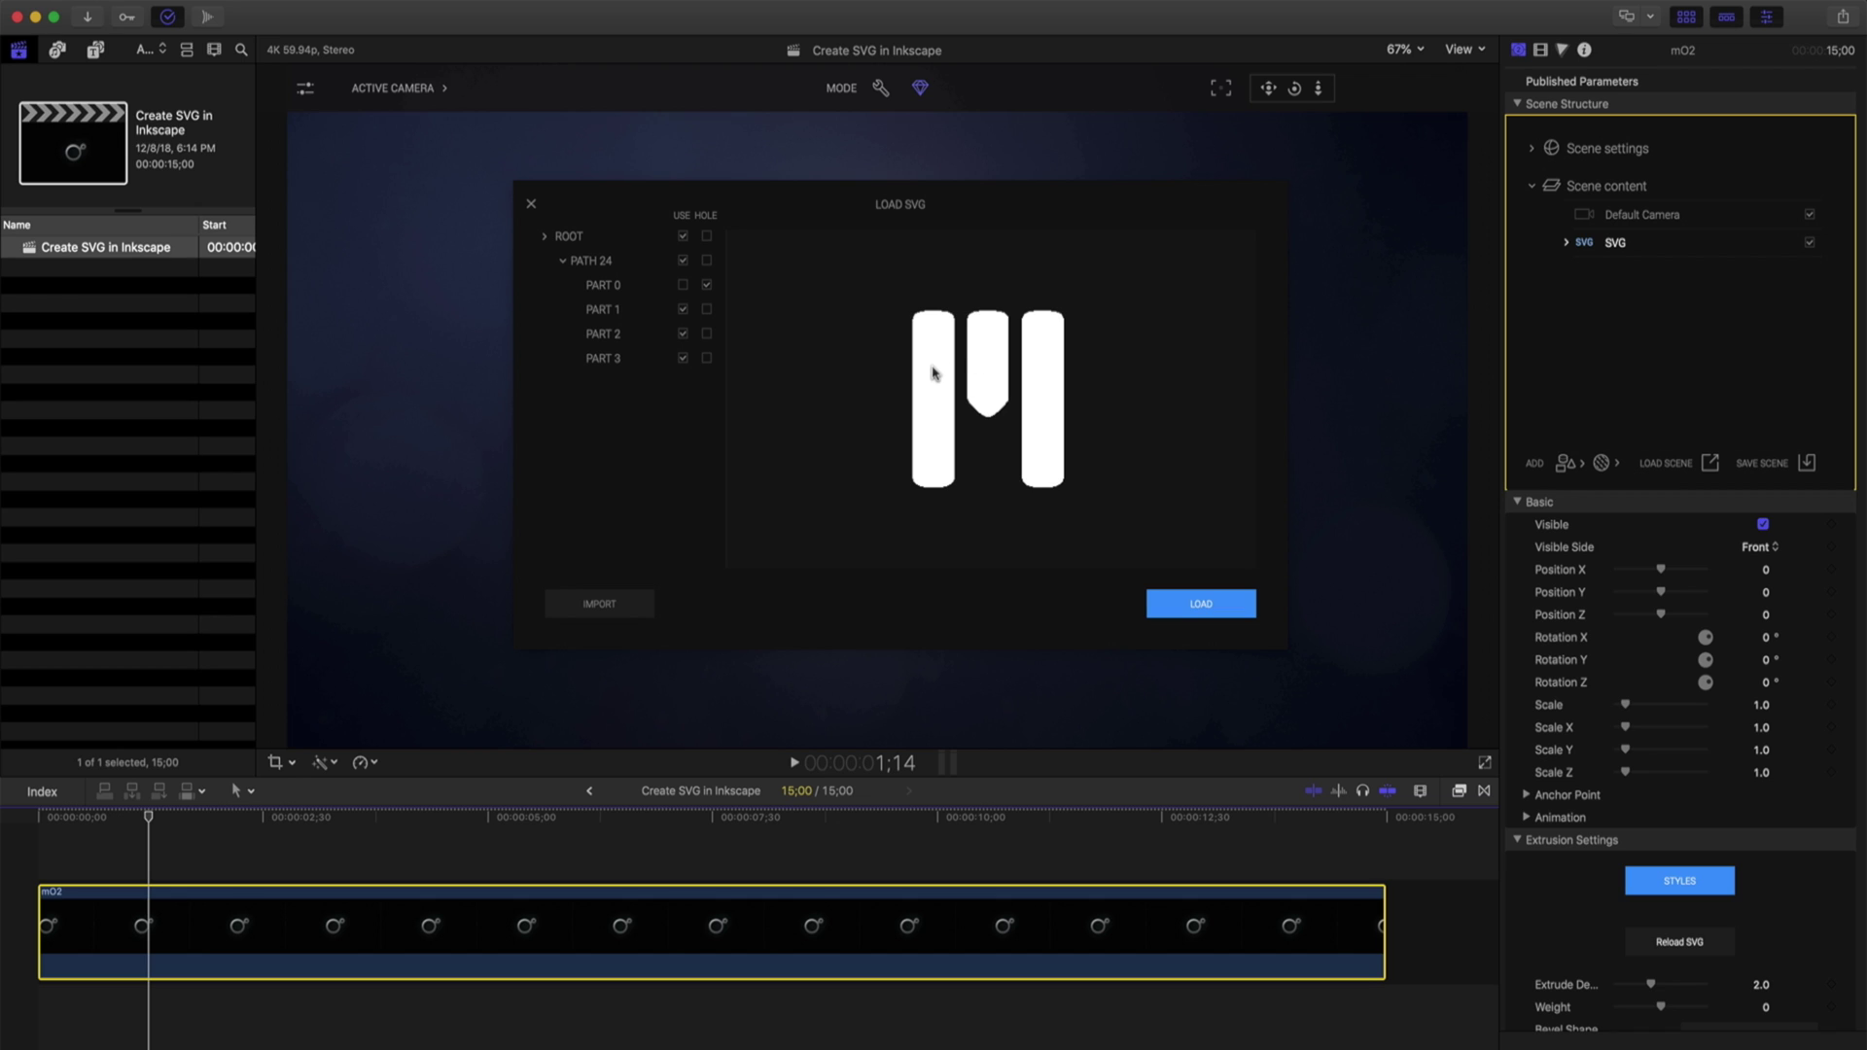
{"action": "left_click", "coordinate": [1230, 607]}
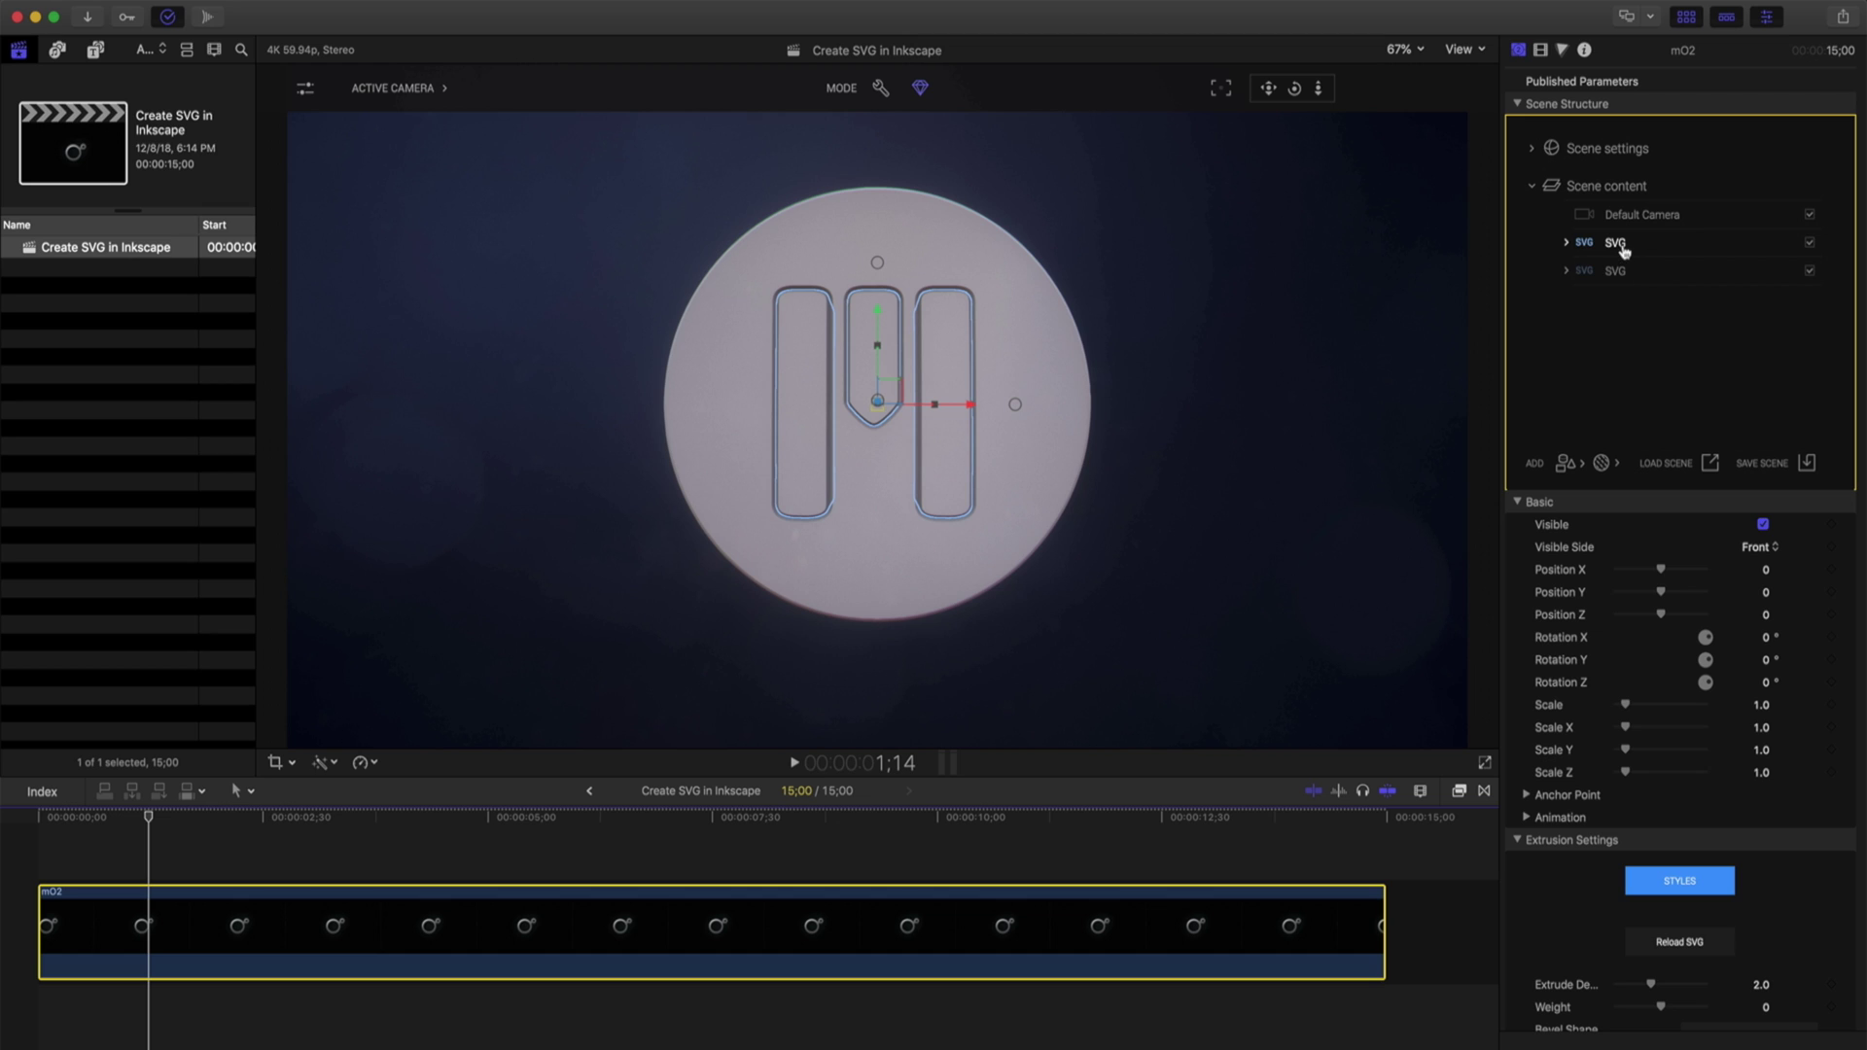
Apply the Aluminium Brushed library material to the bars object.
{"action": "left_click", "coordinate": [1624, 272]}
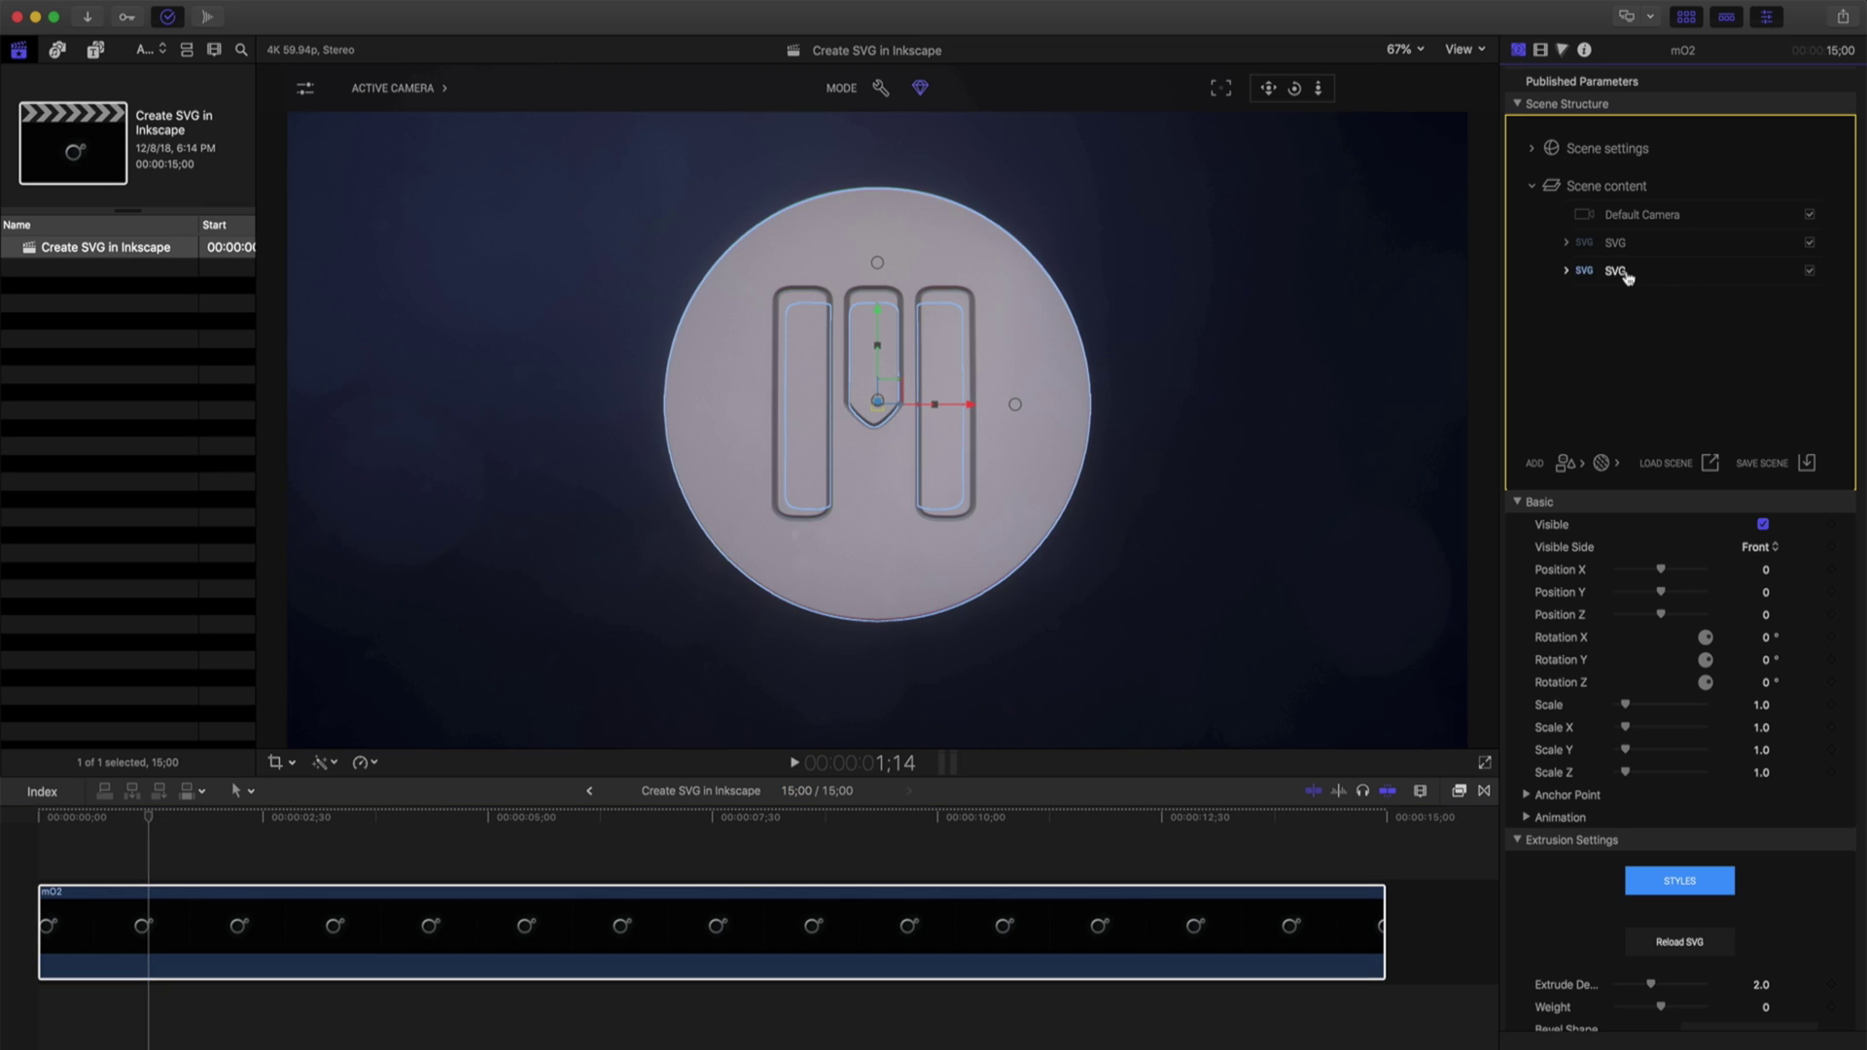
{"action": "left_click", "coordinate": [1613, 246]}
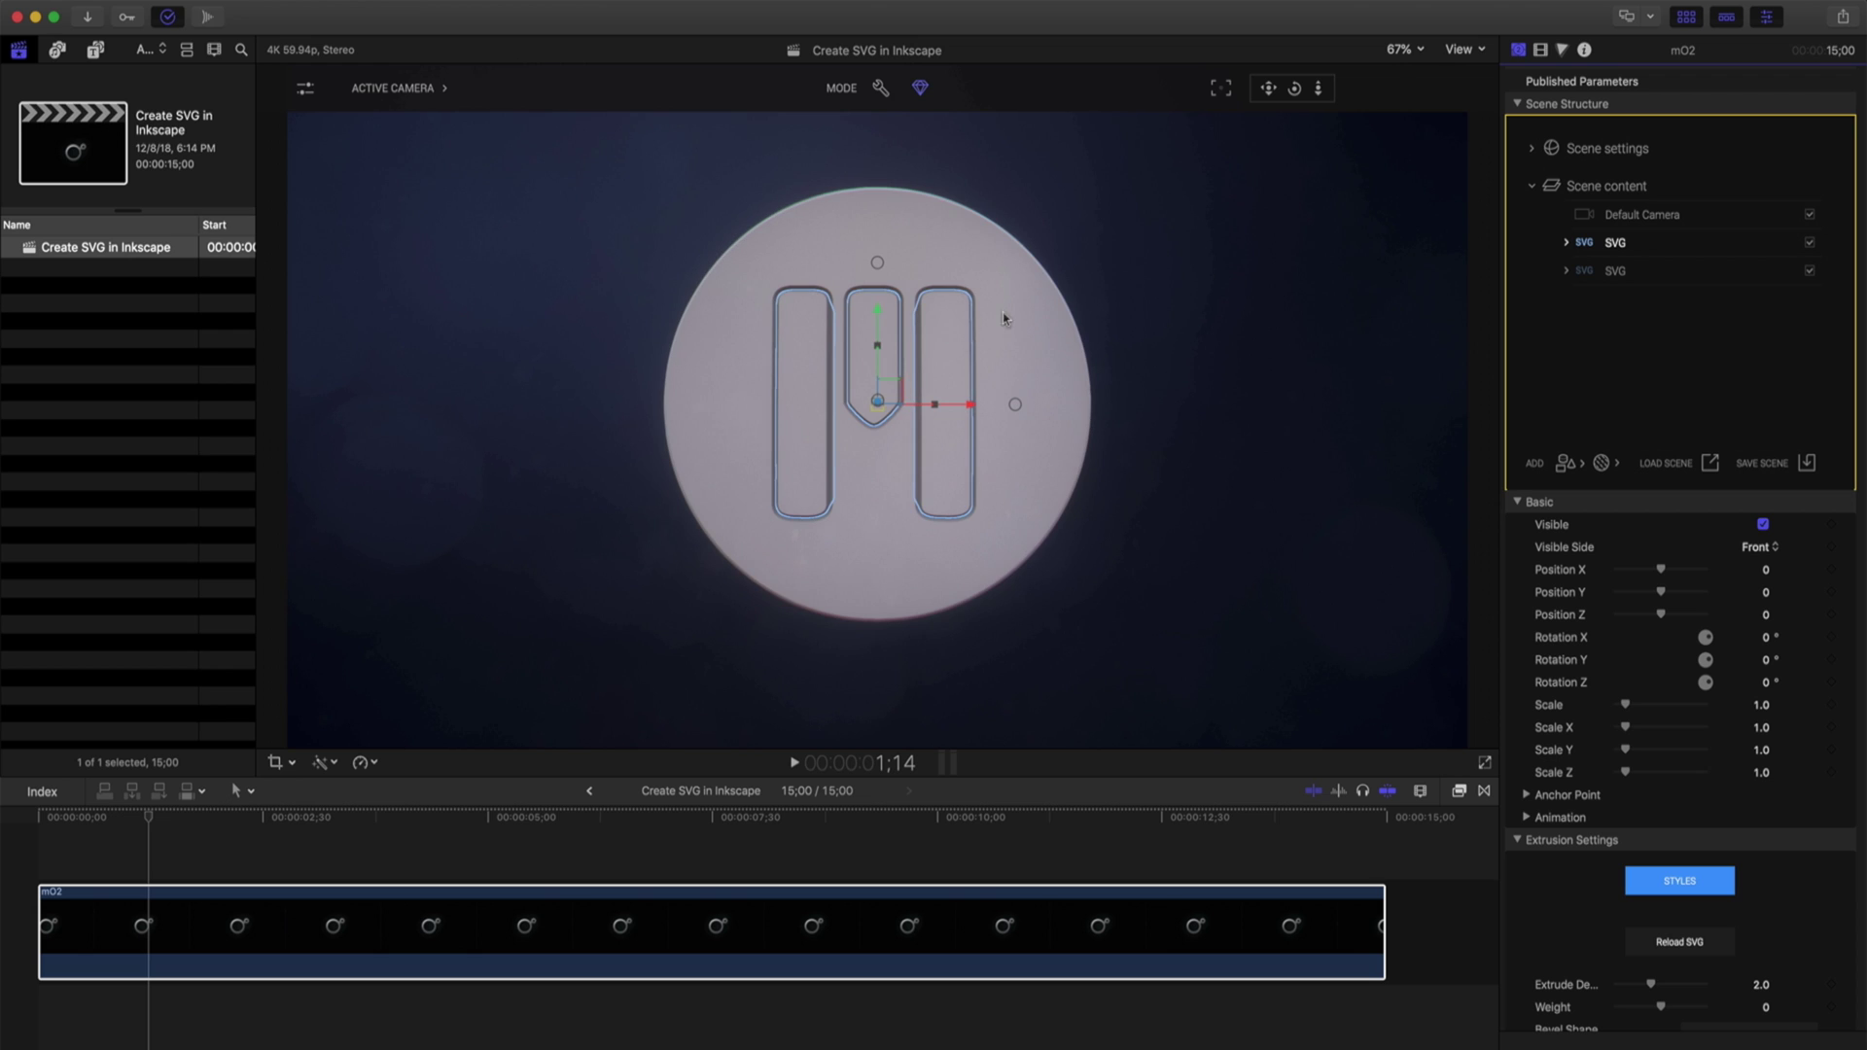
{"action": "left_click", "coordinate": [1600, 464]}
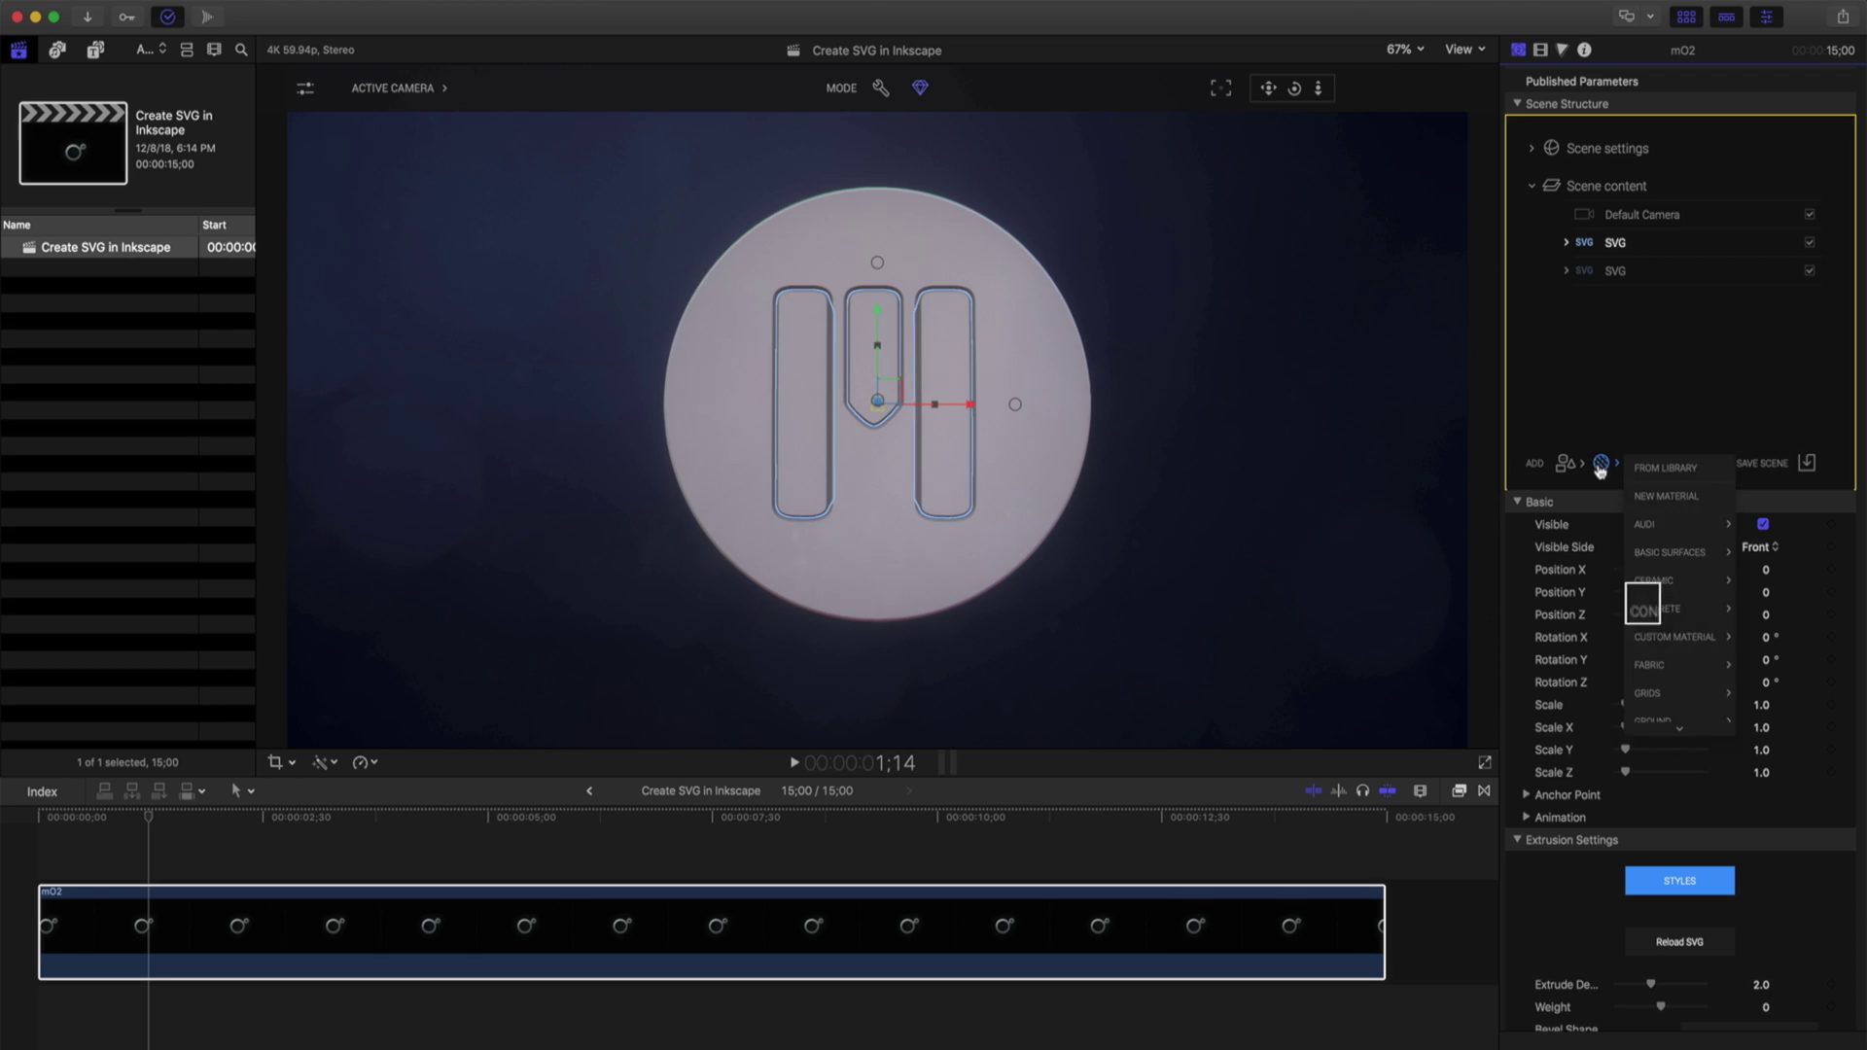
{"action": "left_click", "coordinate": [1652, 473]}
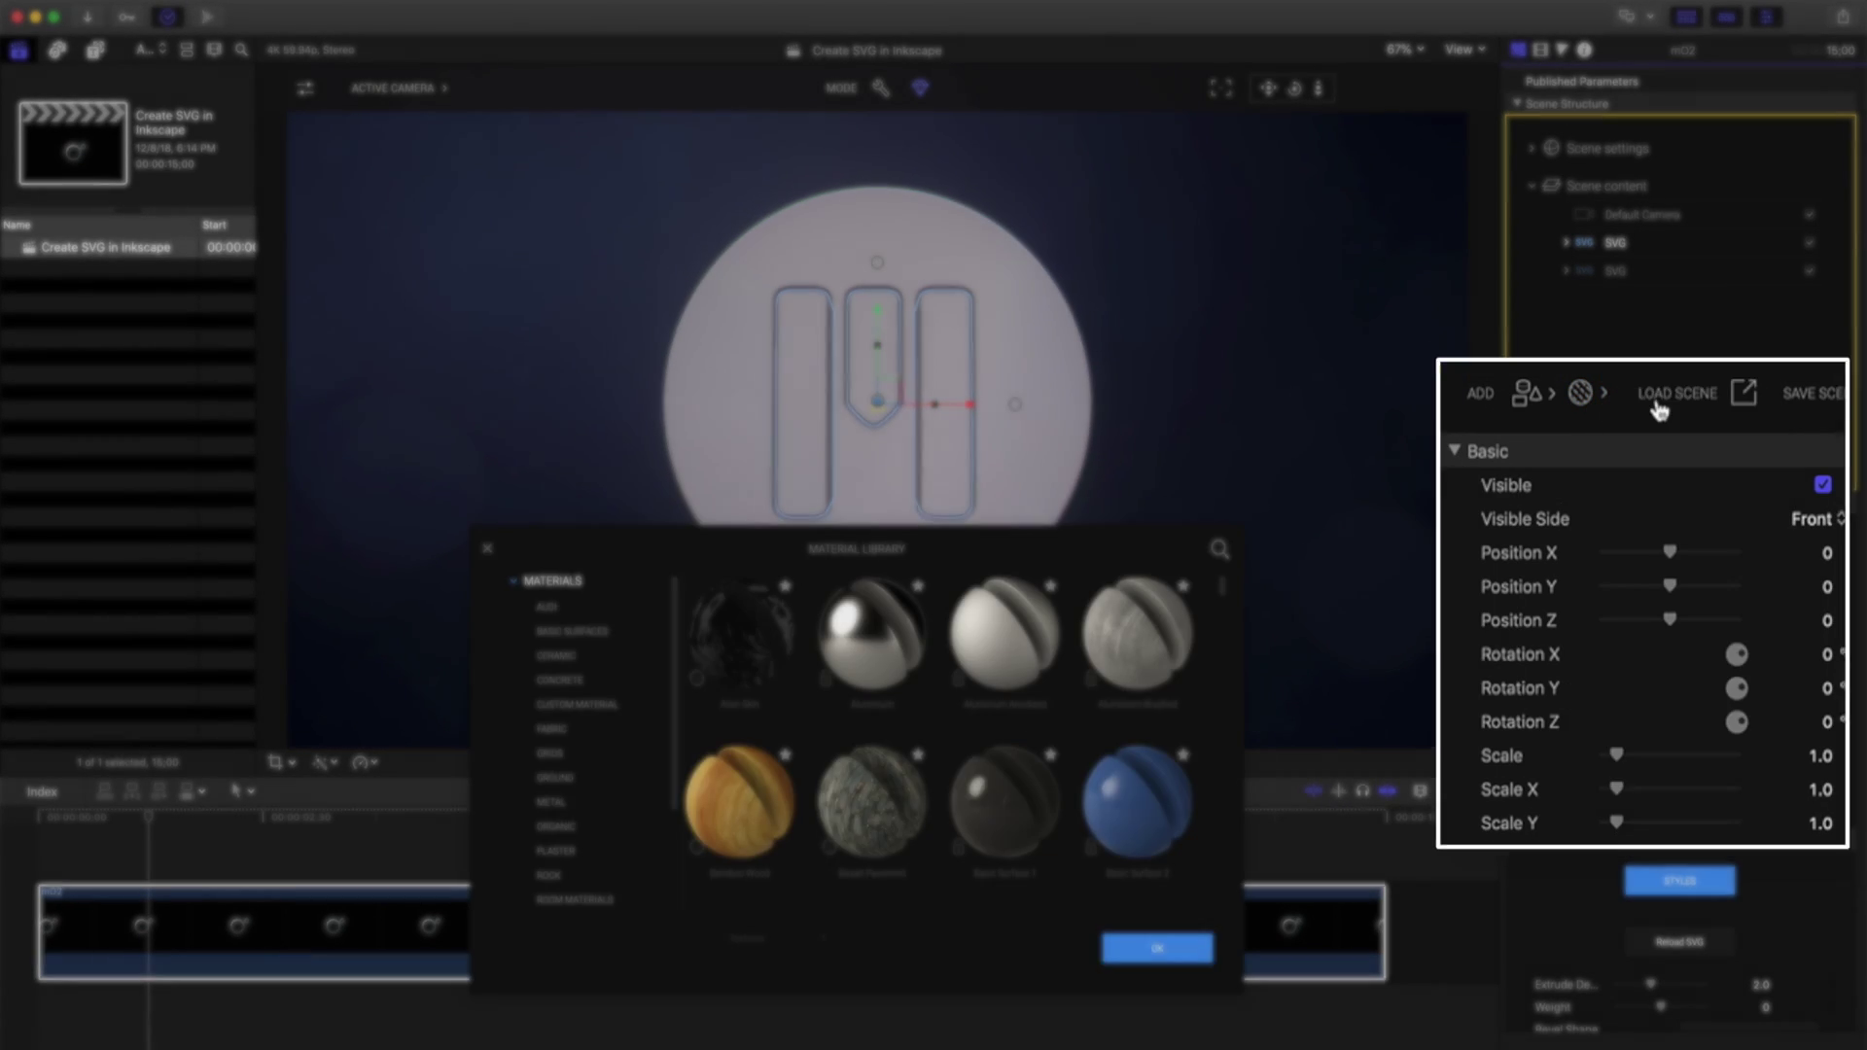
{"action": "left_click", "coordinate": [1134, 647]}
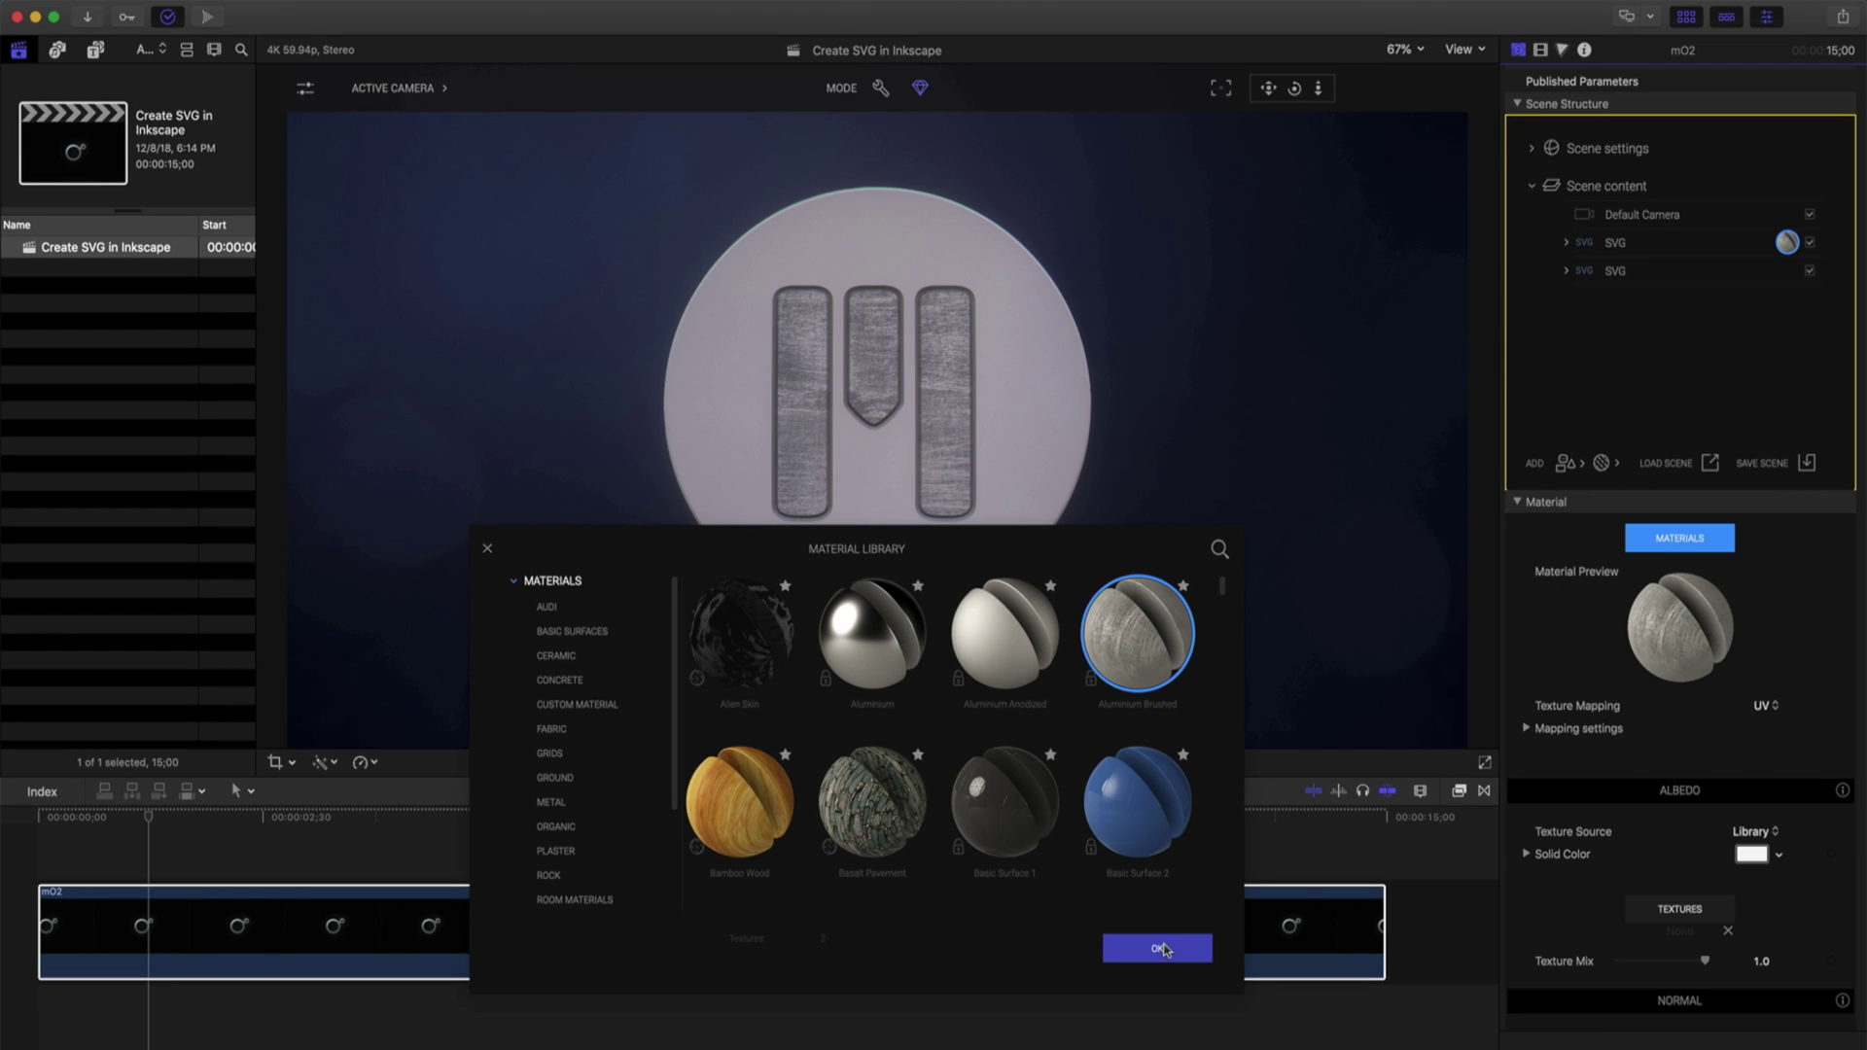
{"action": "left_click", "coordinate": [1159, 948]}
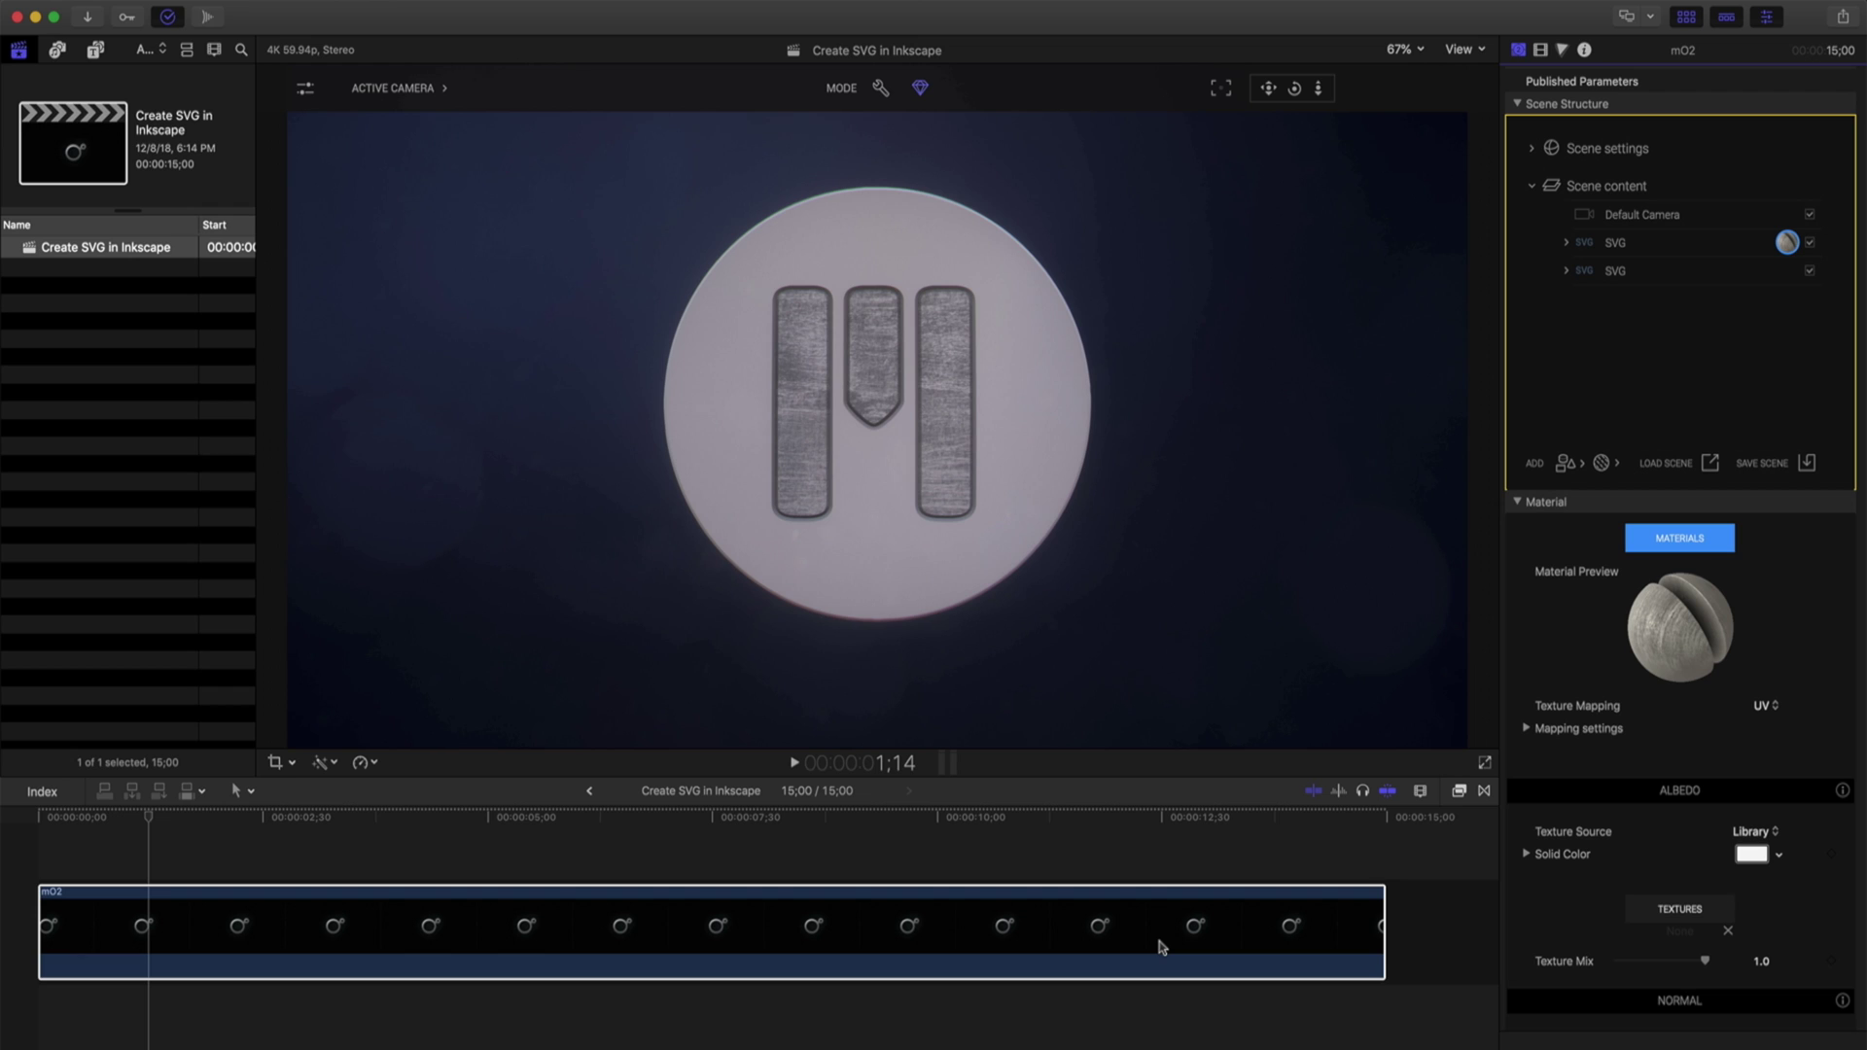
{"action": "left_click", "coordinate": [1616, 272]}
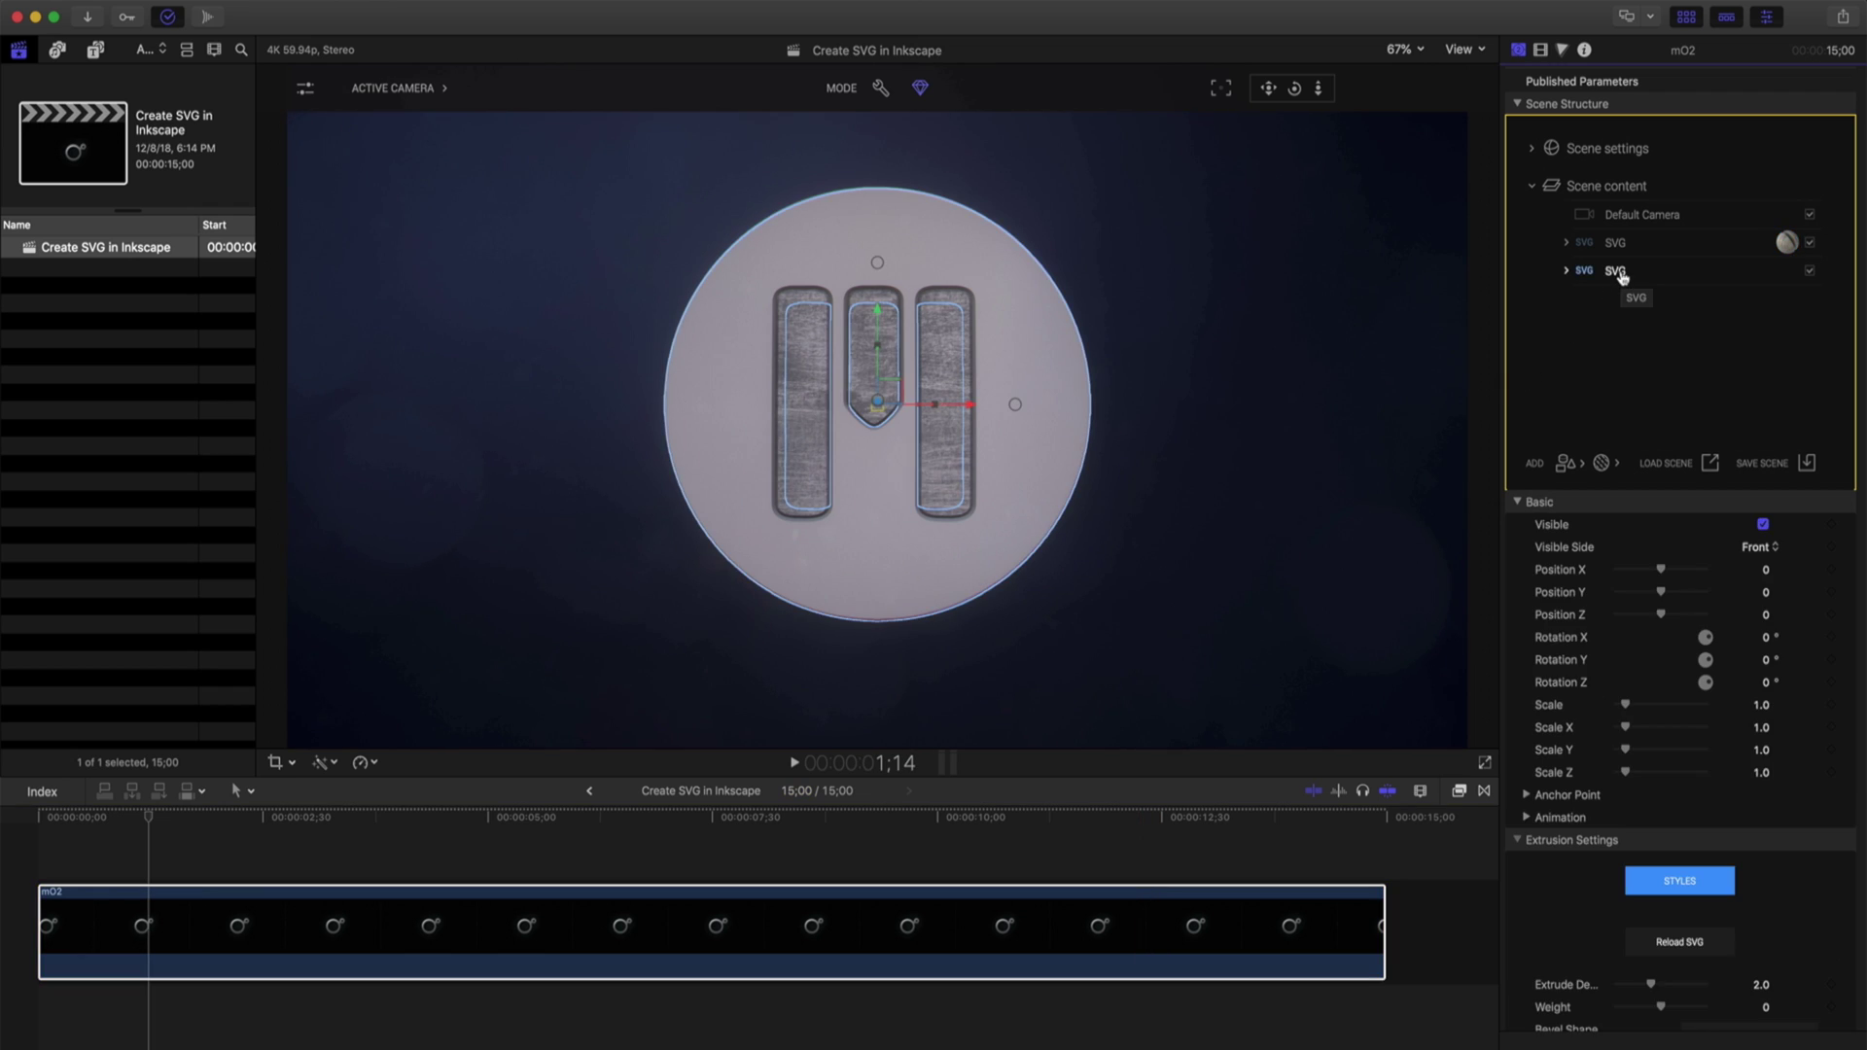
Apply the Plastic style preset (depth 1.04, weight 0.25) to the disc and play the preview.
{"action": "left_click", "coordinate": [1565, 271]}
{"action": "left_click", "coordinate": [1711, 885]}
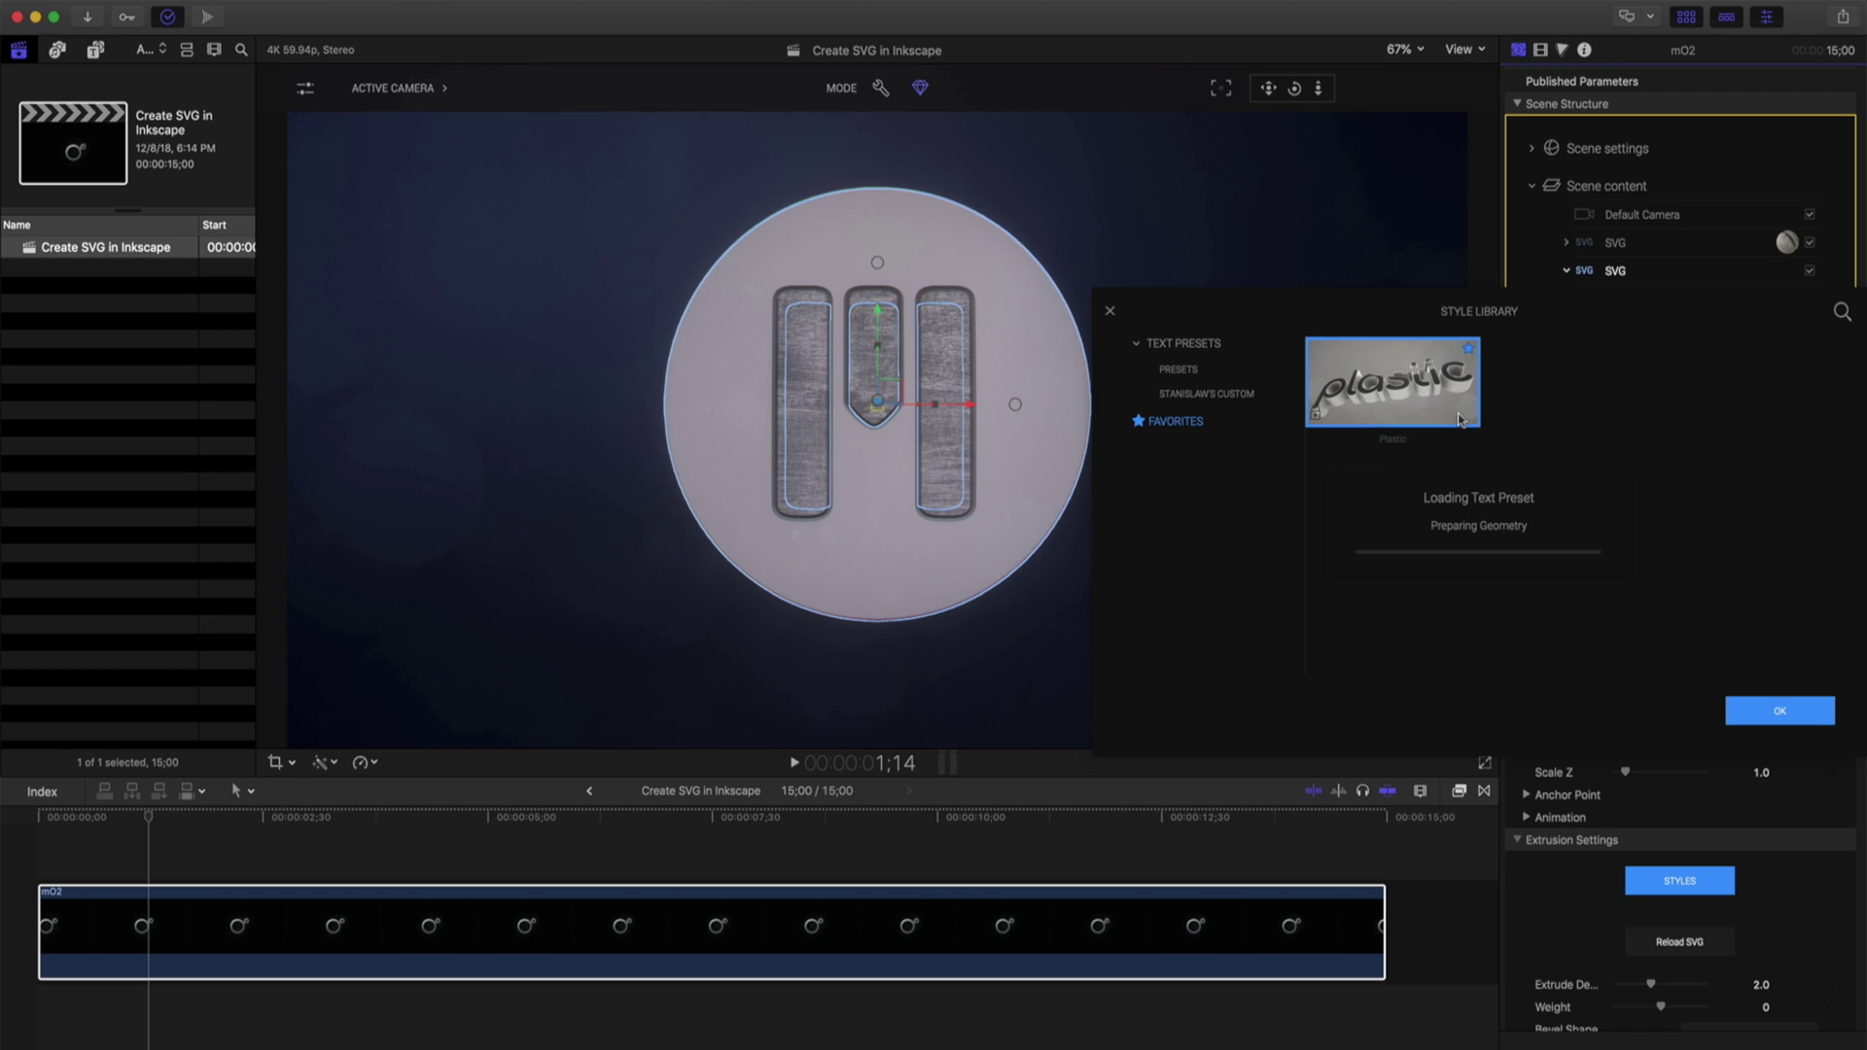
{"action": "left_click", "coordinate": [1752, 713]}
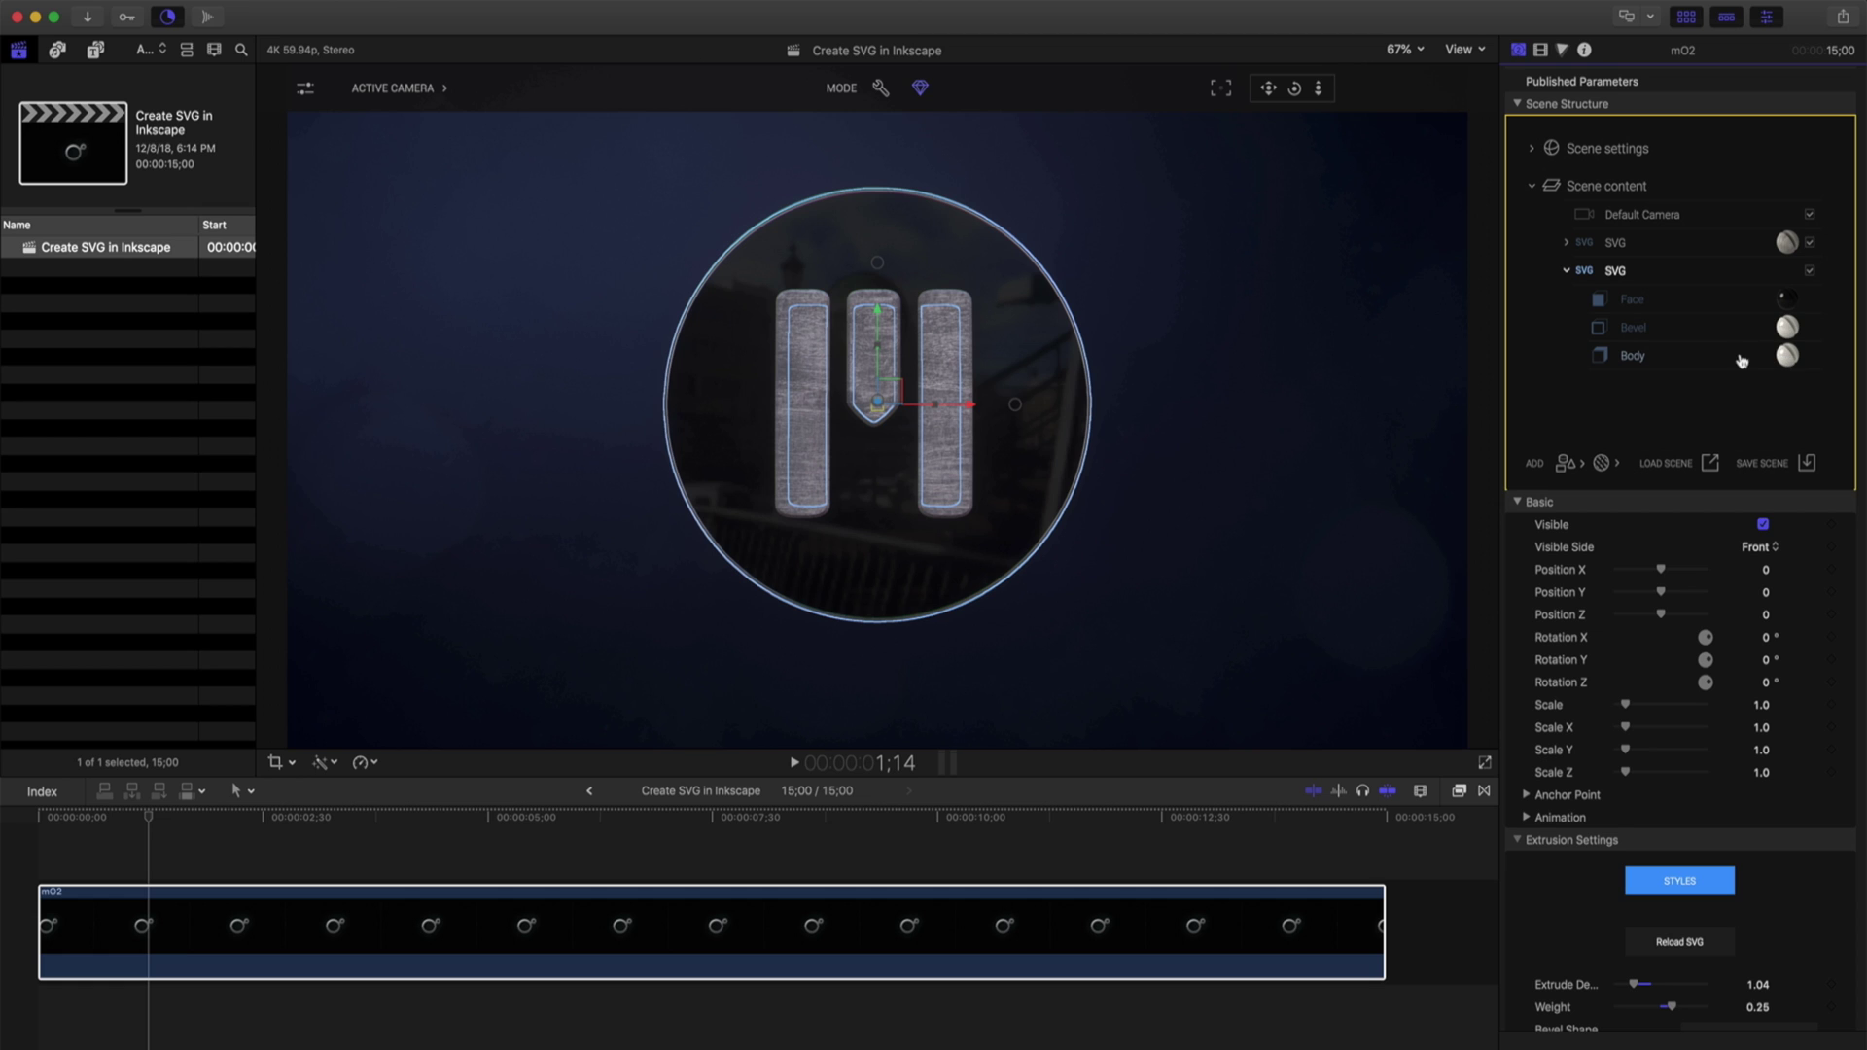
{"action": "key", "text": "super+z"}
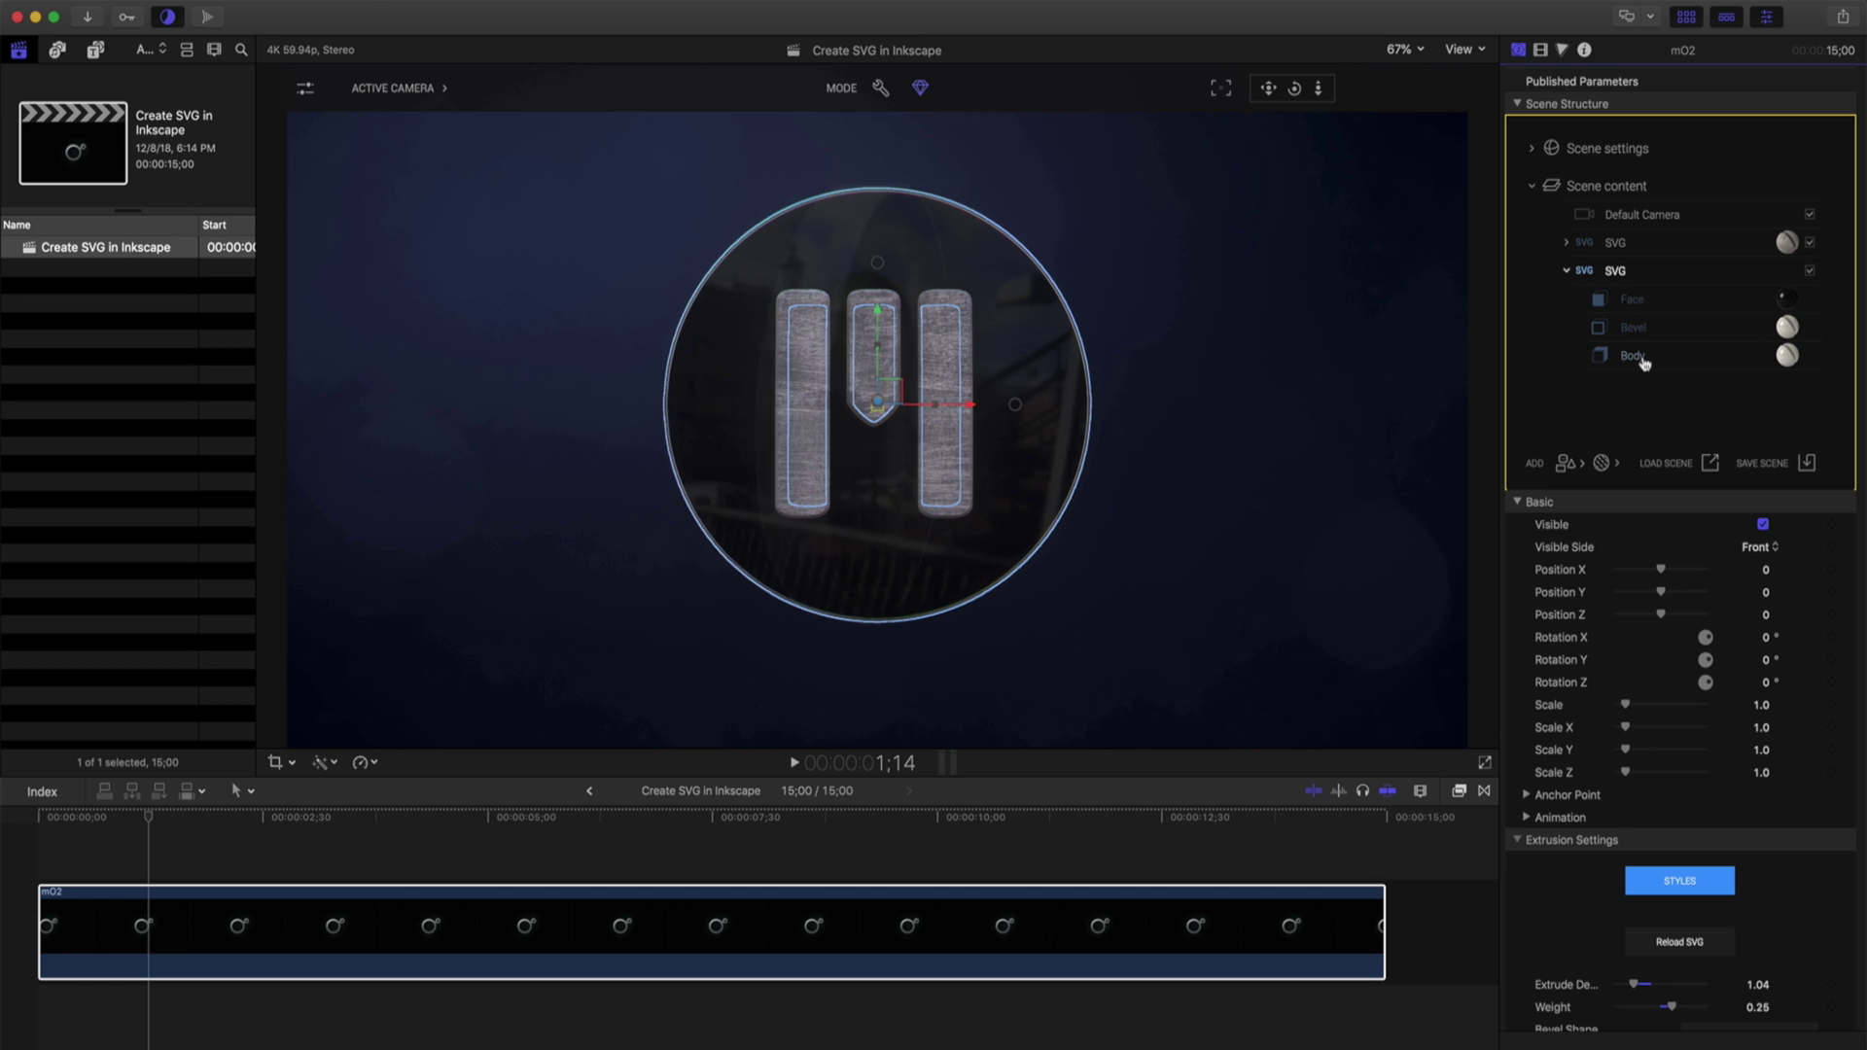